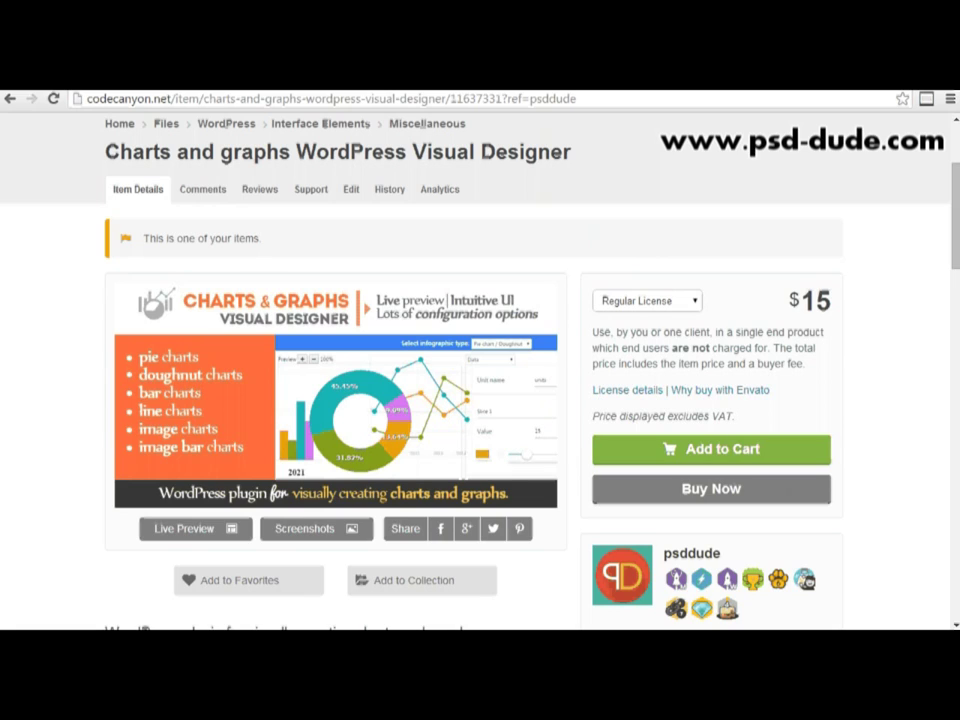
- Open the plugin's live preview and examine the pie, bar, line, image and image bar chart examples down to the admin preview link
left_click(214, 535)
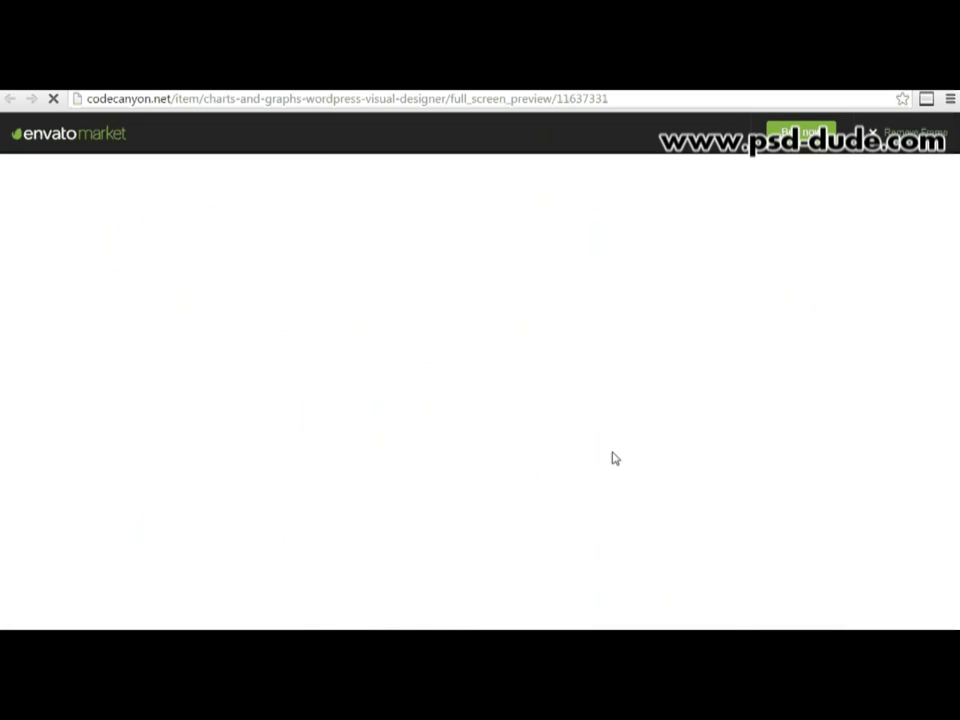
scroll(669, 446, "down", 3)
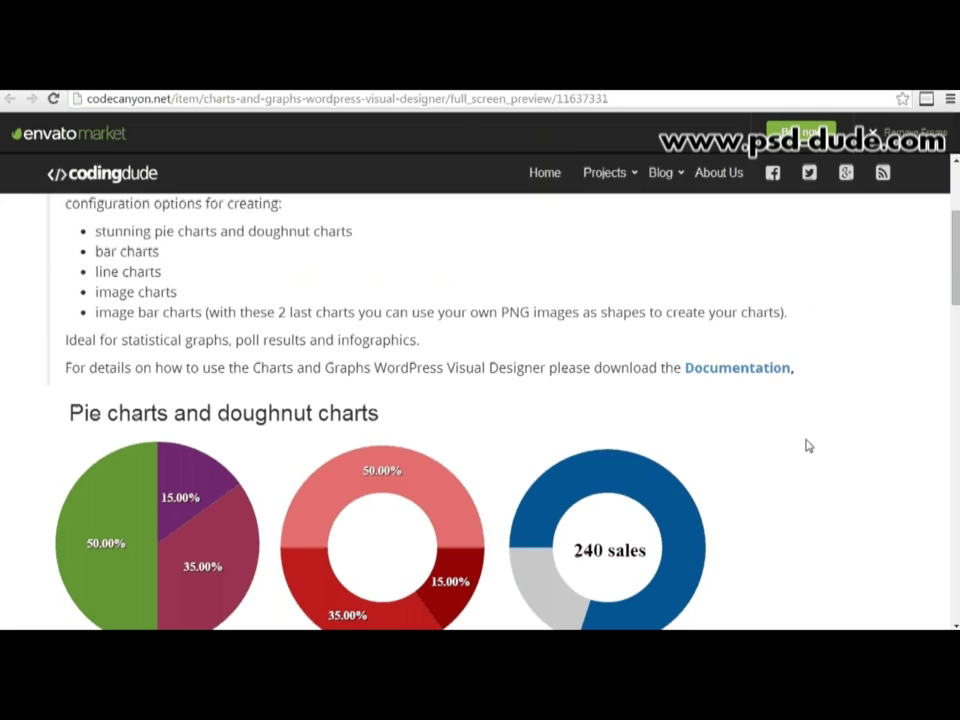
scroll(808, 446, "down", 1)
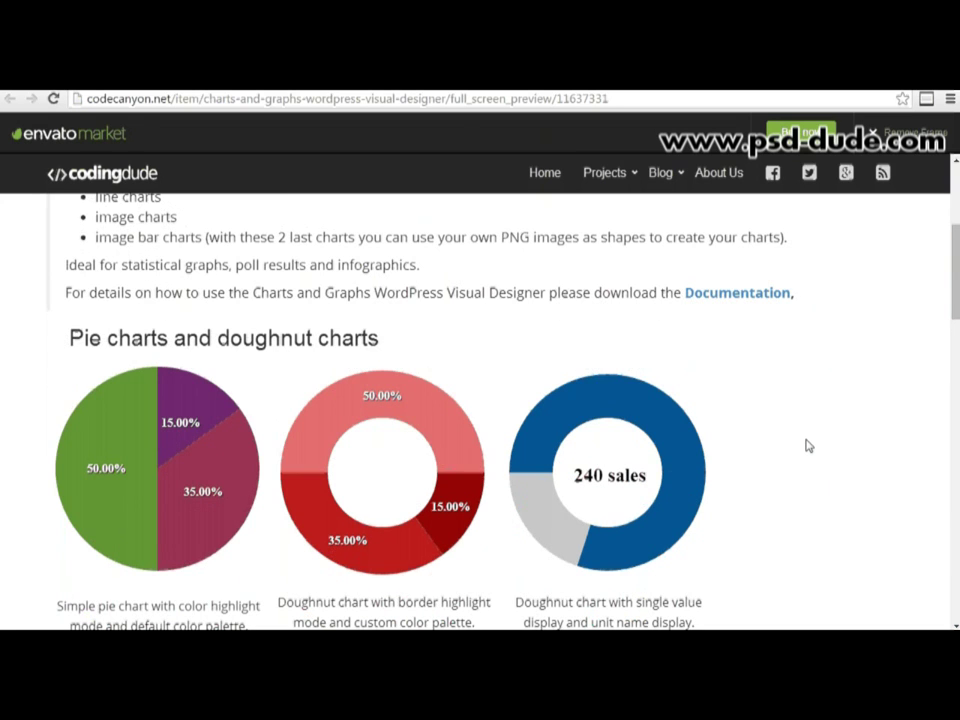
scroll(808, 446, "down", 5)
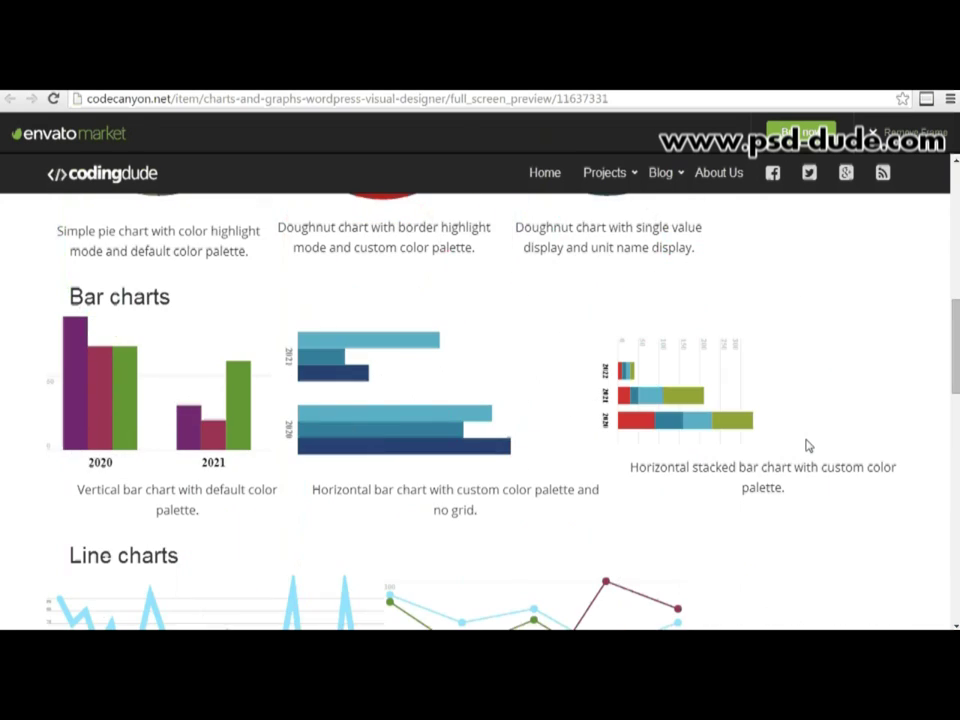
scroll(831, 454, "down", 3)
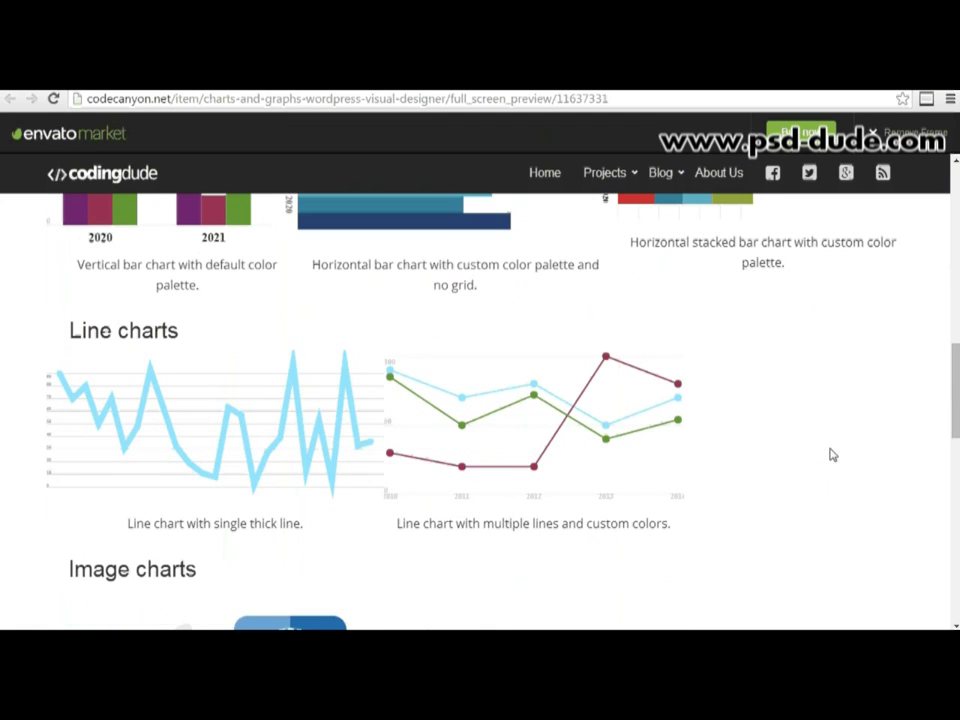
scroll(604, 510, "down", 5)
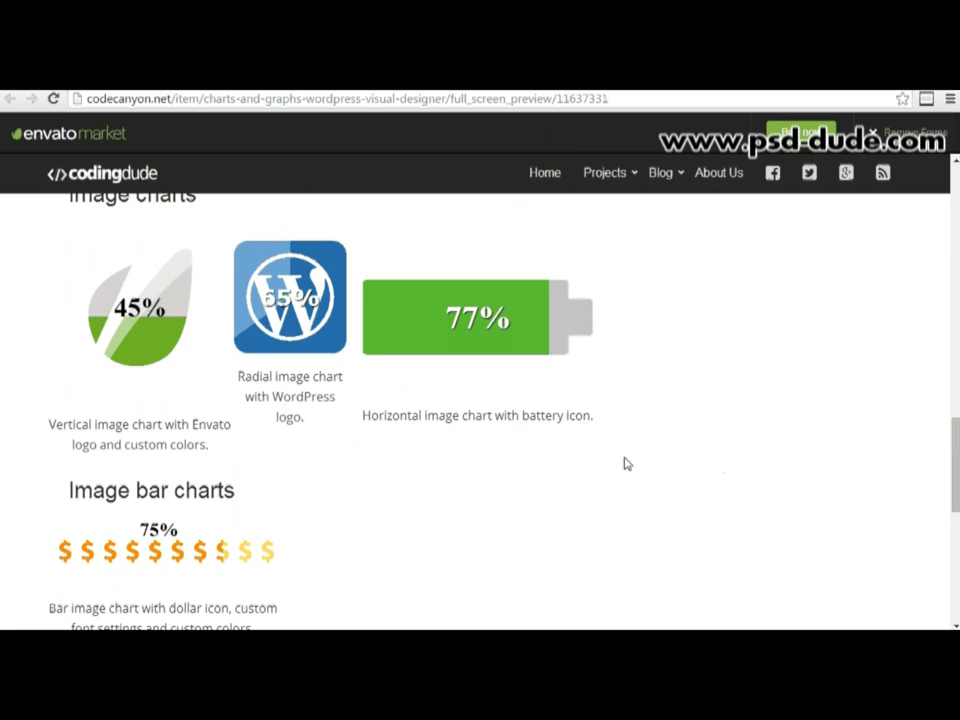
scroll(504, 474, "up", 2)
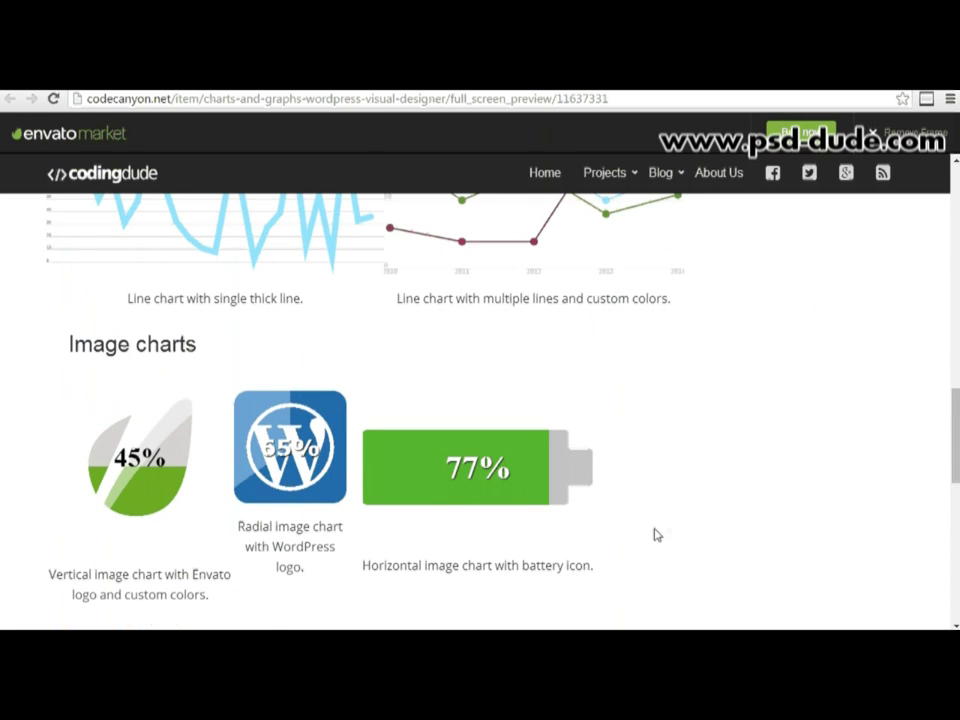
scroll(700, 483, "down", 2)
scroll(712, 482, "down", 2)
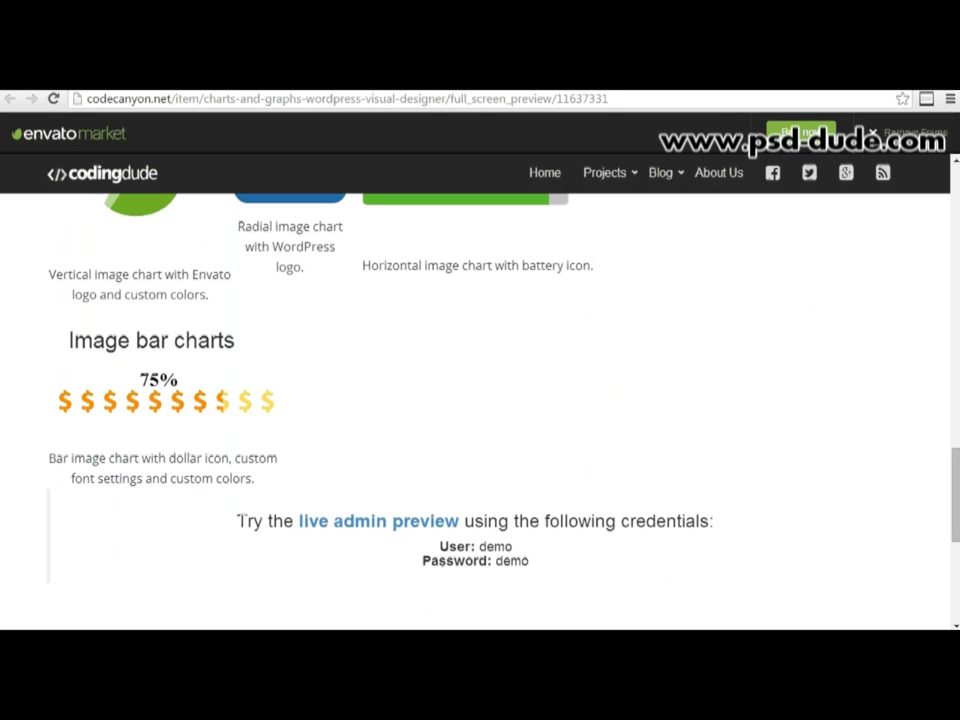
- Log in to the live admin preview with the prefilled demo credentials and start a new post
left_click(339, 523)
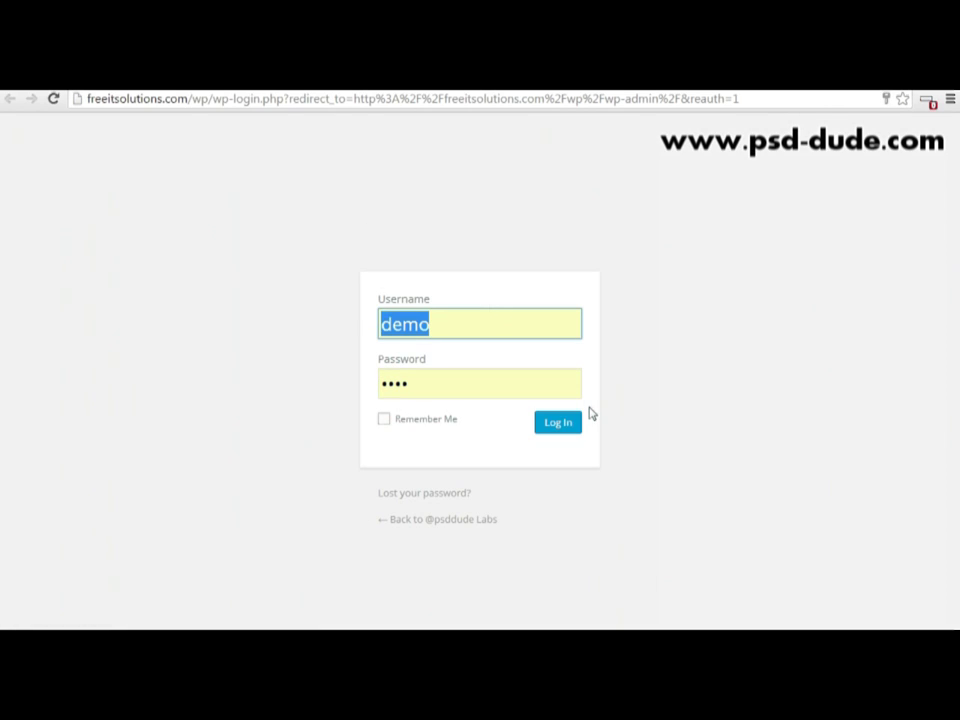
left_click(571, 425)
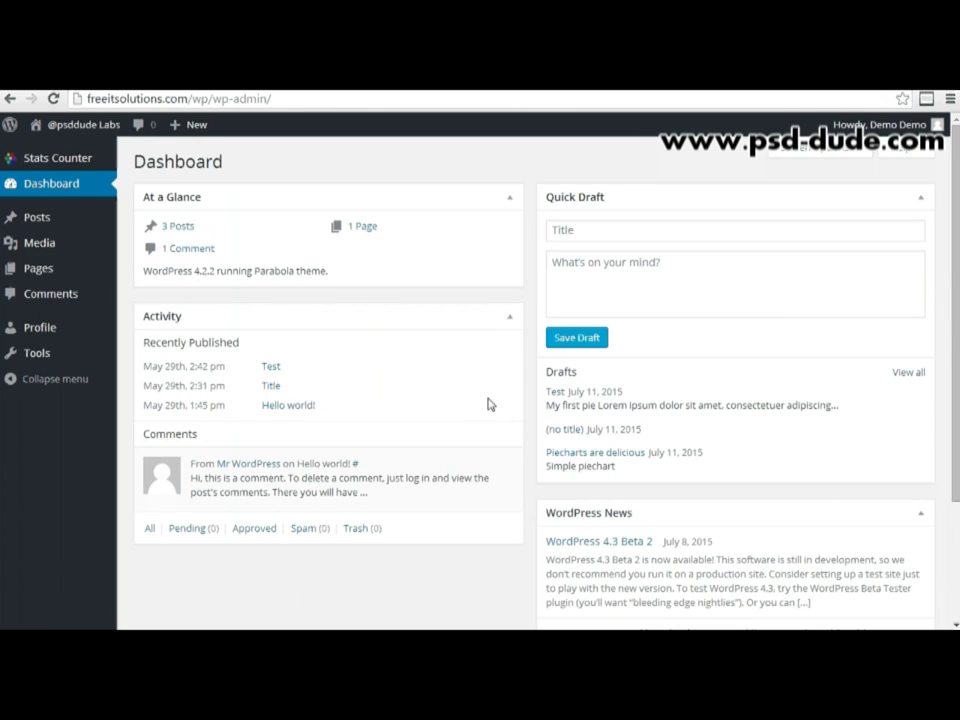
mouse_move(52, 219)
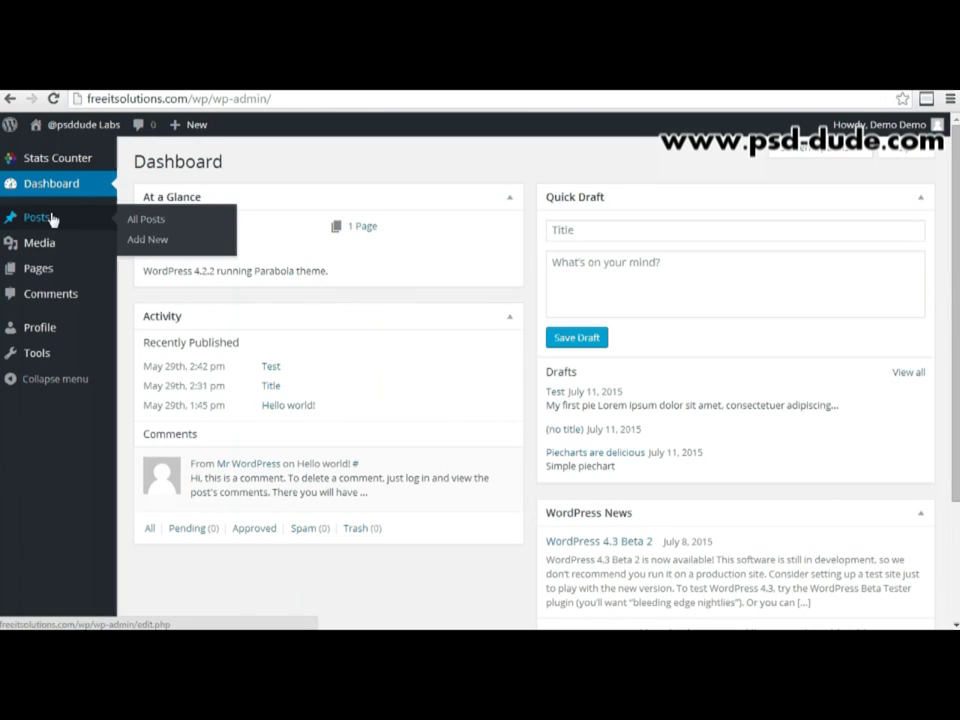
left_click(152, 241)
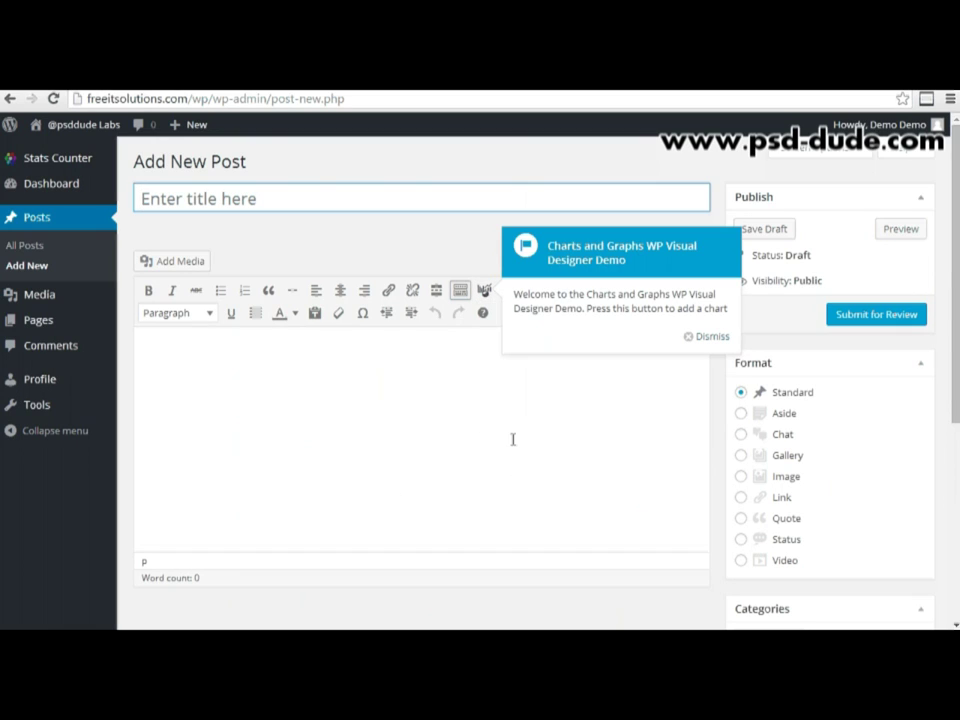
- Title the new post "Pie charts are delicious"
left_click(407, 197)
type("P")
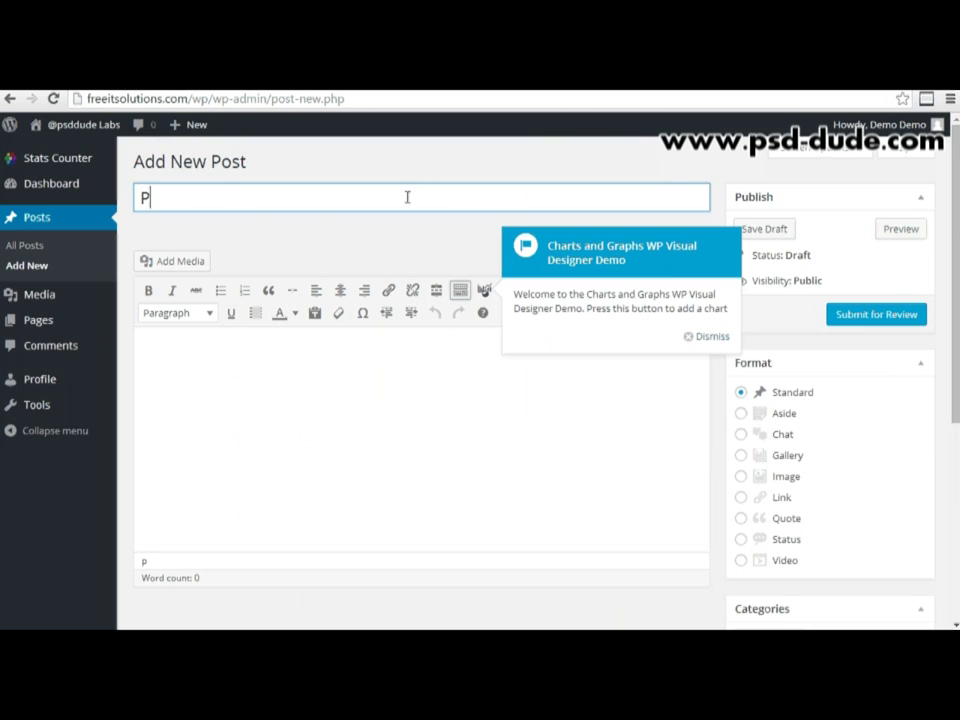
type("ie charts")
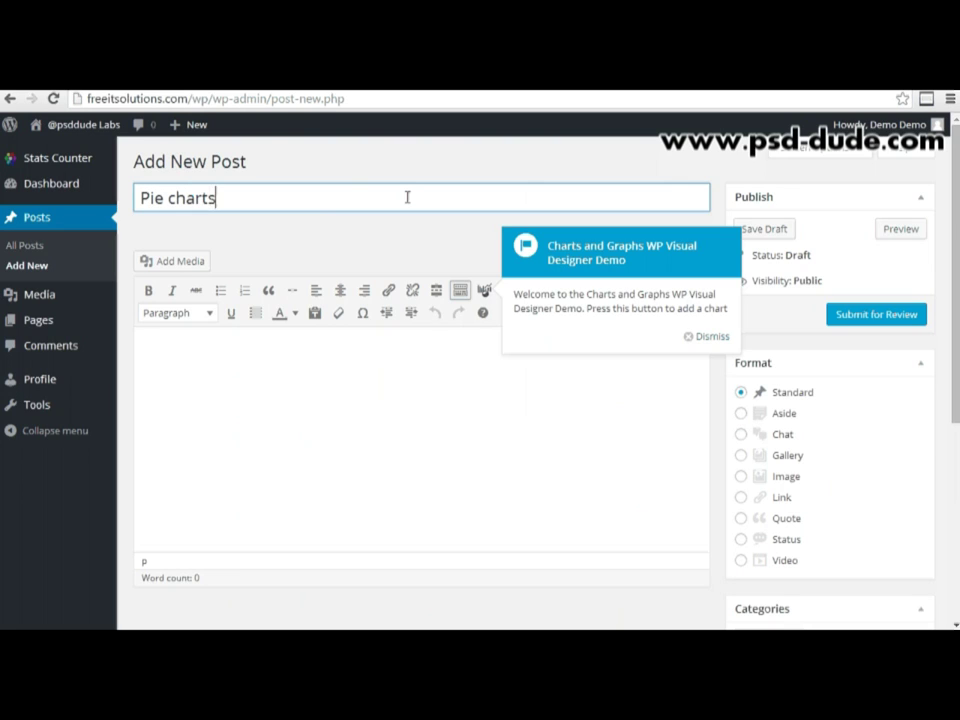
type(" are delic")
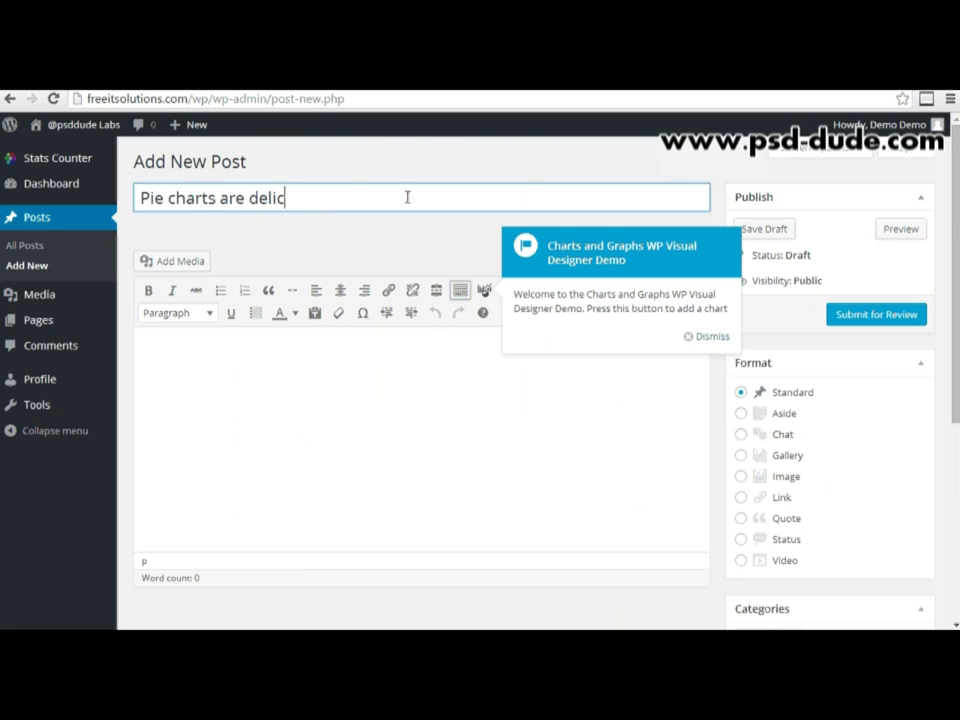
type("ious")
- Dismiss the demo tip and open the chart designer for the post body with the infographic type Pie chart / Doughnut
left_click(521, 405)
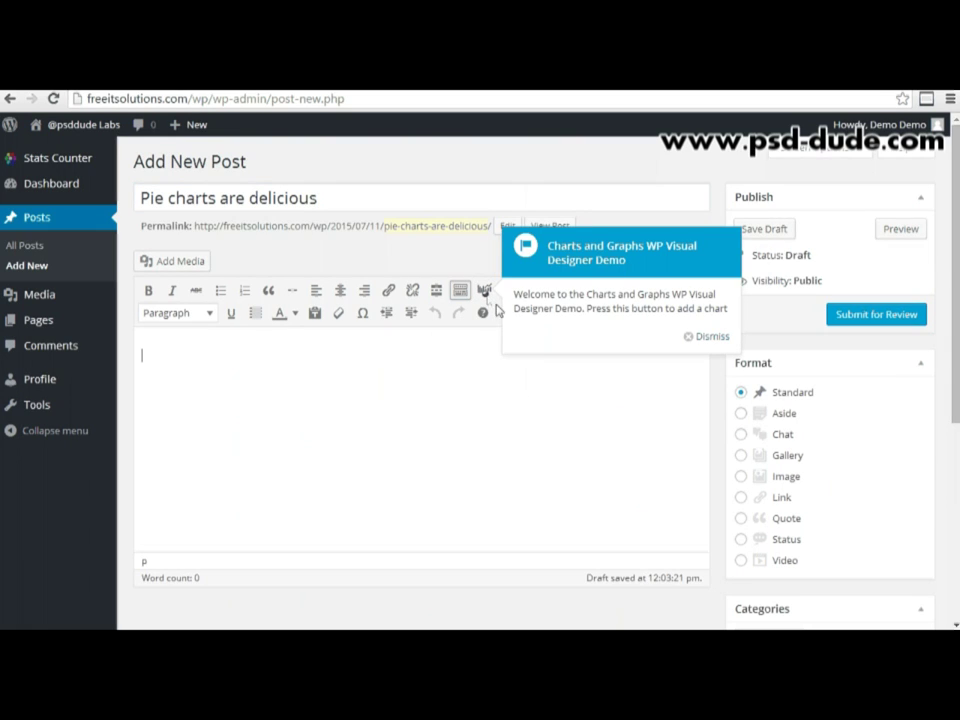
left_click(712, 337)
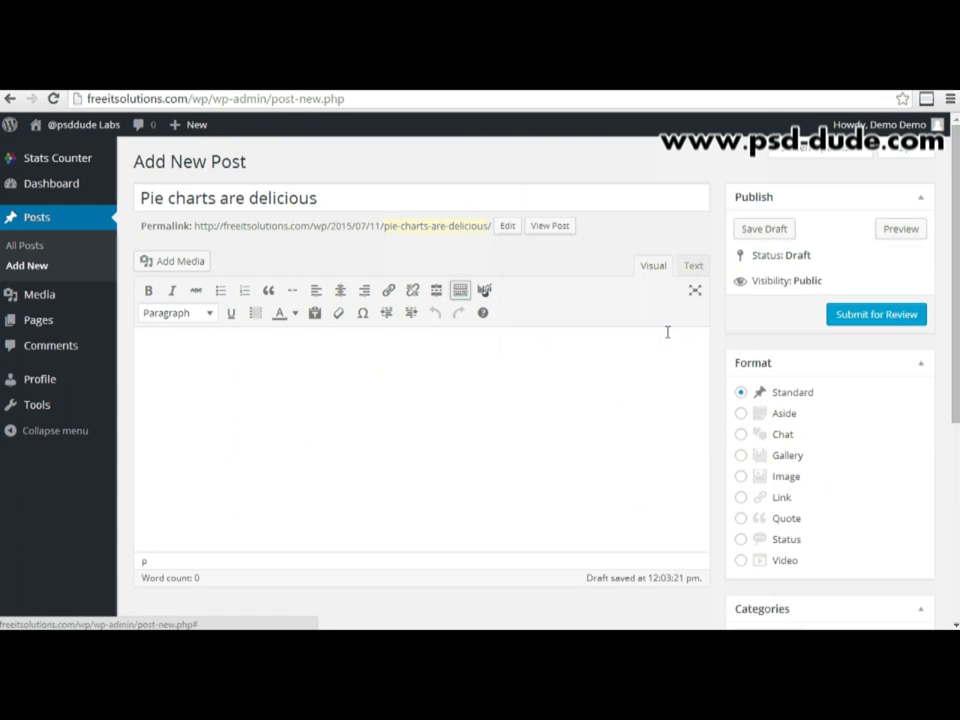
left_click(486, 292)
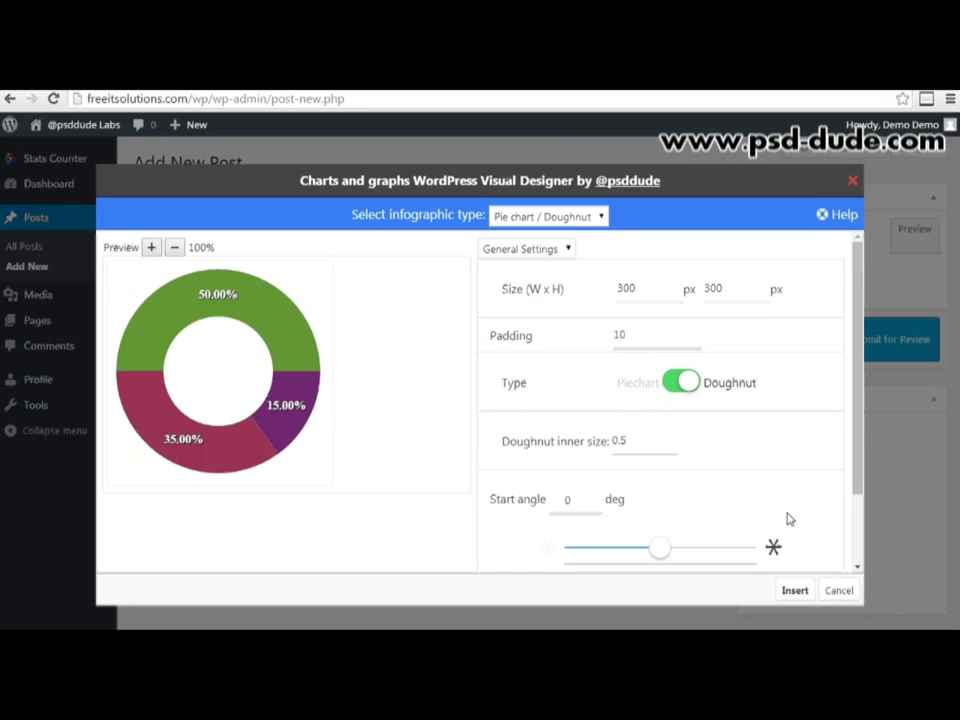
left_click(601, 224)
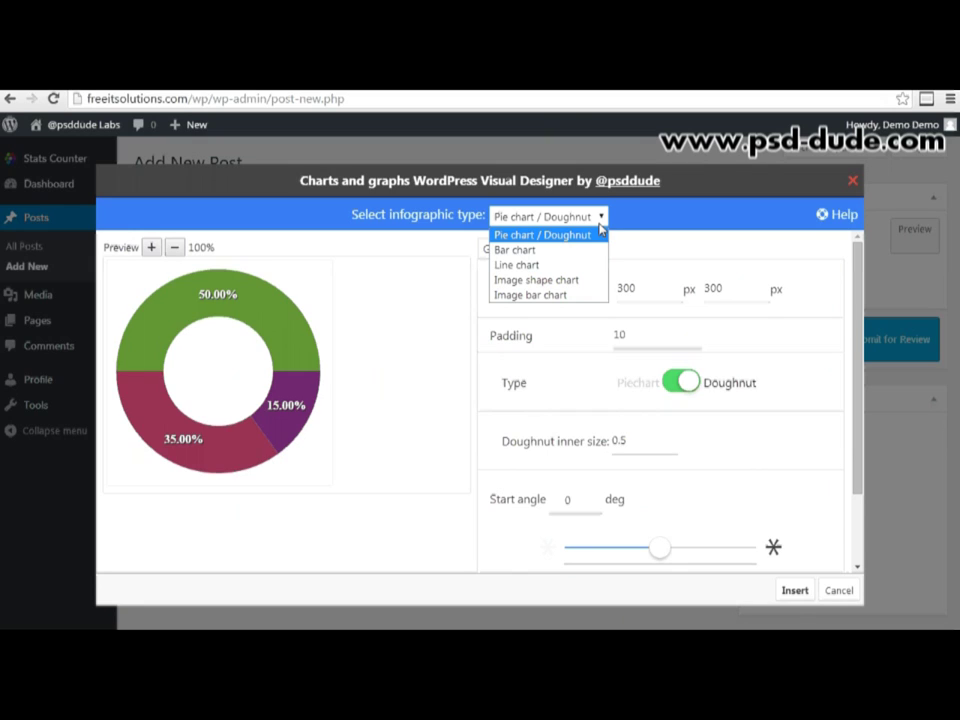
left_click(581, 235)
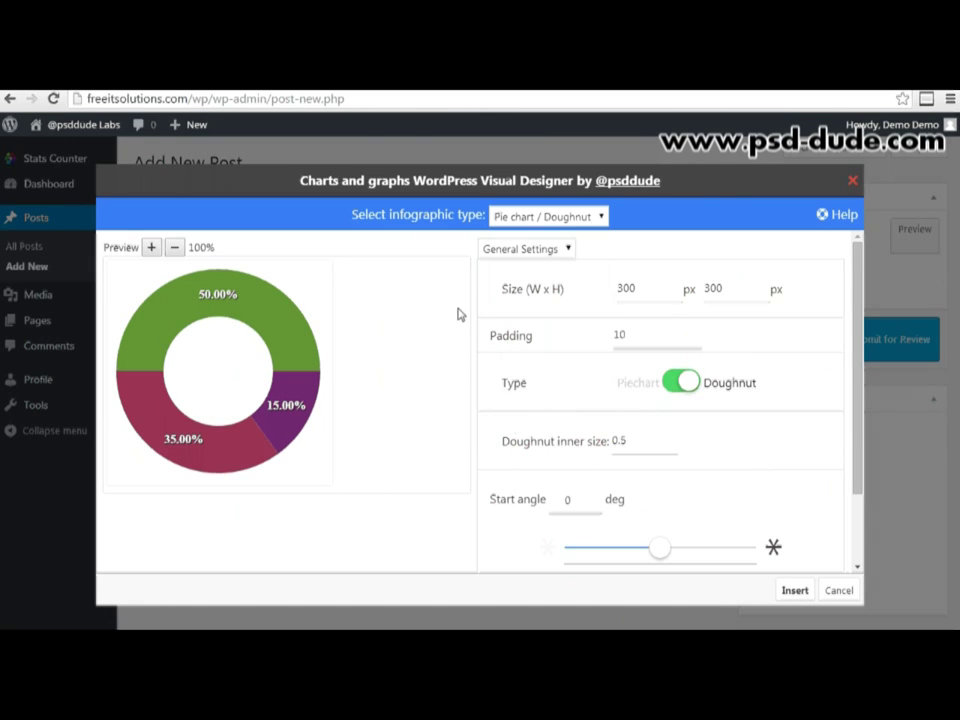
- Zoom the chart preview in and out to check the chart at different scales, returning it to 100%
left_click(151, 249)
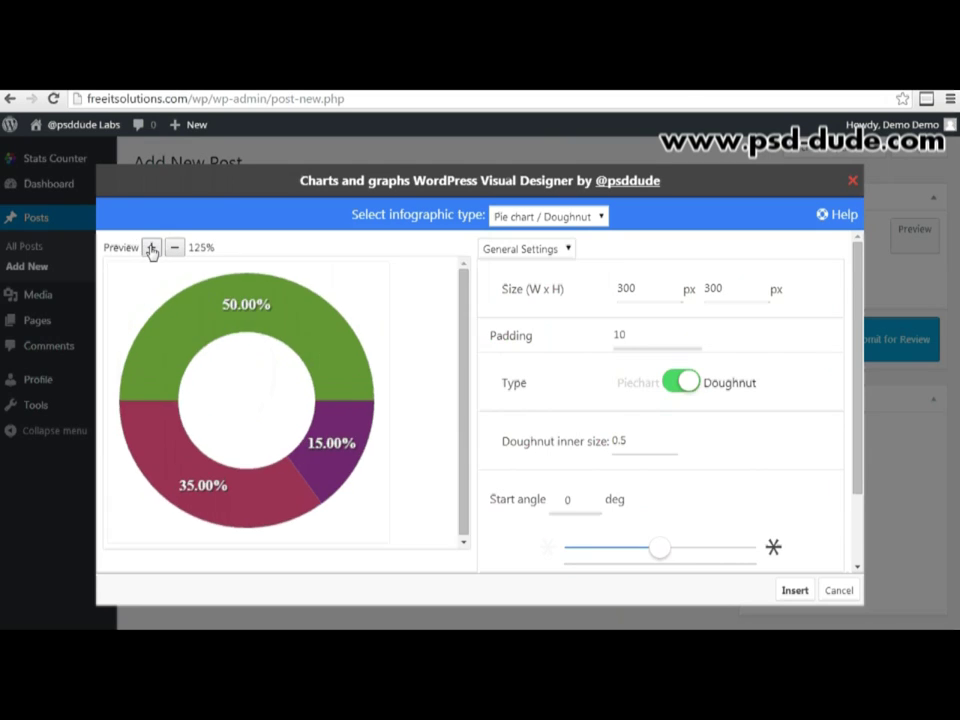
left_click(151, 249)
left_click(174, 249)
left_click(174, 249)
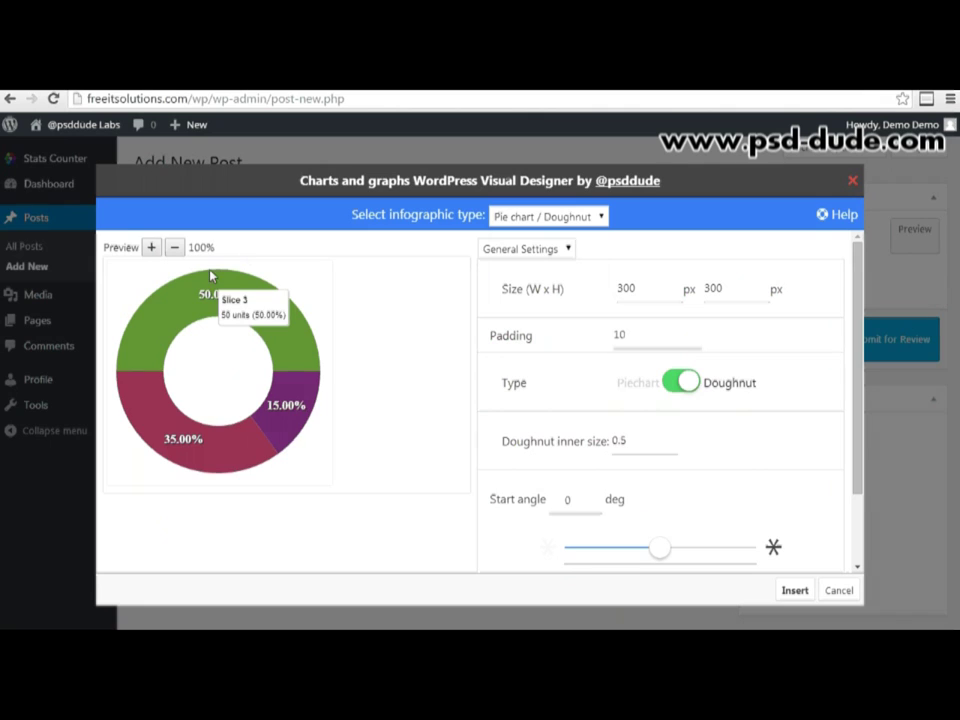
left_click(174, 249)
left_click(174, 249)
left_click(151, 249)
left_click(151, 249)
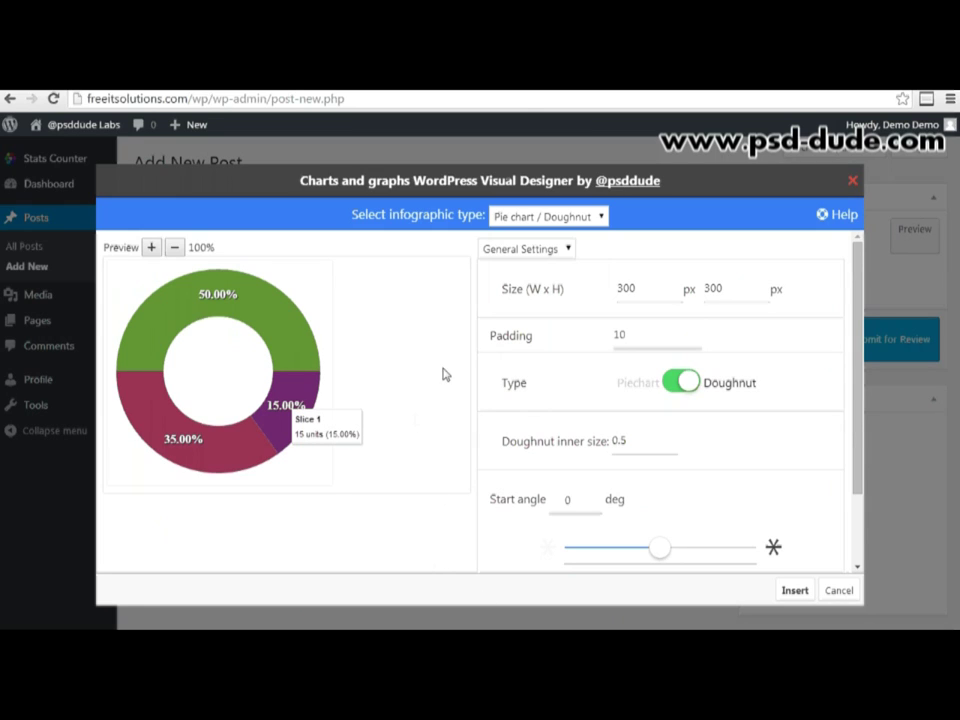
- In the general settings, set the chart size to 400 x 400 px and the padding to 20
left_click(567, 256)
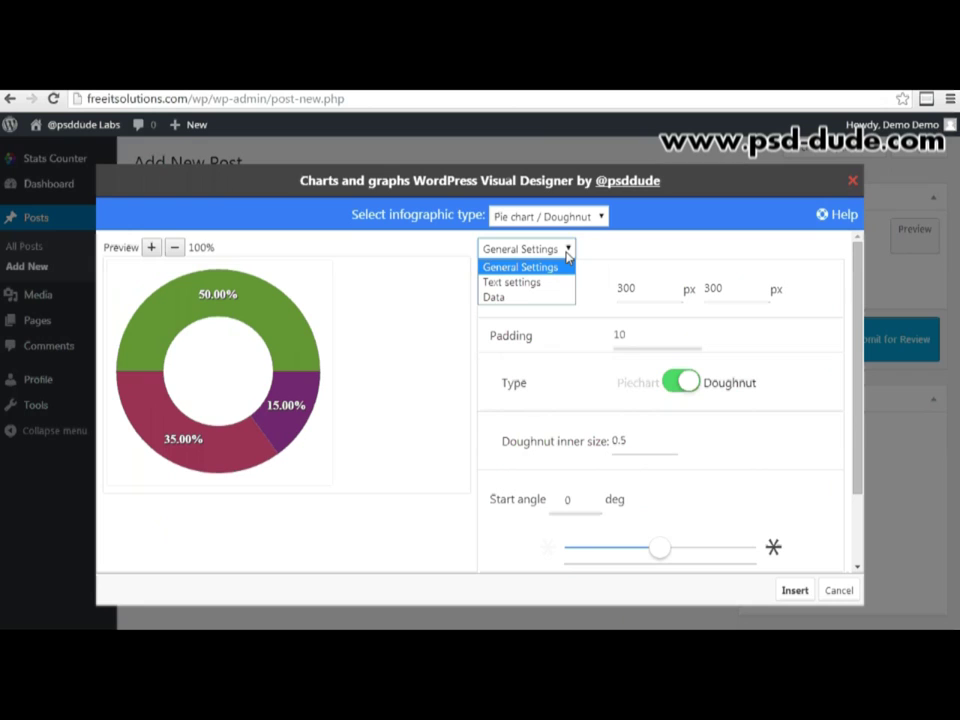
left_click(567, 256)
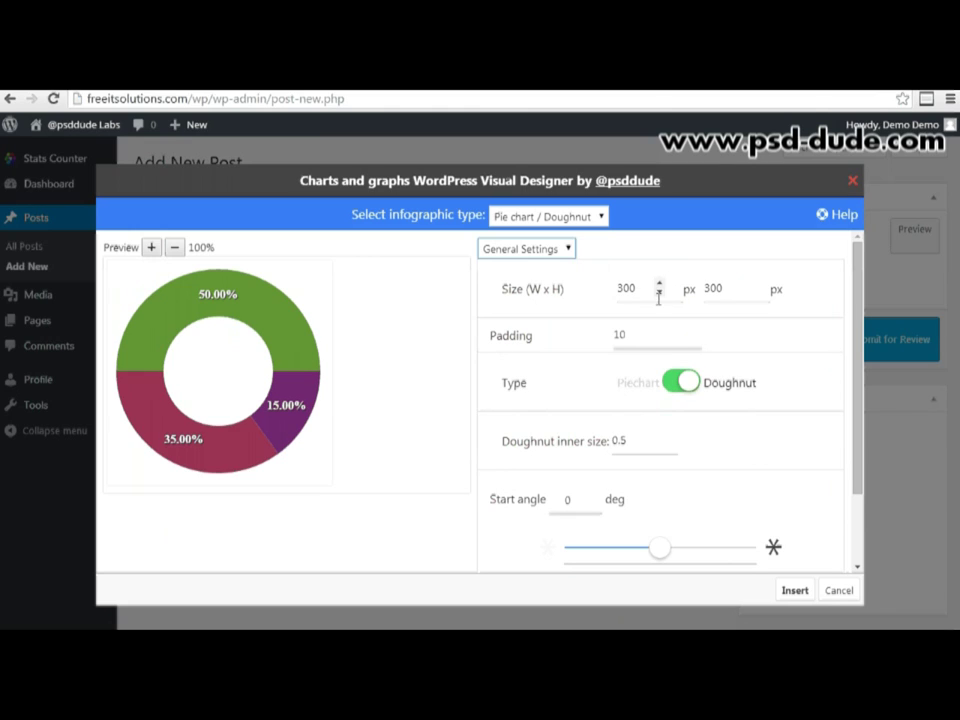
left_click_drag(625, 289, 617, 289)
type("4")
left_click_drag(712, 288, 705, 288)
type("4")
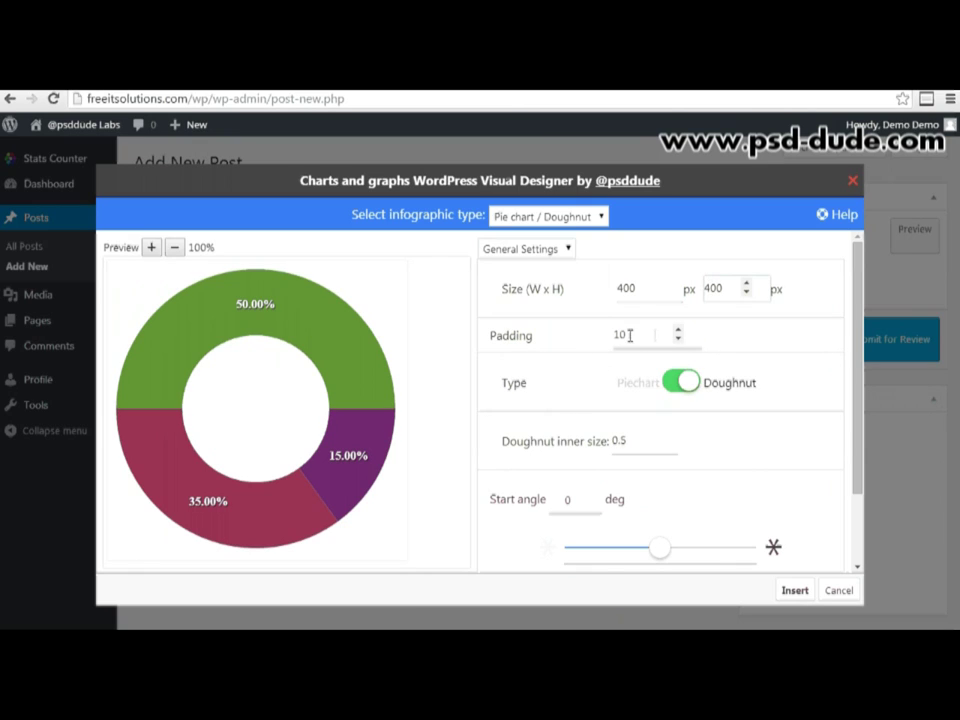
left_click_drag(619, 335, 583, 333)
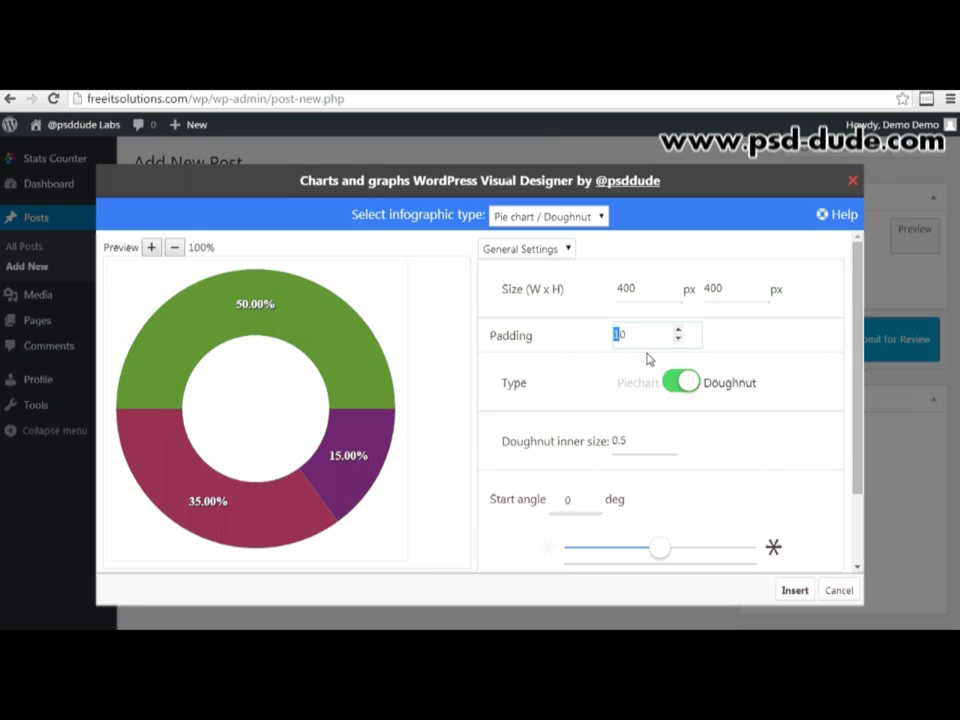
type("2")
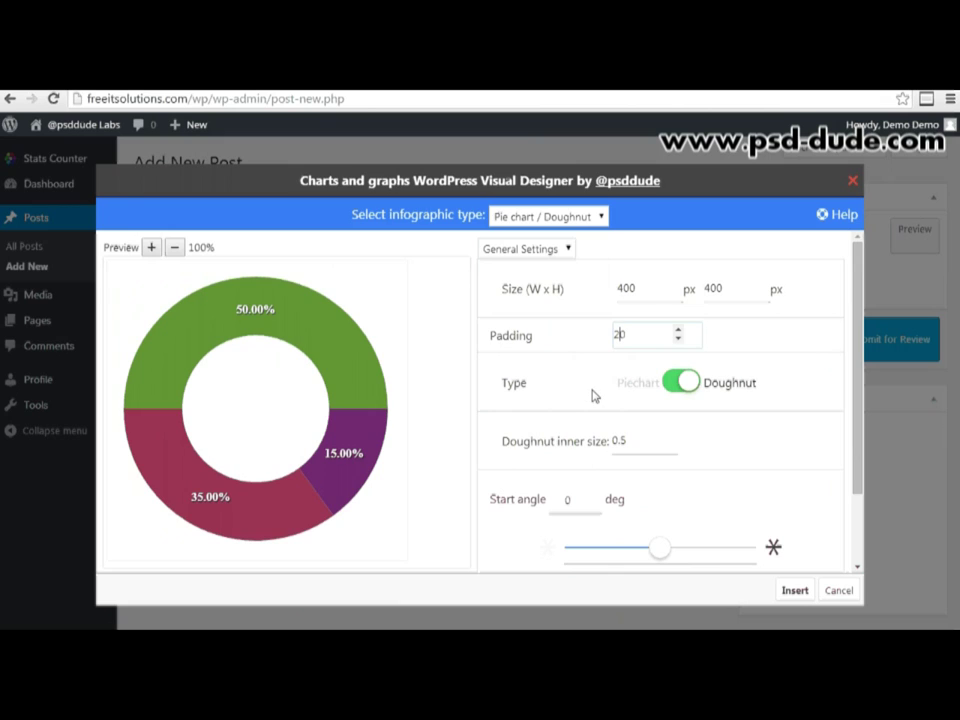
- Compare the pie and doughnut types in the preview and set the chart type to Piechart
left_click(679, 391)
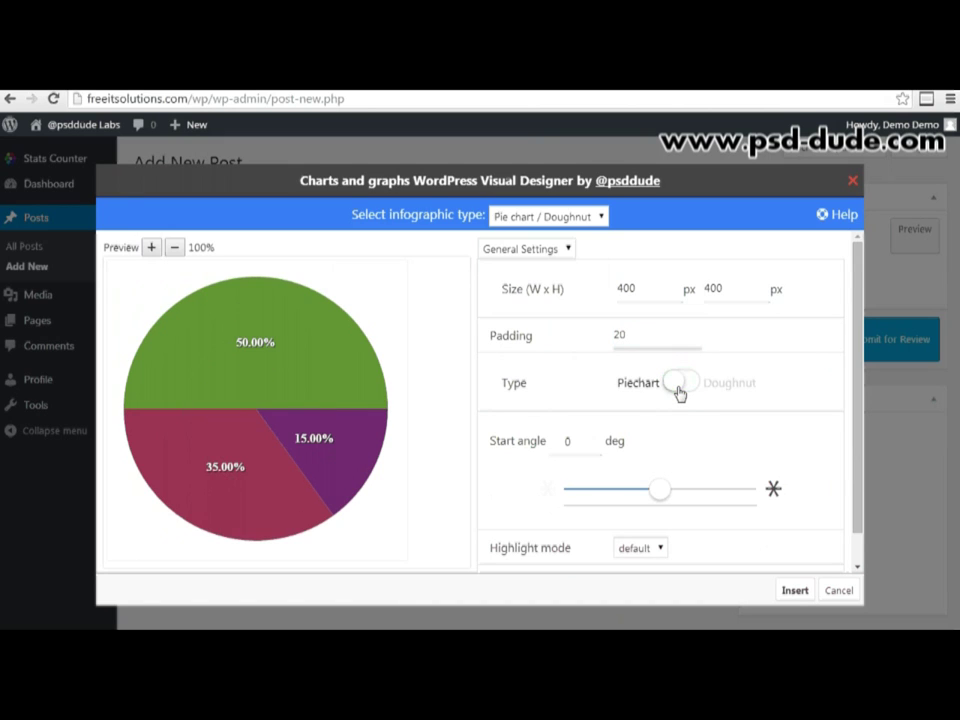
left_click(679, 391)
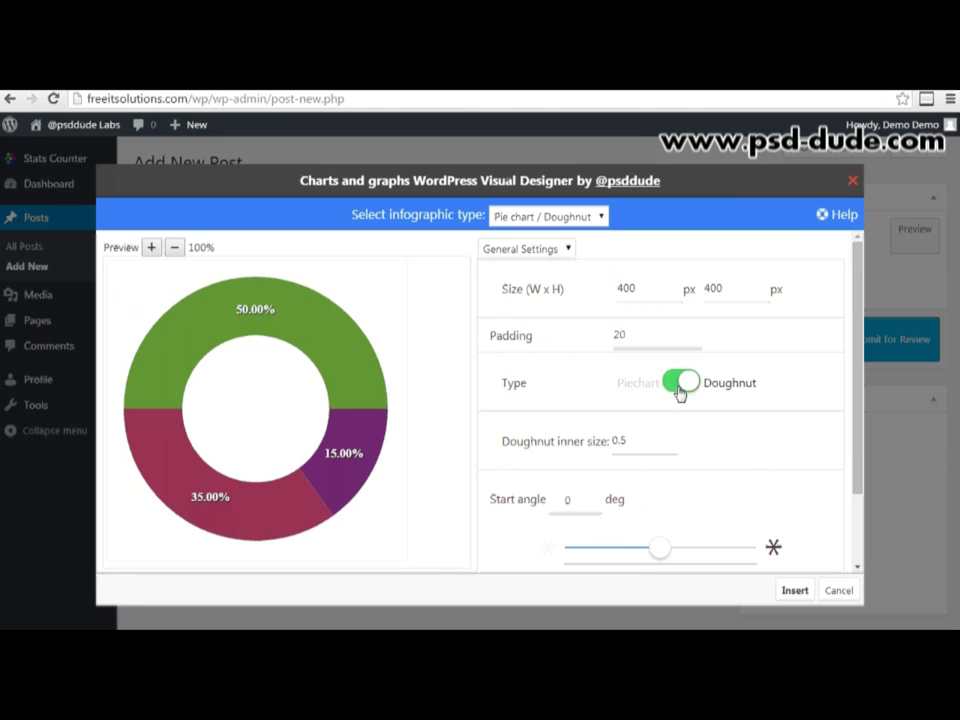
left_click(679, 391)
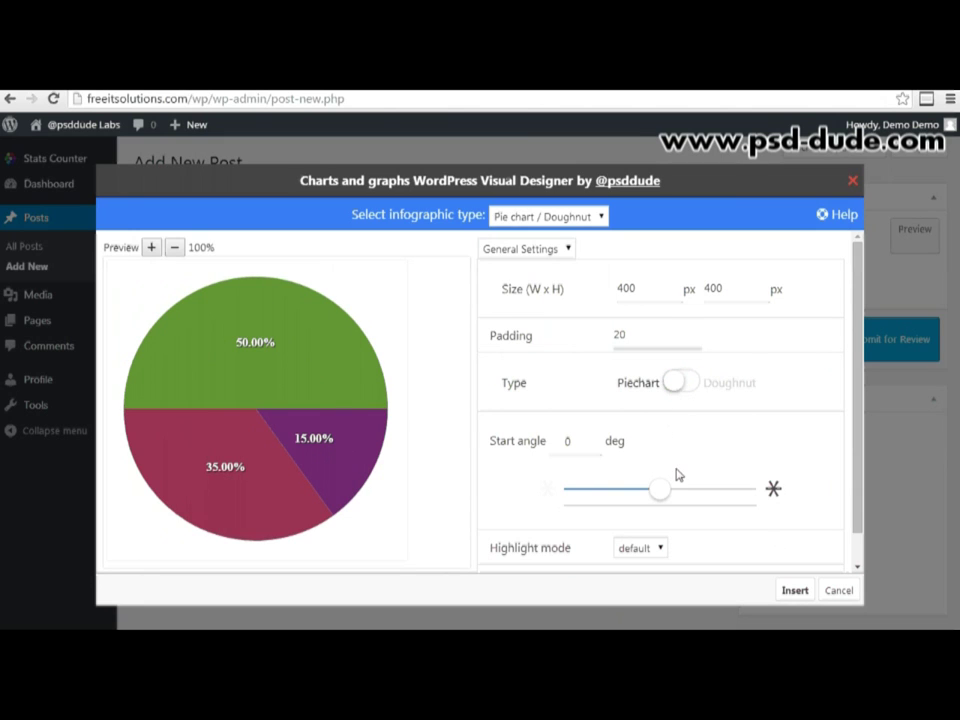
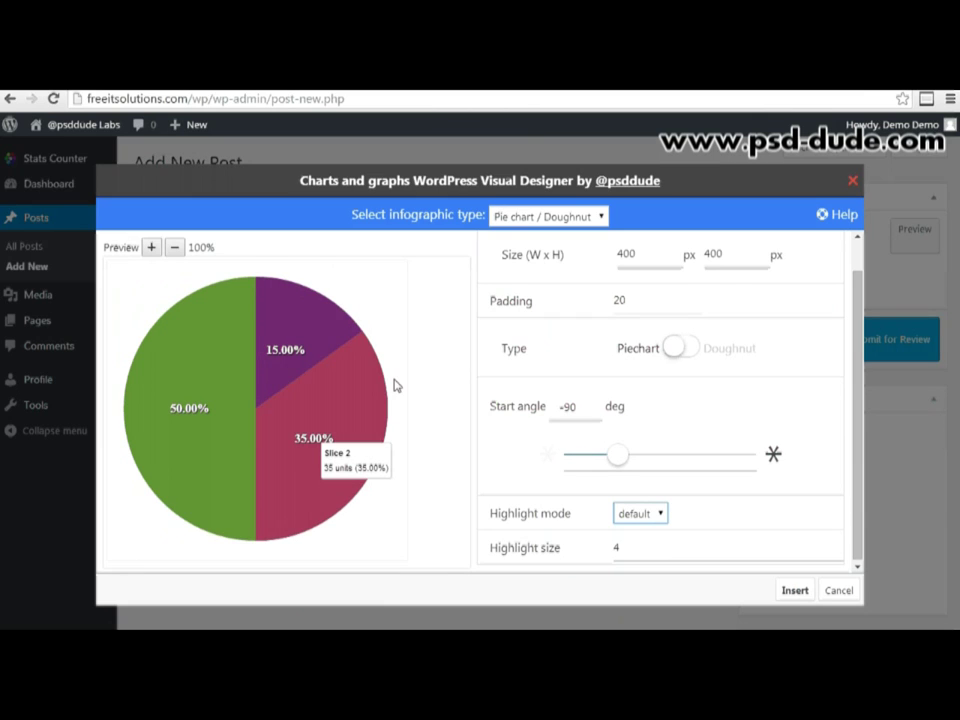
- Try the pop highlight mode on the pie slices and set the highlight mode to border
left_click(661, 514)
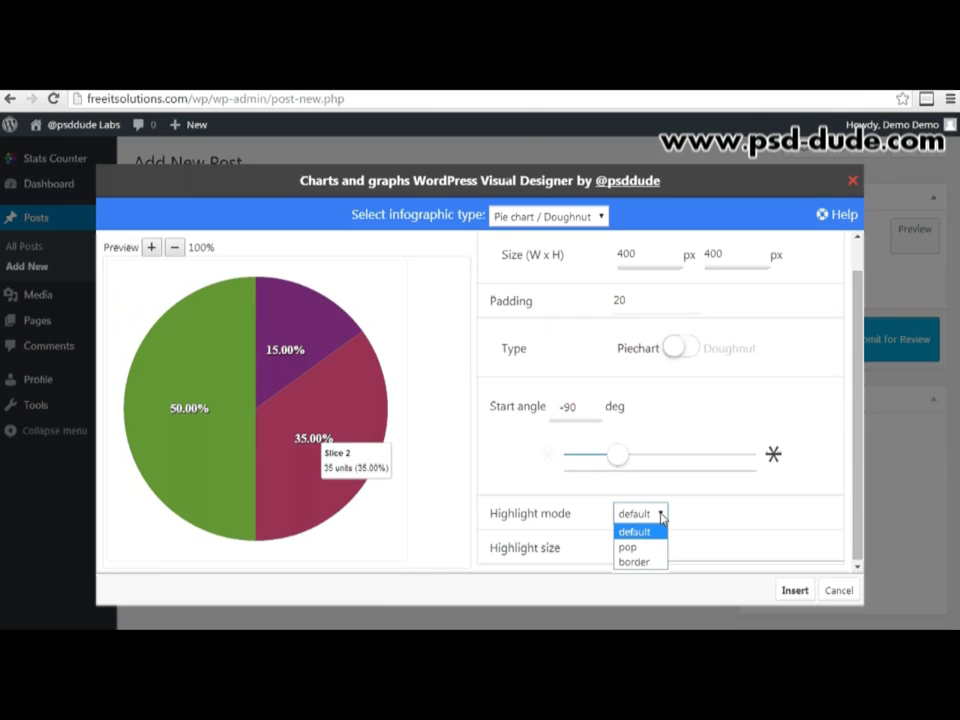
left_click(653, 548)
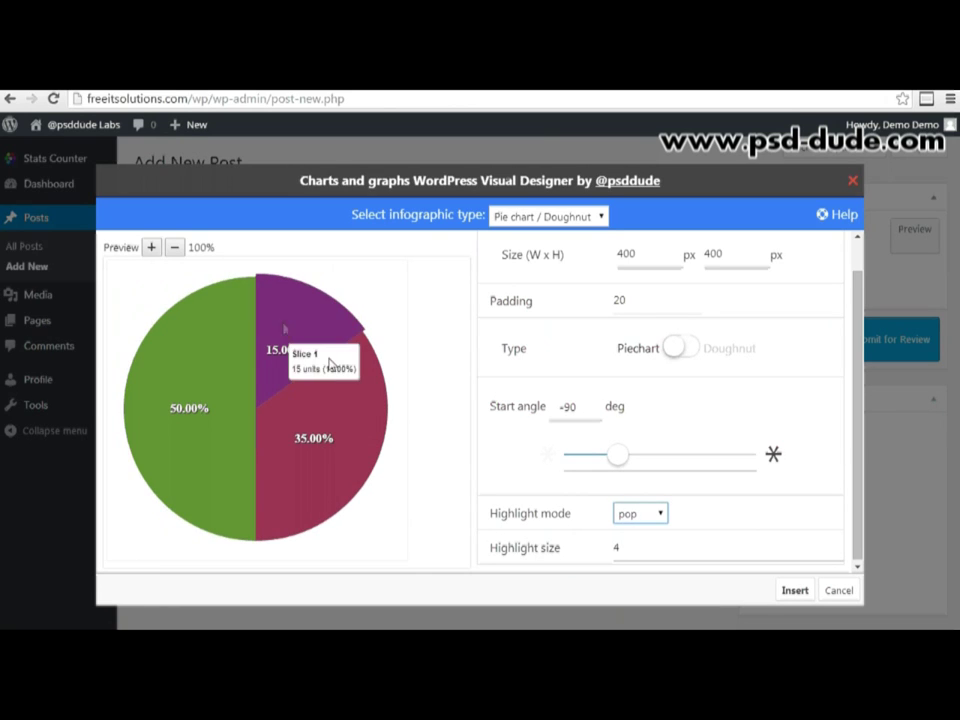
left_click(660, 513)
left_click(655, 560)
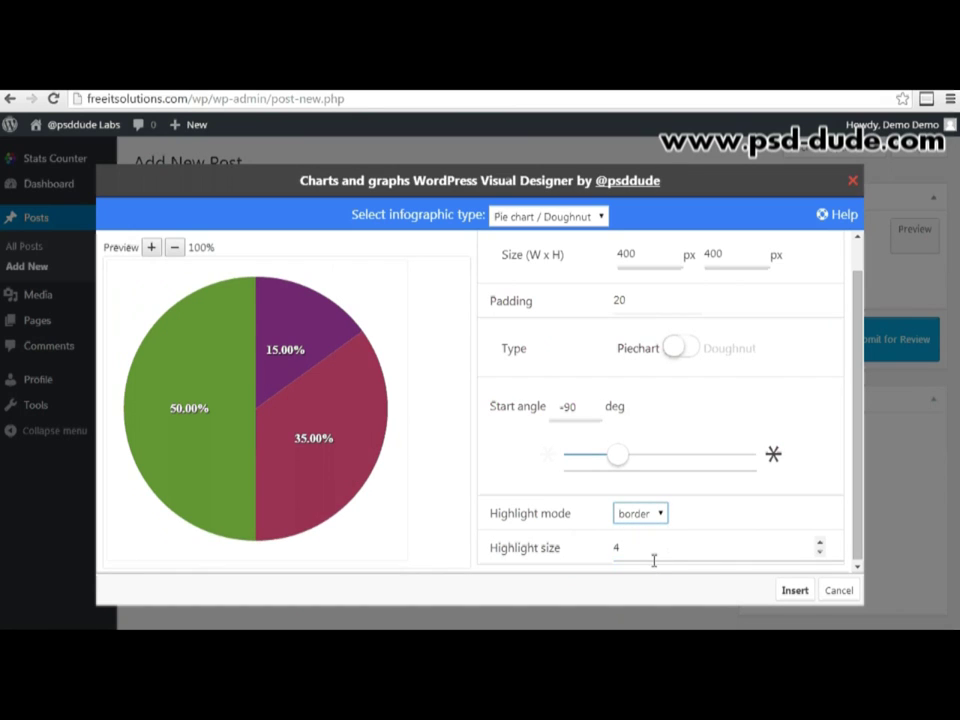
- Try a highlight size of 6 for the border around the pie slices, and return the size to 4
mouse_move(314, 348)
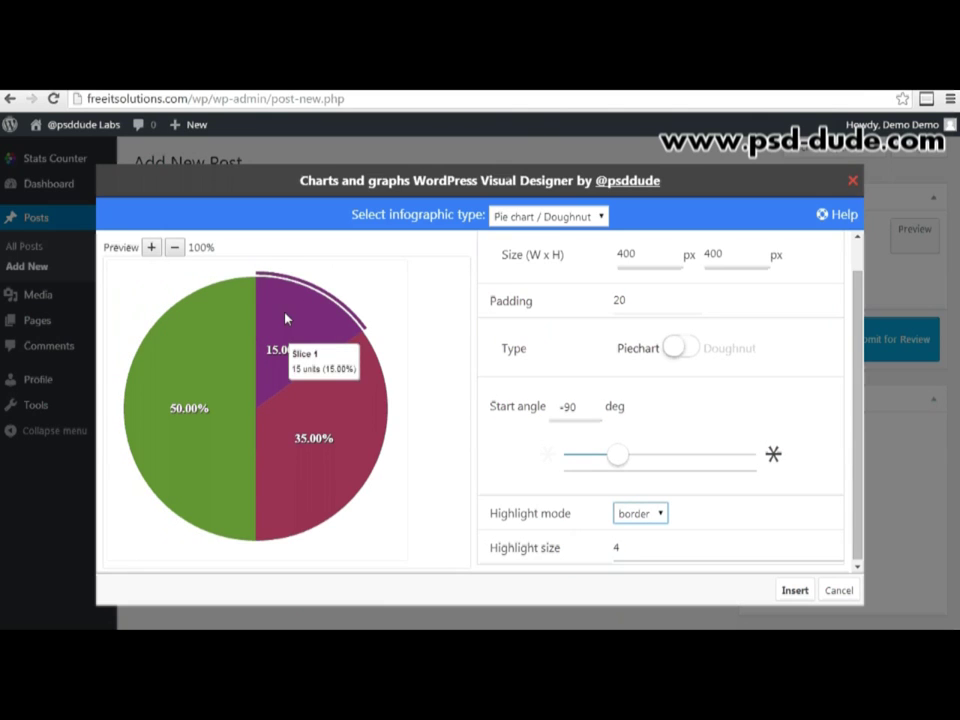
mouse_move(229, 485)
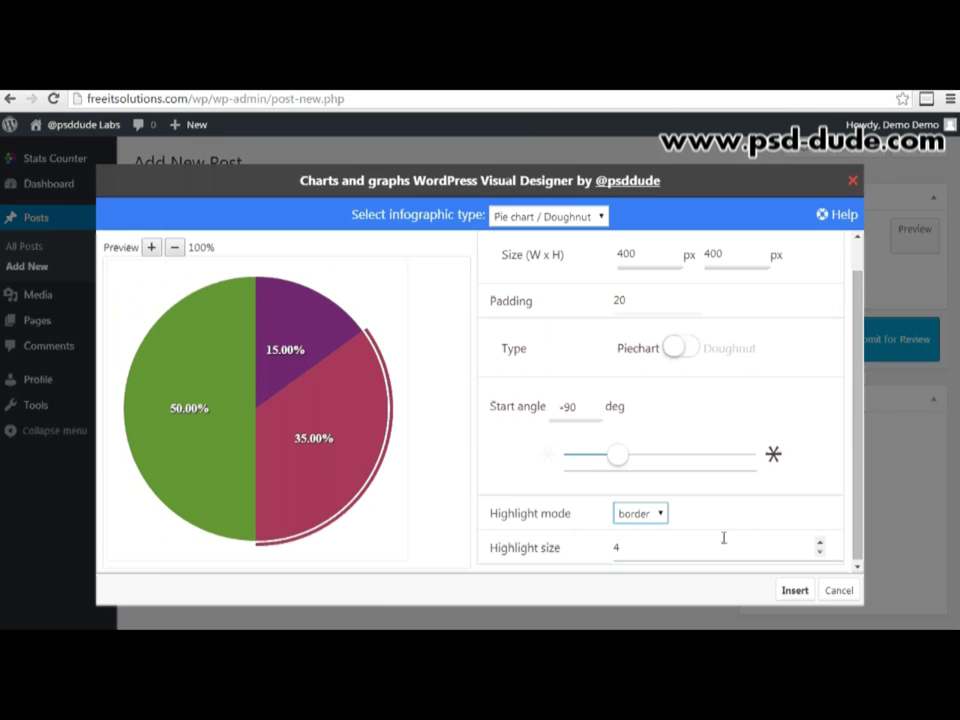
double_click(820, 544)
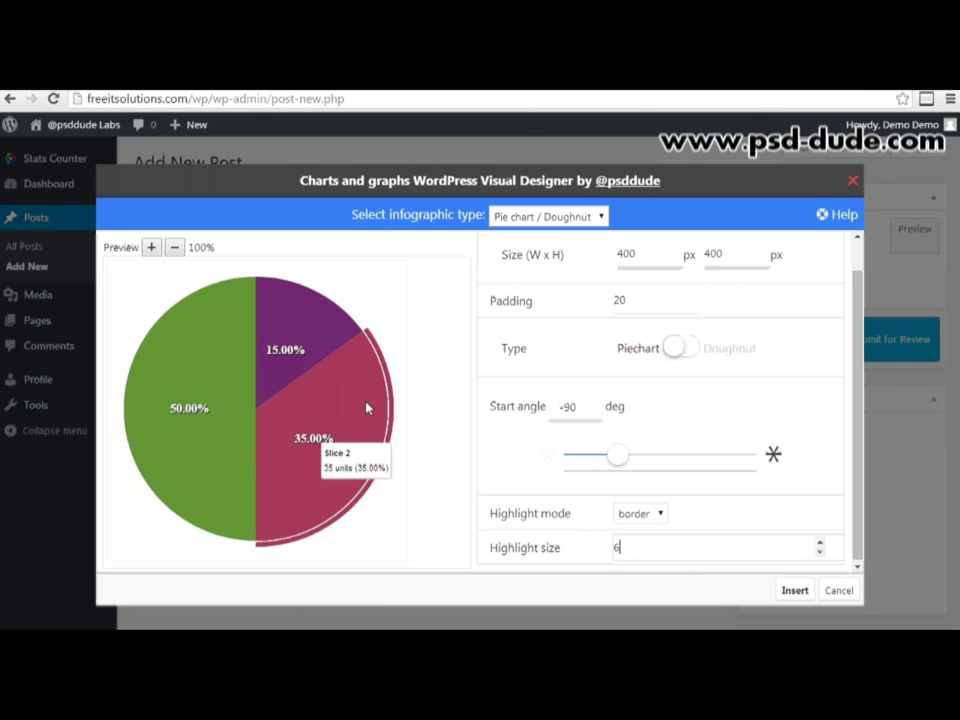
mouse_move(309, 344)
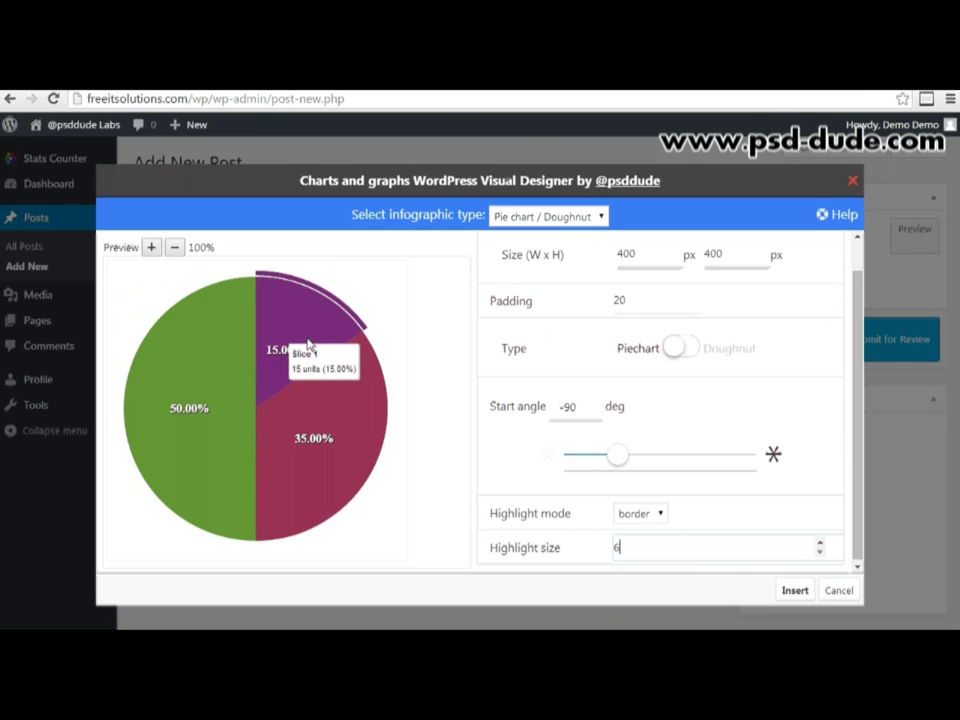
left_click(820, 551)
left_click(820, 552)
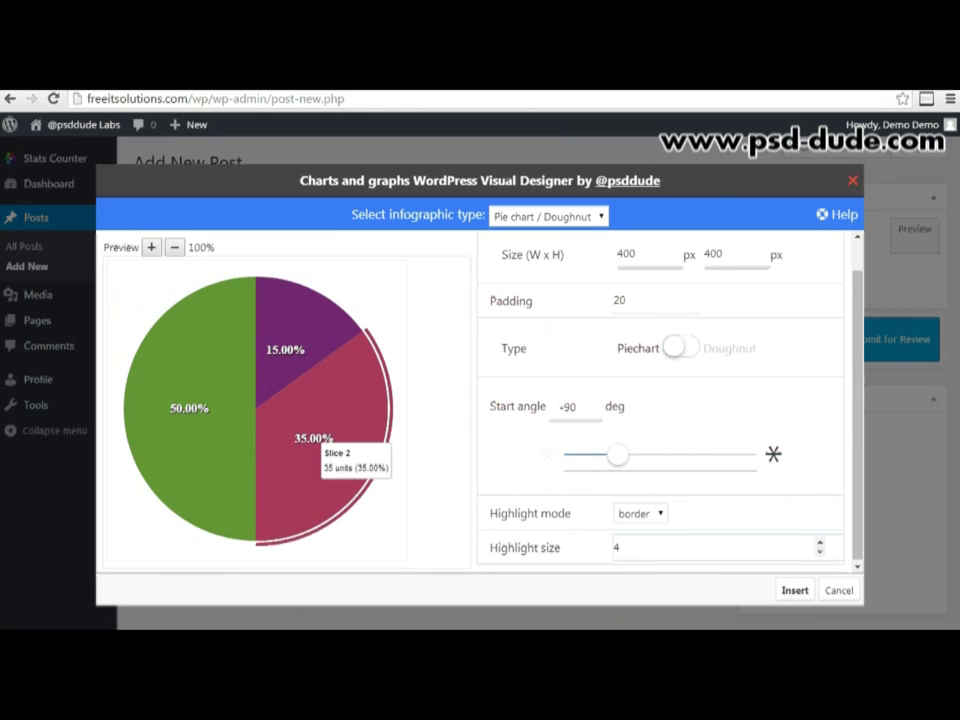
- In the text settings, change the chart label font to Open Sans Light
scroll(779, 489, "up", 1)
left_click(529, 252)
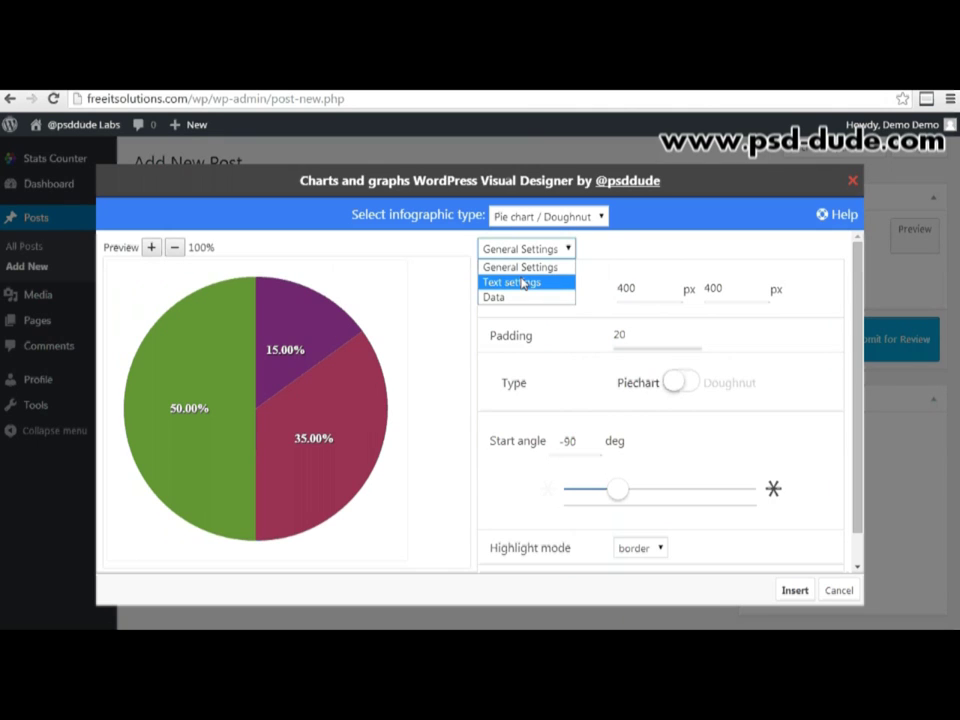
left_click(523, 283)
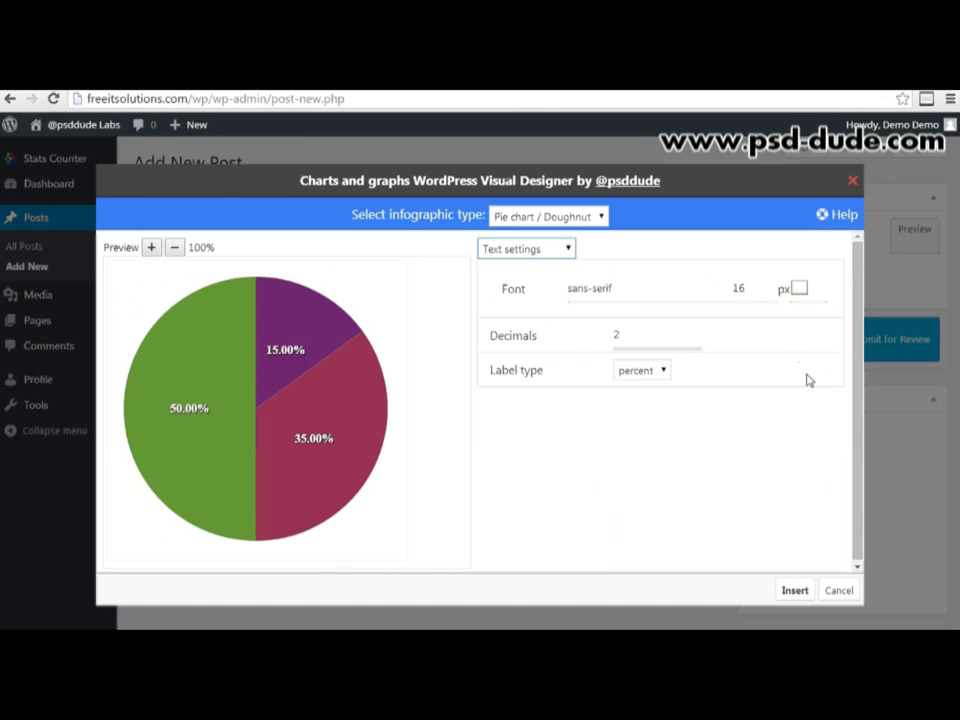
left_click(645, 290)
key("ctrl+a")
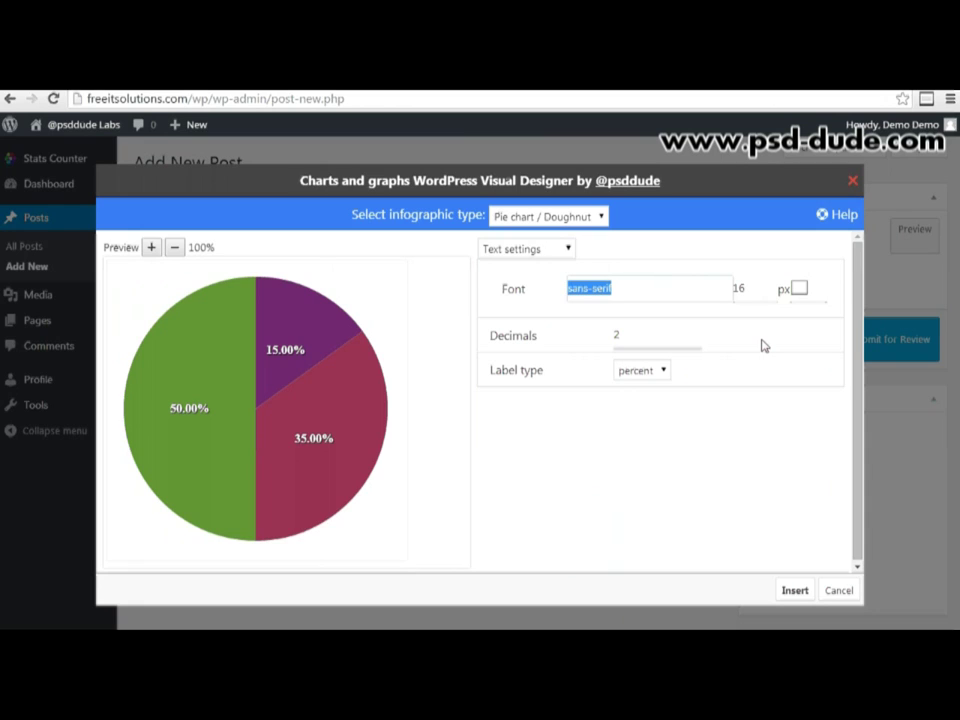
type("Op")
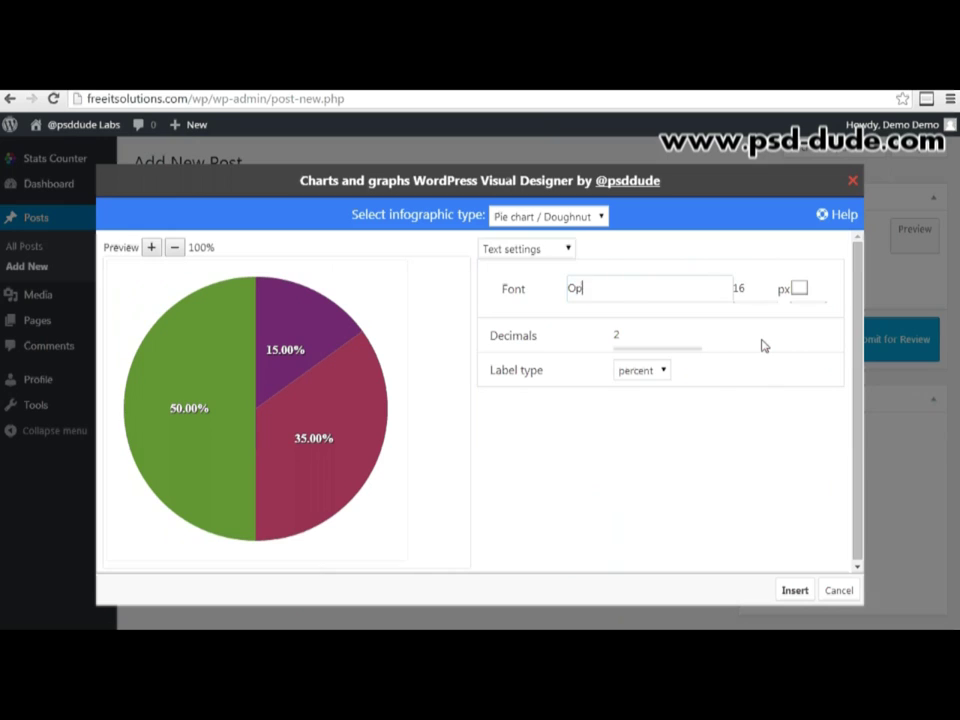
type("en Sans")
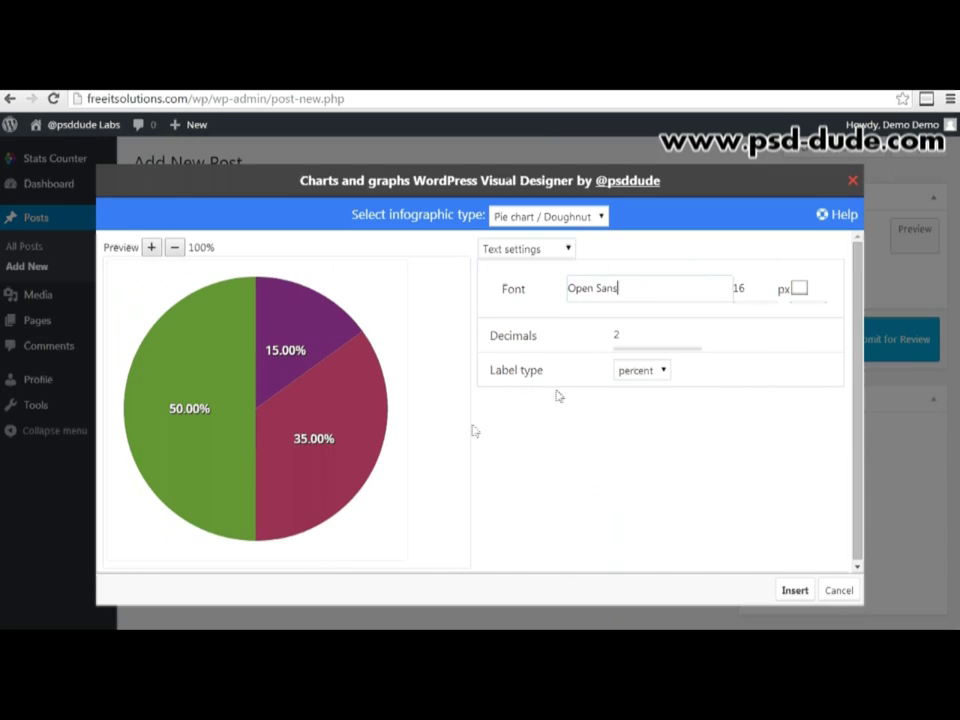
mouse_move(394, 501)
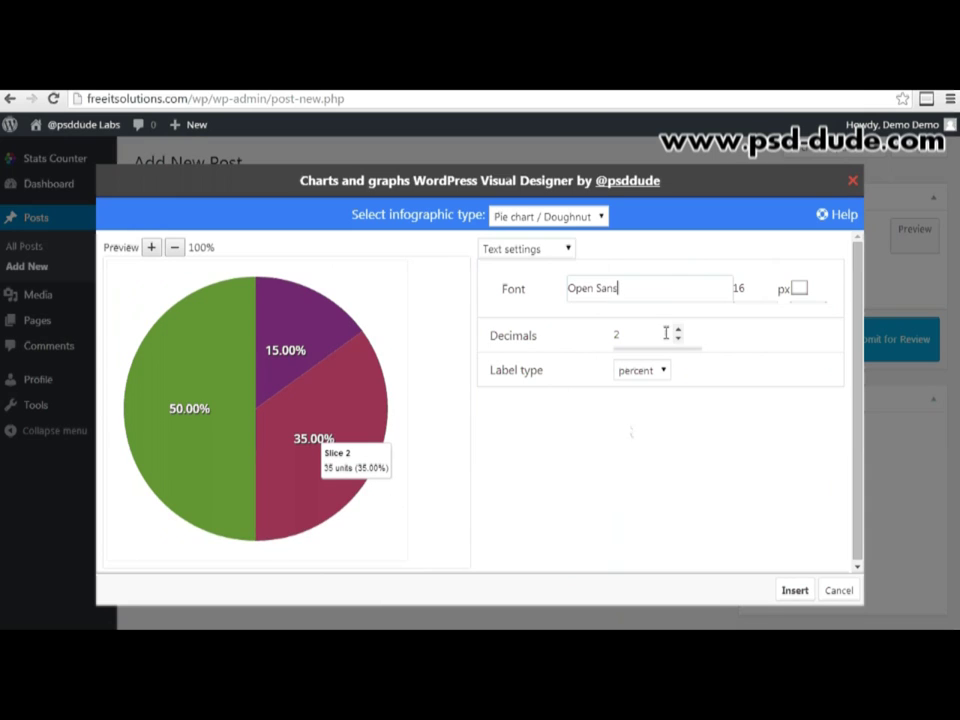
type("Lig")
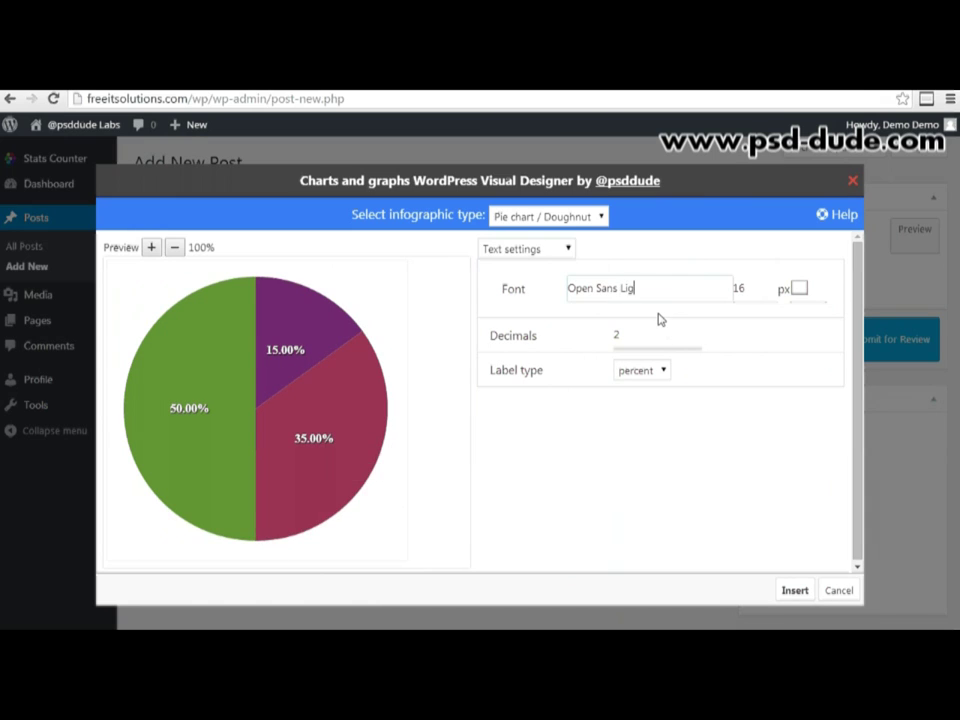
type("ht")
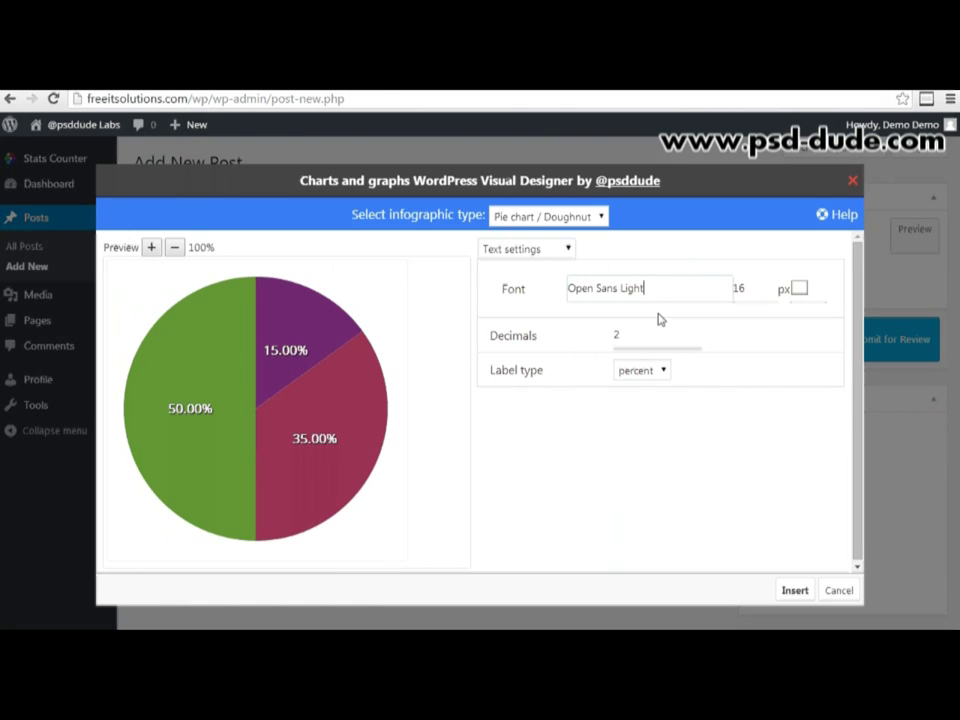
- Try smaller and larger font sizes for the chart labels and set the size to 20 px
left_click(755, 295)
left_click(755, 295)
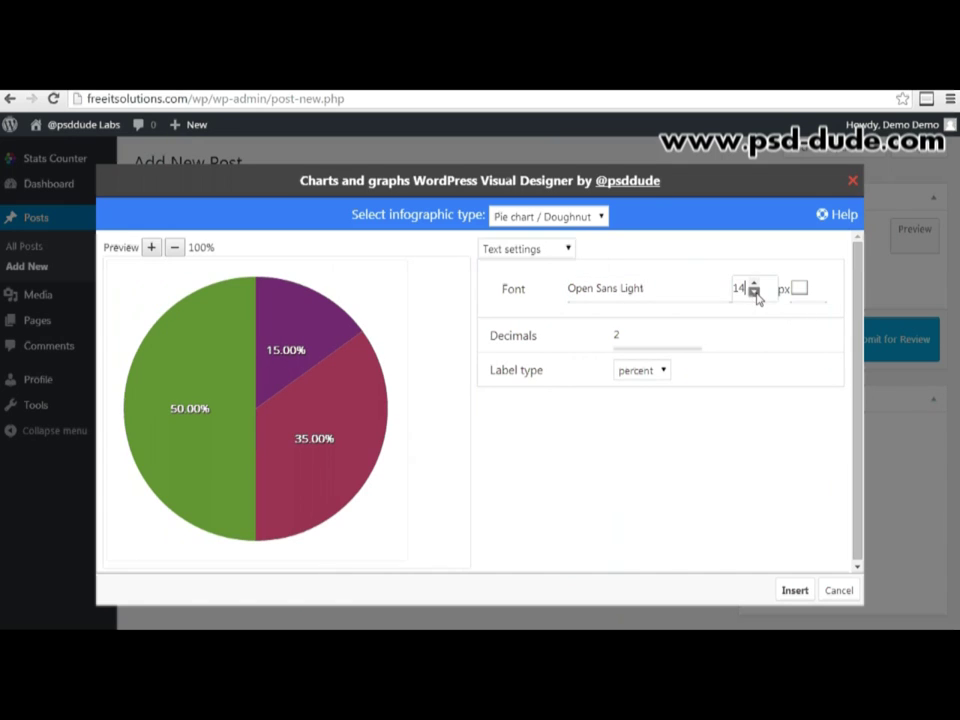
left_click(755, 295)
left_click(755, 285)
left_click(755, 285)
left_click(755, 285)
left_click(755, 285)
left_click(755, 285)
left_click(755, 285)
left_click(755, 285)
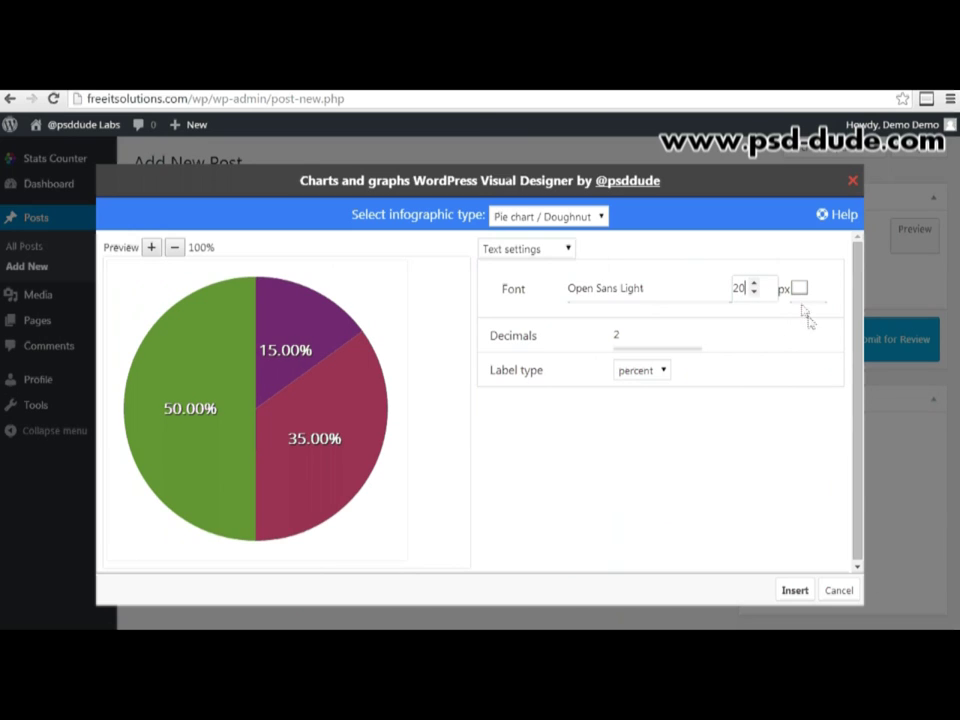
- Try a yellow font color (RGB 240, 254, 71) for the chart labels, and return it to white
left_click(800, 289)
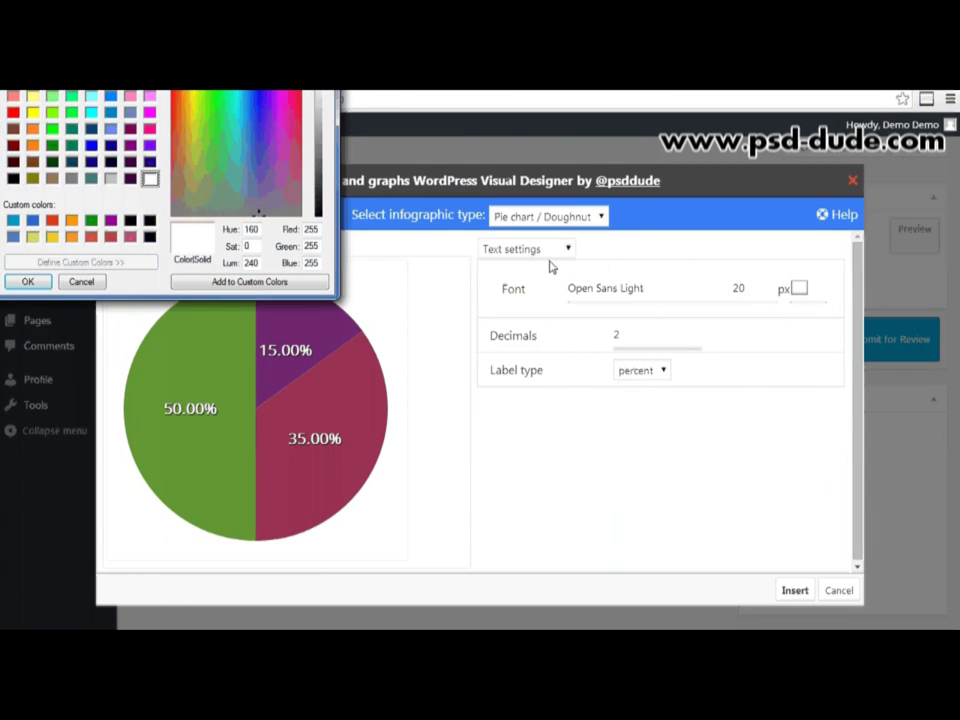
left_click(322, 130)
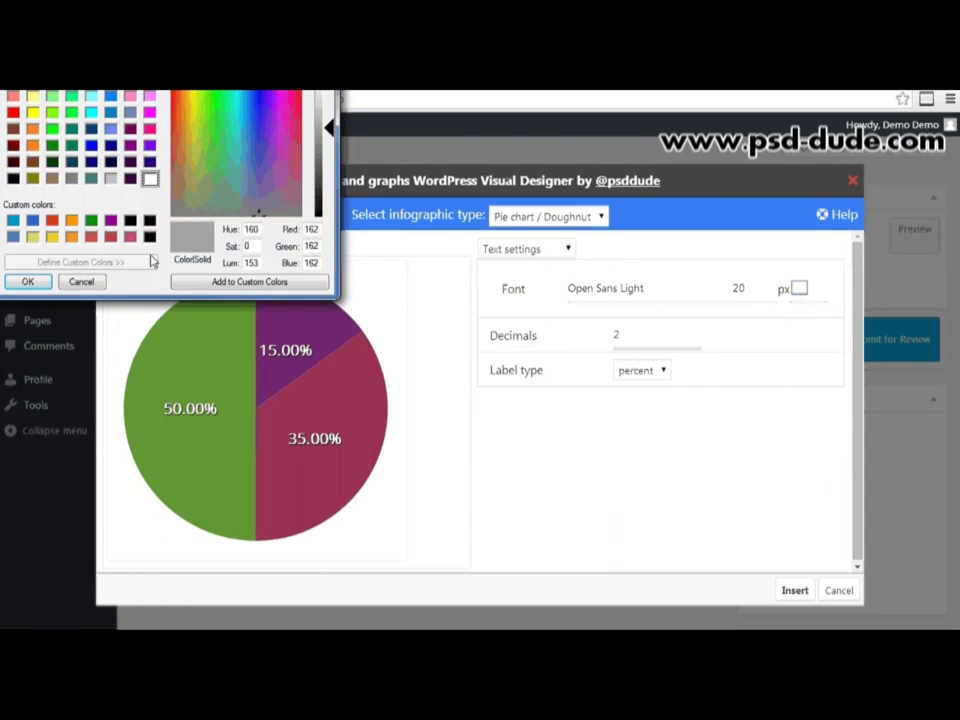
left_click_drag(226, 171, 194, 93)
left_click(27, 281)
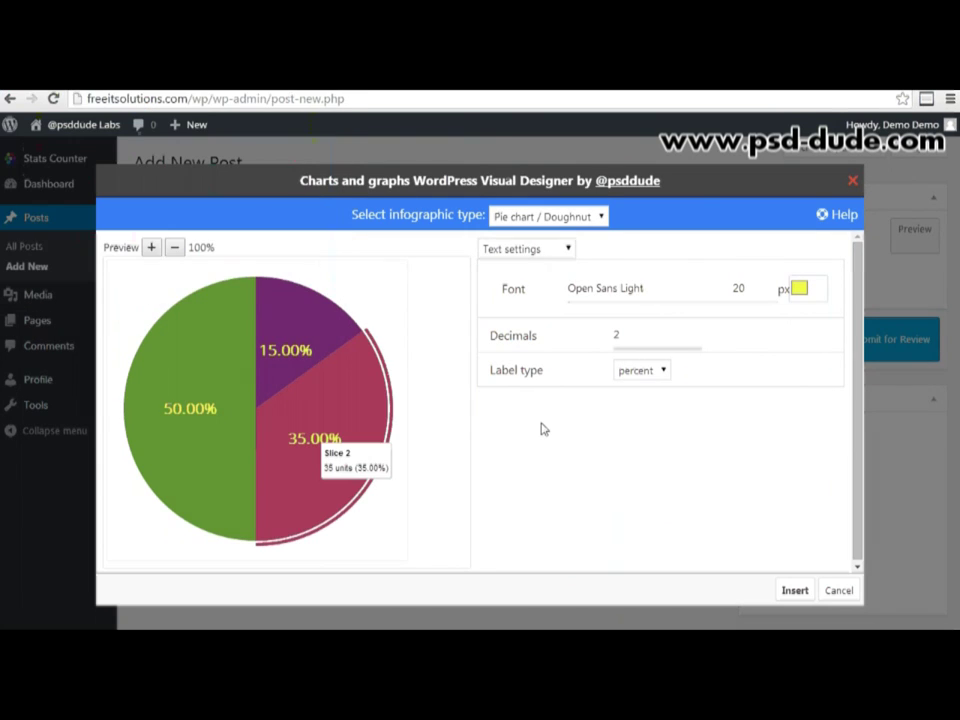
left_click(800, 288)
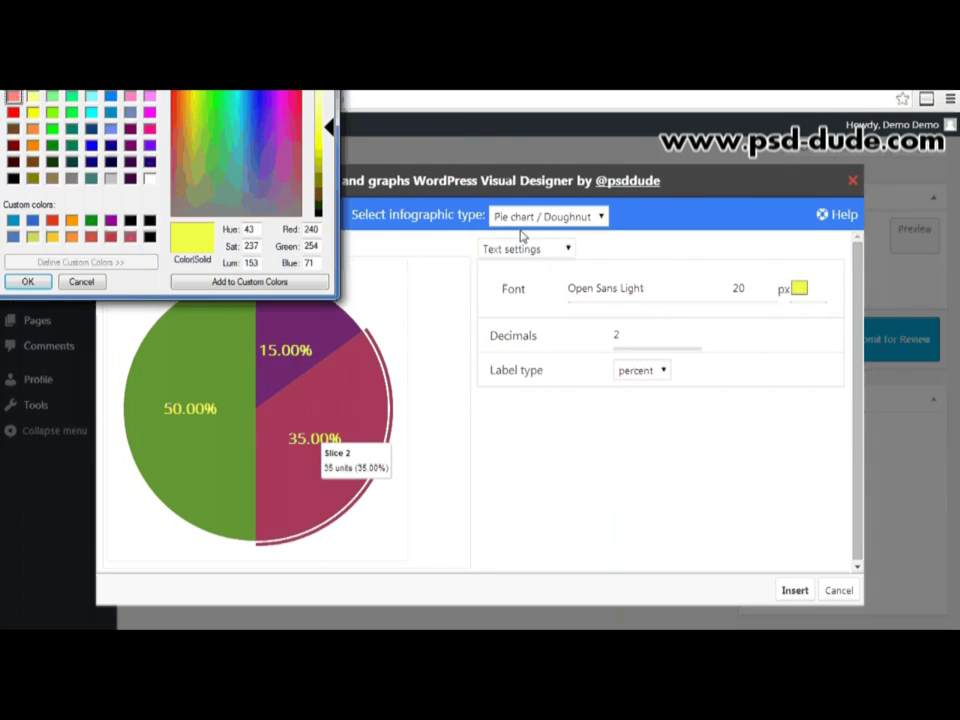
left_click_drag(328, 126, 328, 90)
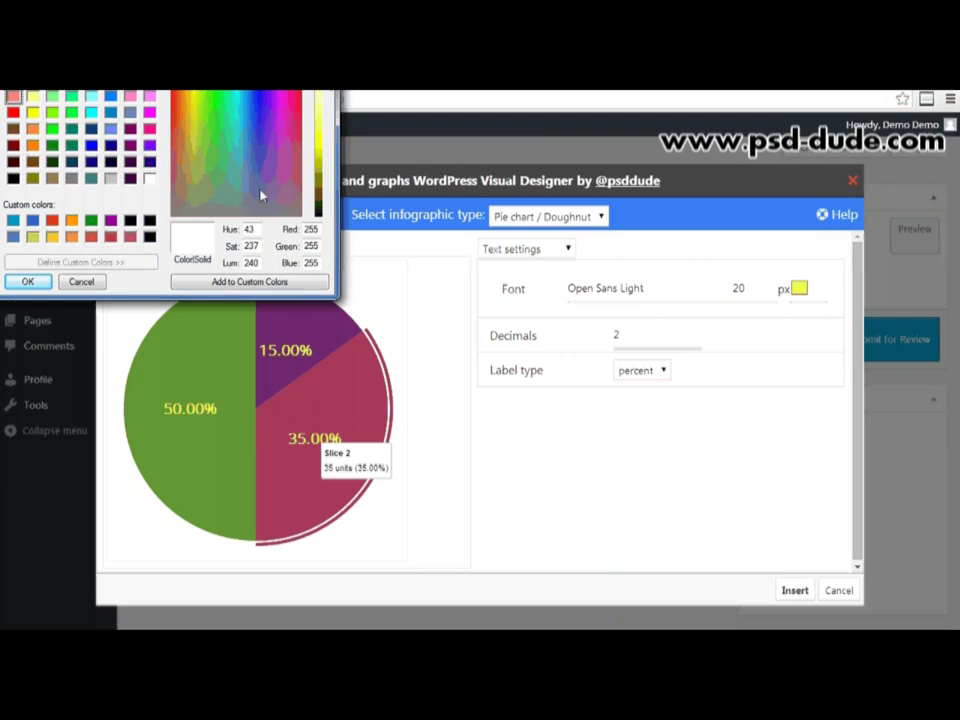
left_click(27, 281)
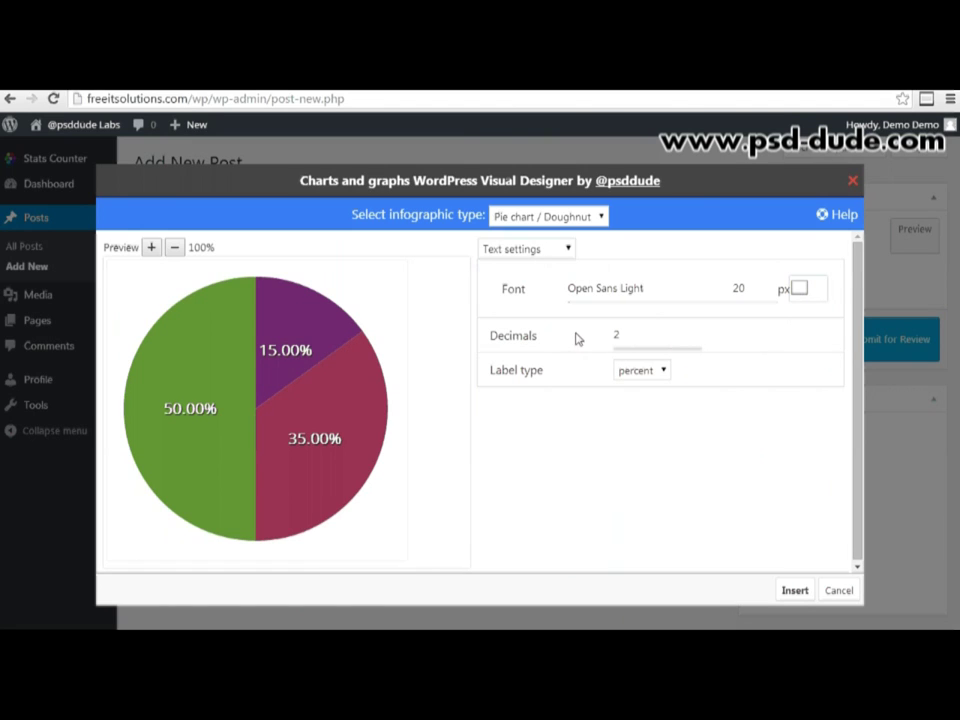
- Compare different decimal counts in the slice labels and set the decimals to 0
left_click(678, 330)
left_click(678, 330)
left_click(679, 340)
left_click(679, 340)
left_click(679, 340)
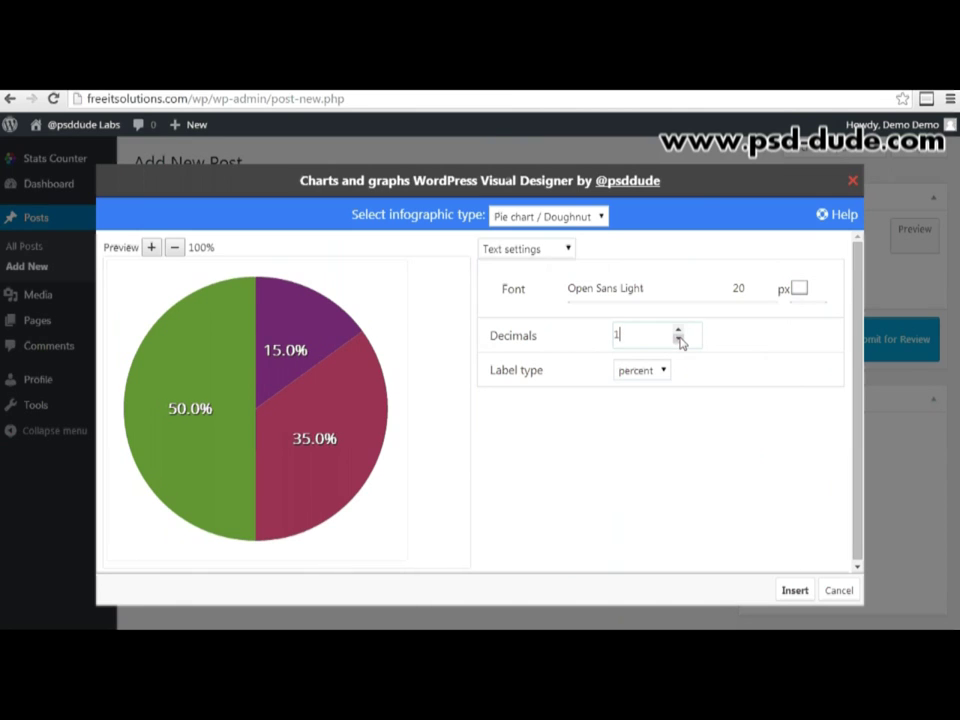
left_click(679, 340)
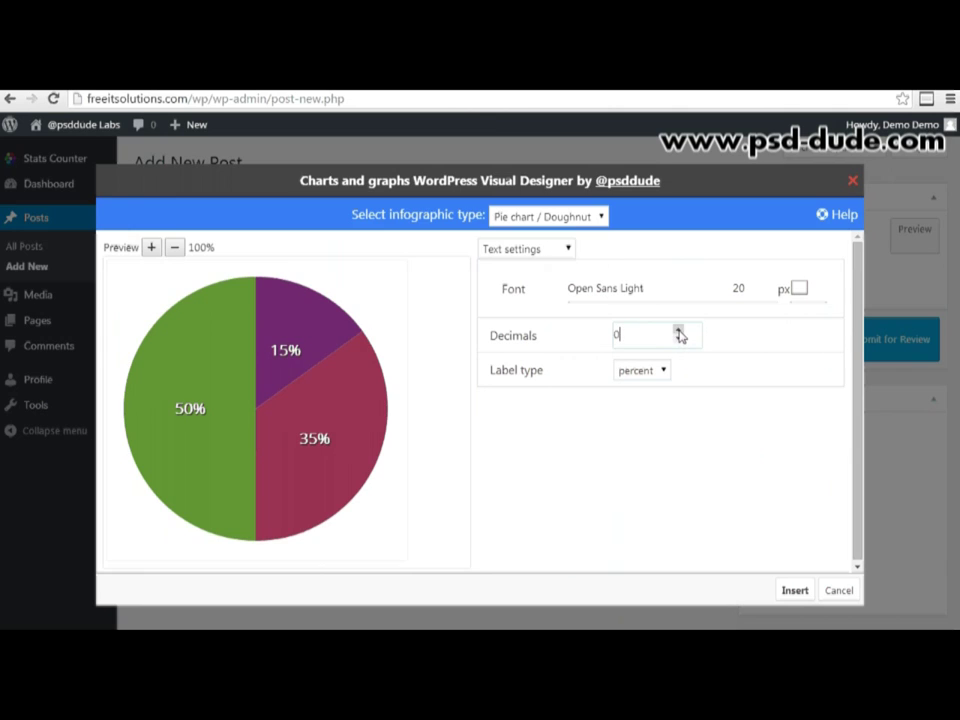
left_click(679, 330)
left_click(679, 330)
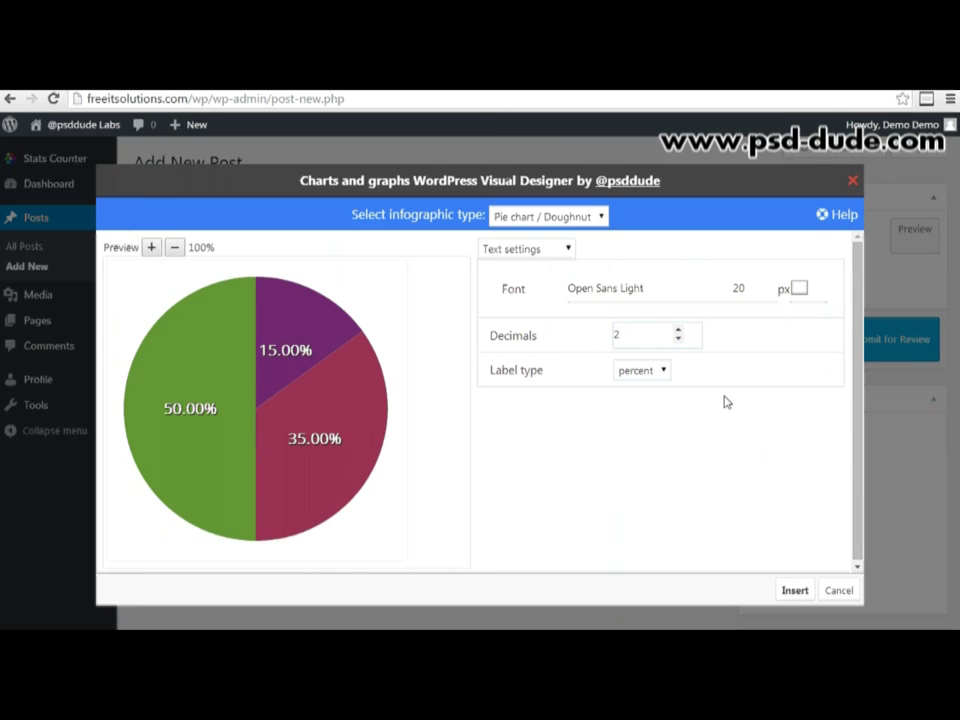
left_click(679, 340)
left_click(679, 340)
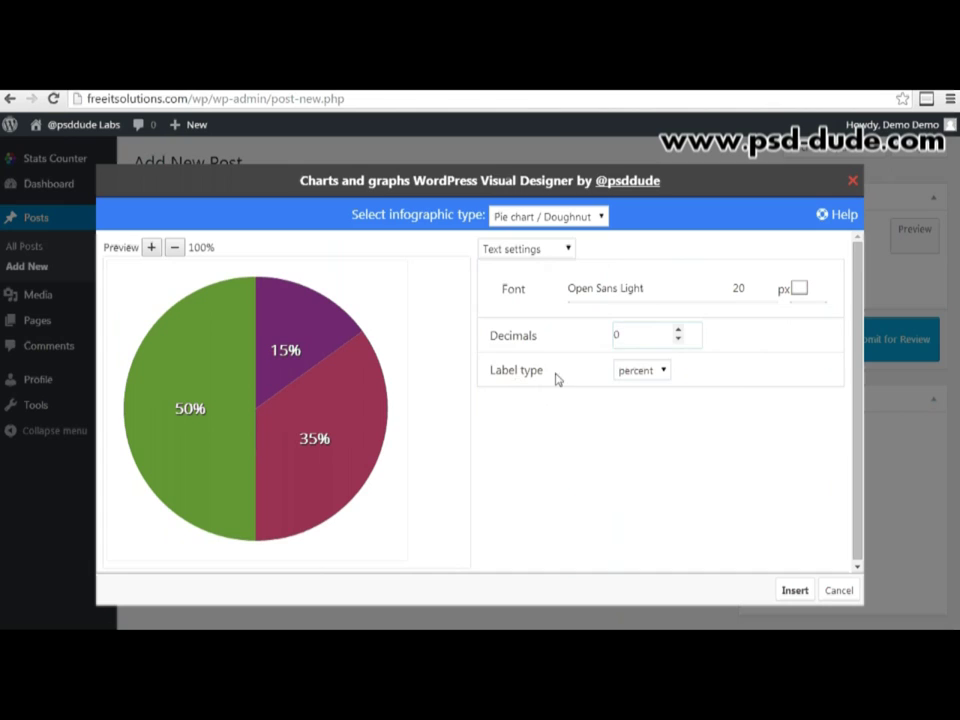
- Compare the value and none label types on the pie slices and set the label type to value
left_click(660, 372)
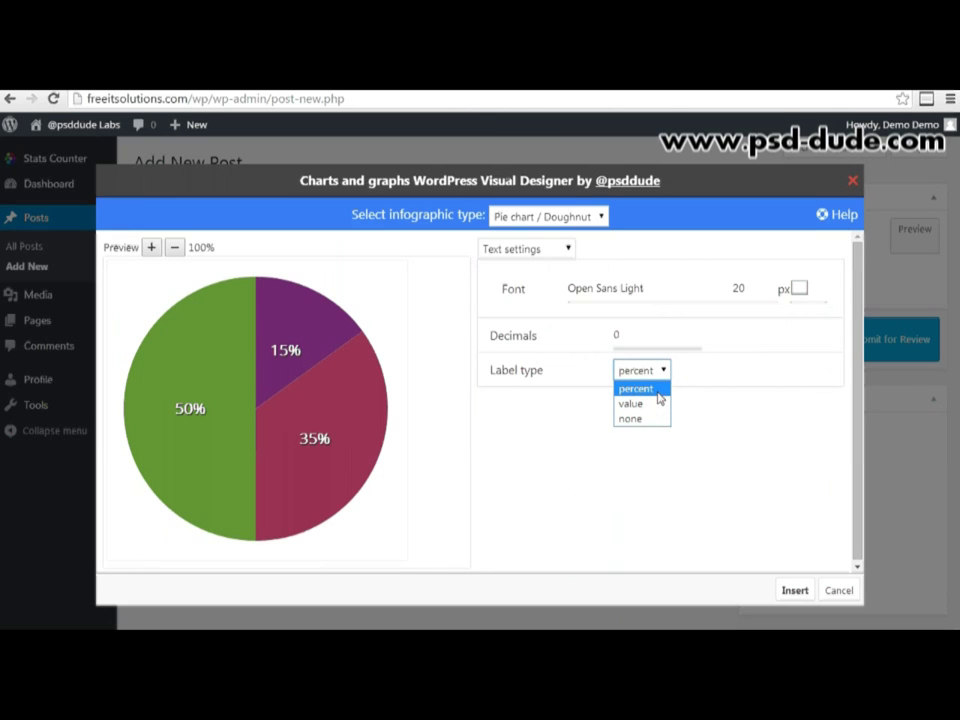
left_click(659, 404)
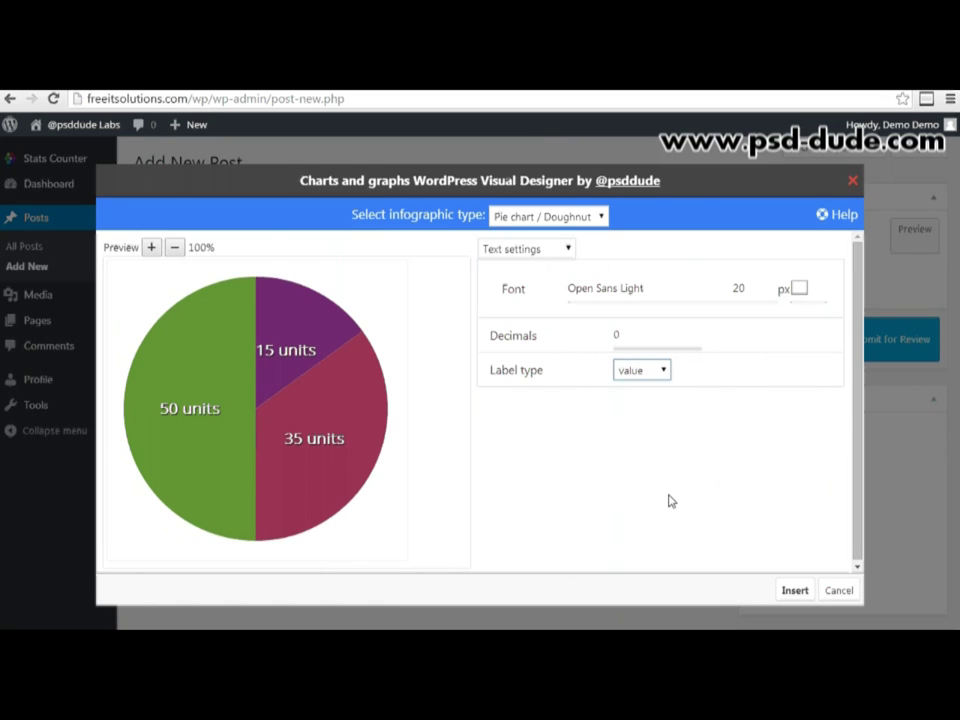
mouse_move(373, 519)
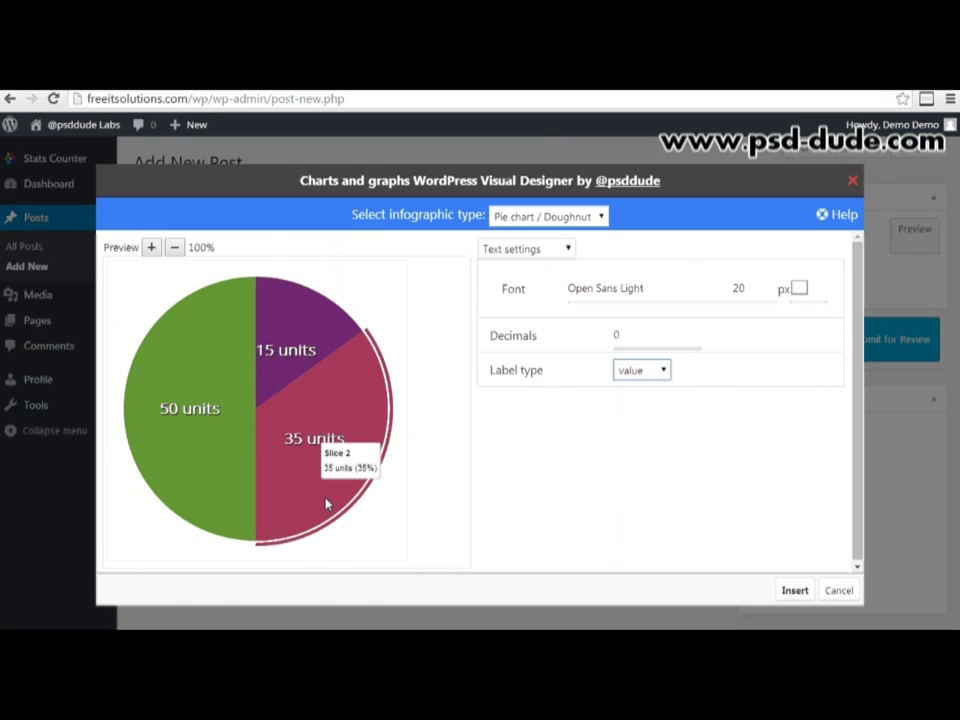
left_click(655, 372)
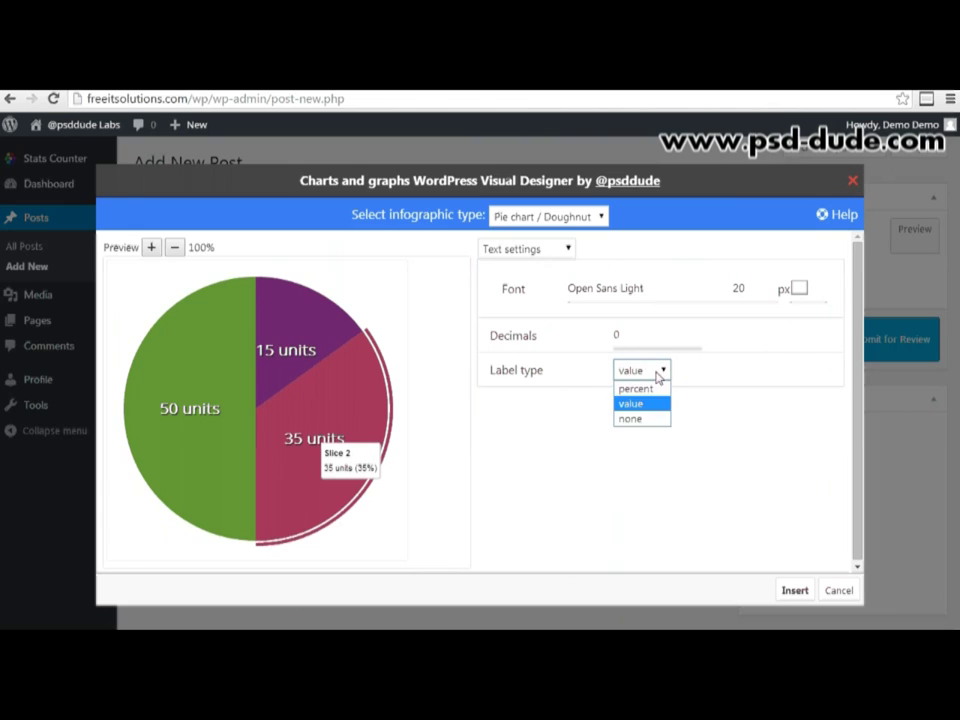
left_click(643, 418)
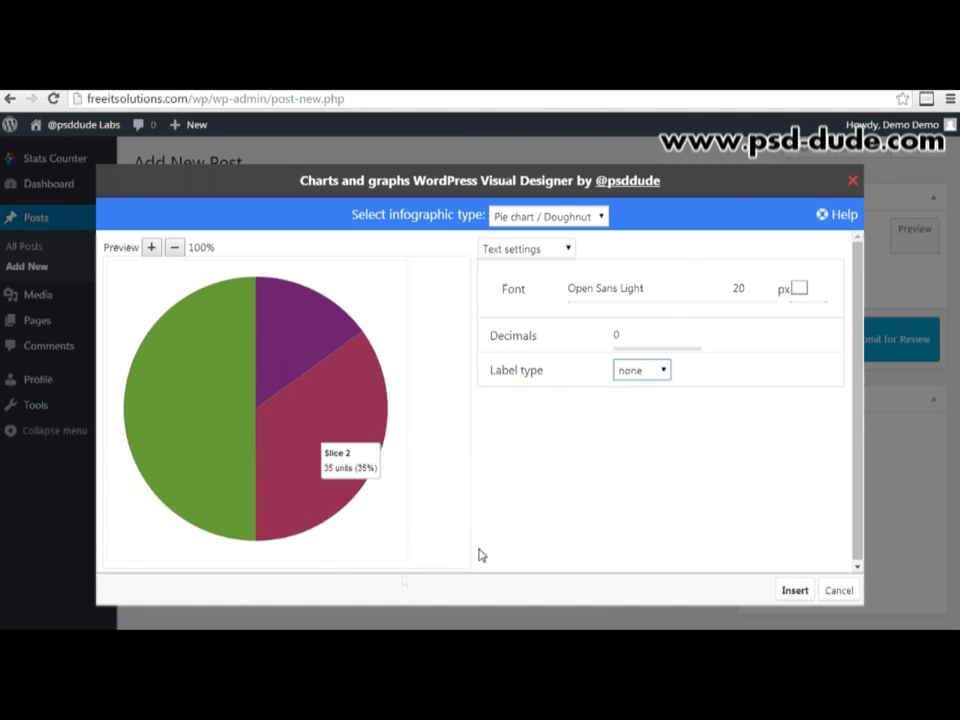
left_click(662, 372)
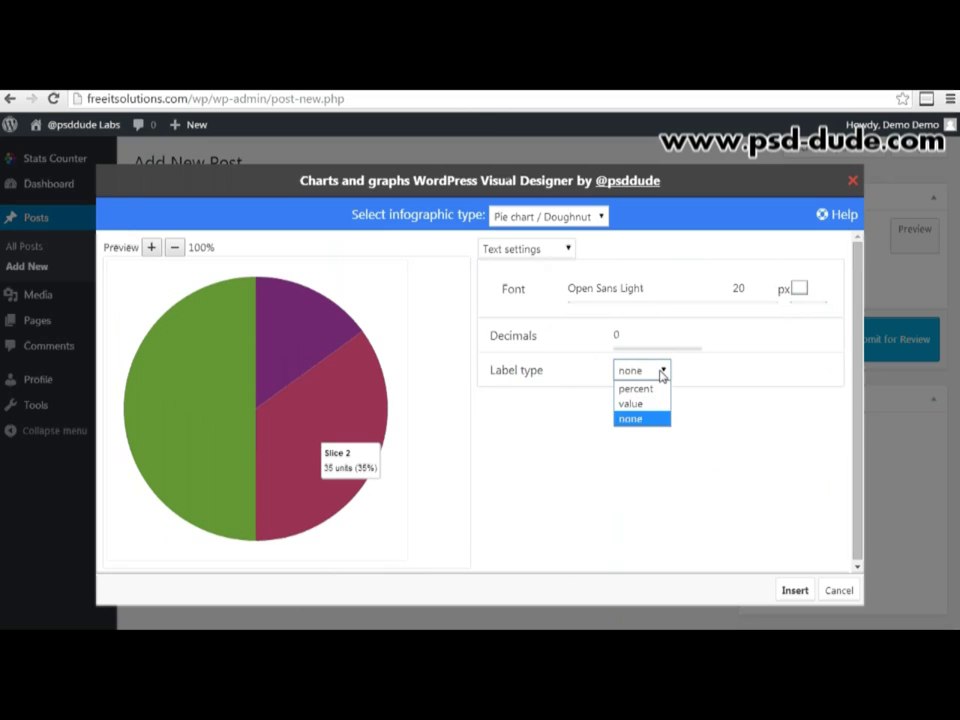
left_click(662, 403)
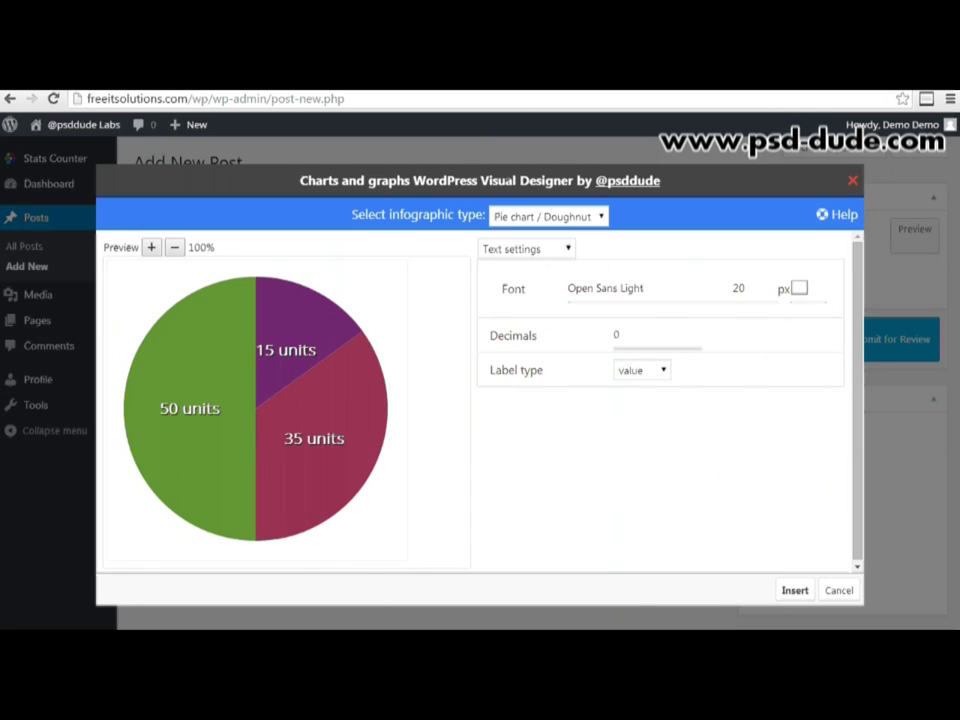
- In the chart's data settings, set the unit name to "sales"
left_click(533, 252)
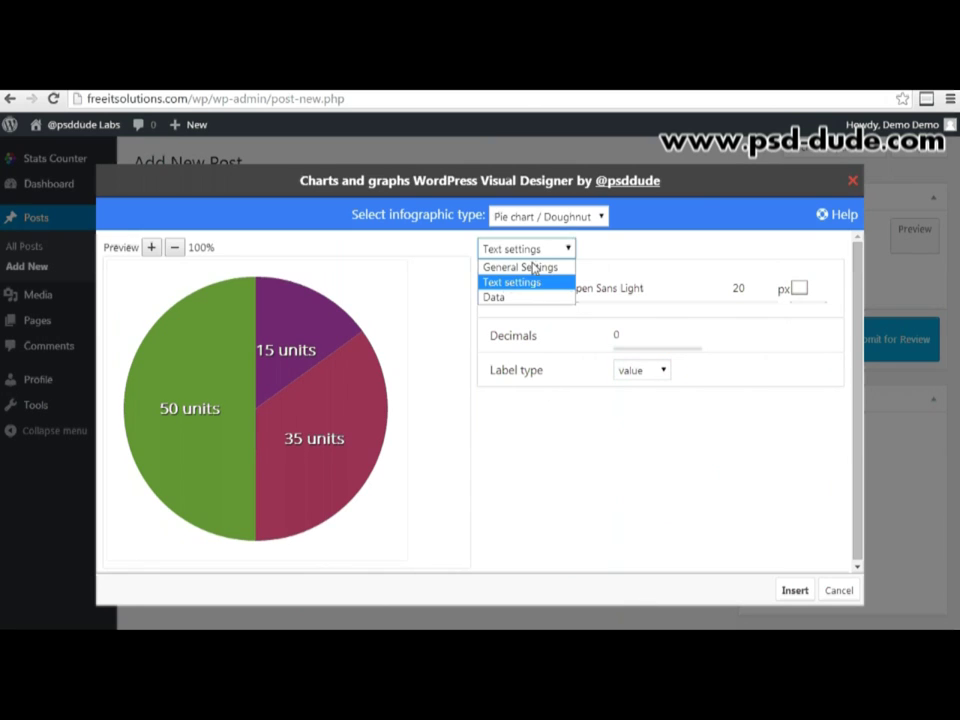
left_click(536, 297)
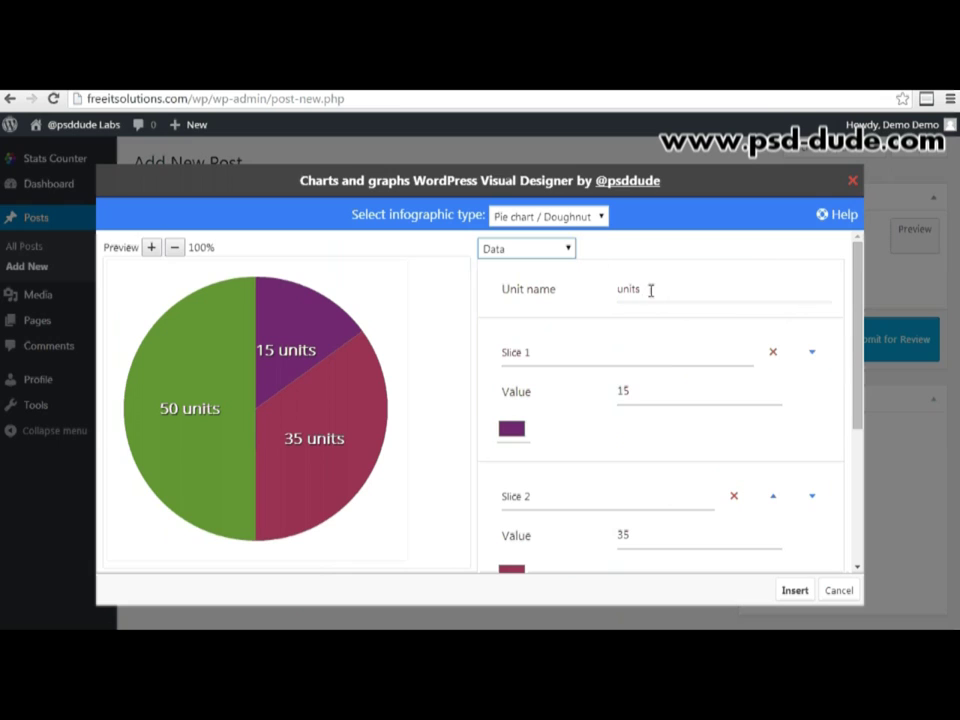
mouse_move(374, 476)
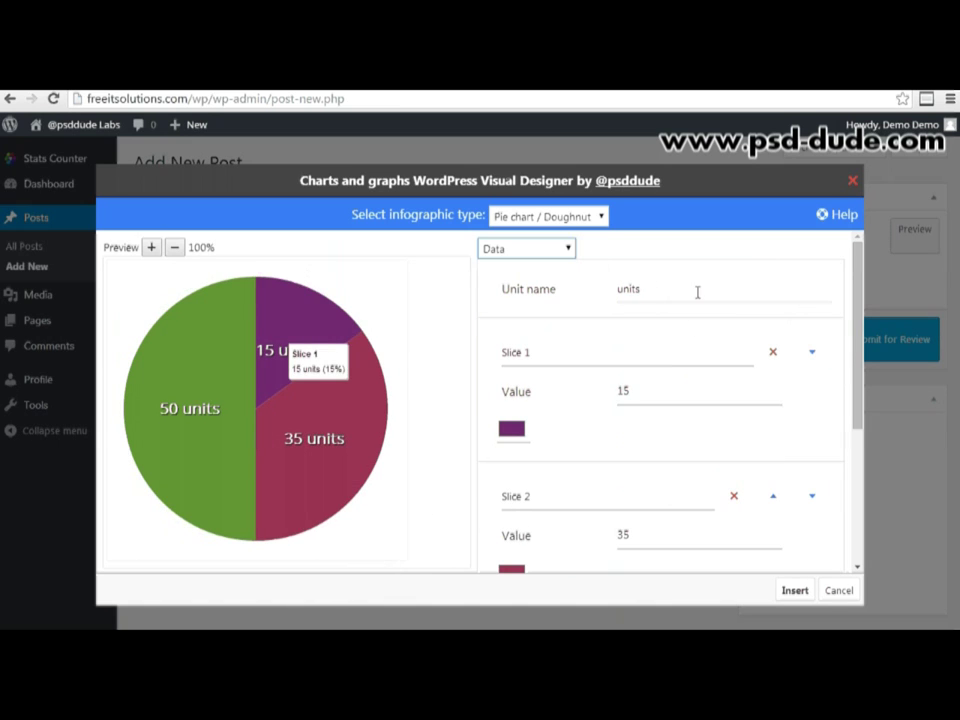
left_click_drag(696, 289, 556, 270)
type("sales")
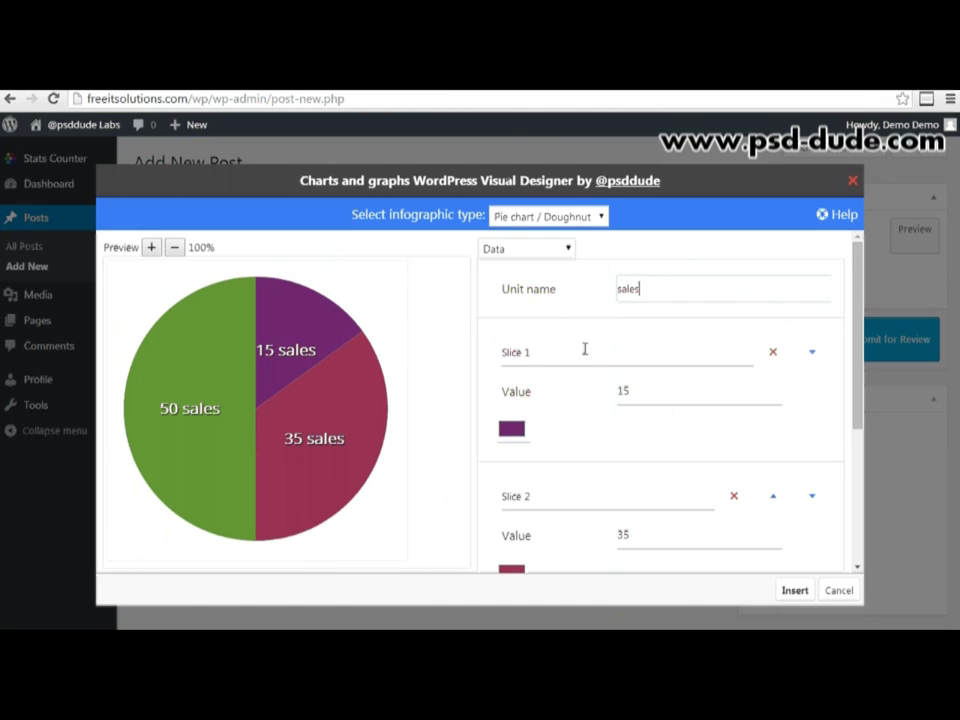
- Rename the first slice "Charts and Graphs Visual Designer" and set its value to 25
scroll(589, 349, "down", 1)
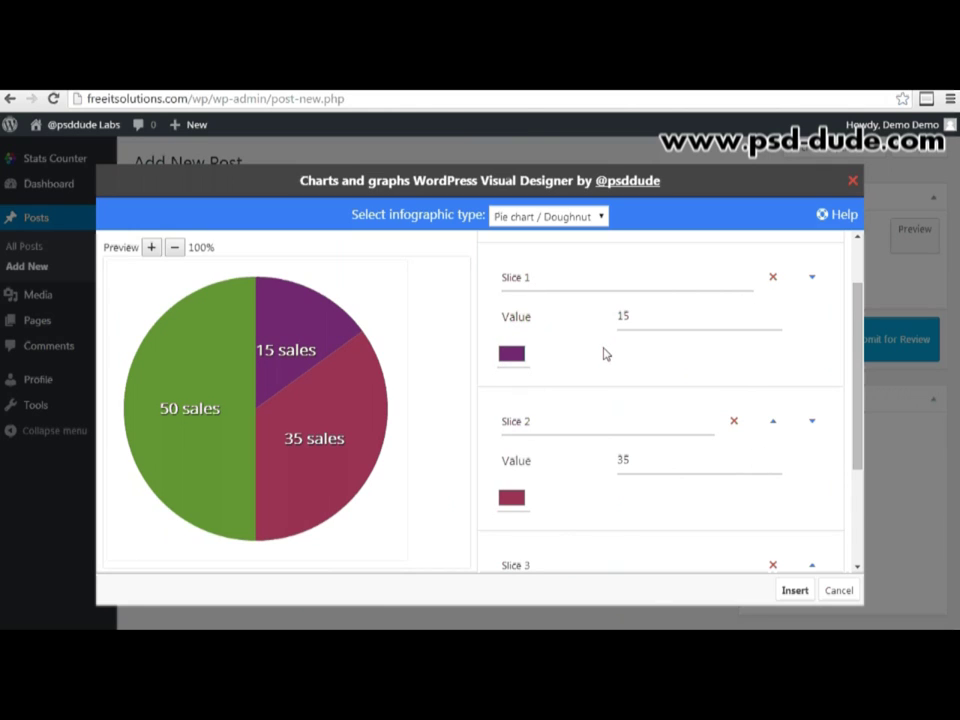
left_click(533, 283)
scroll(577, 388, "up", 1)
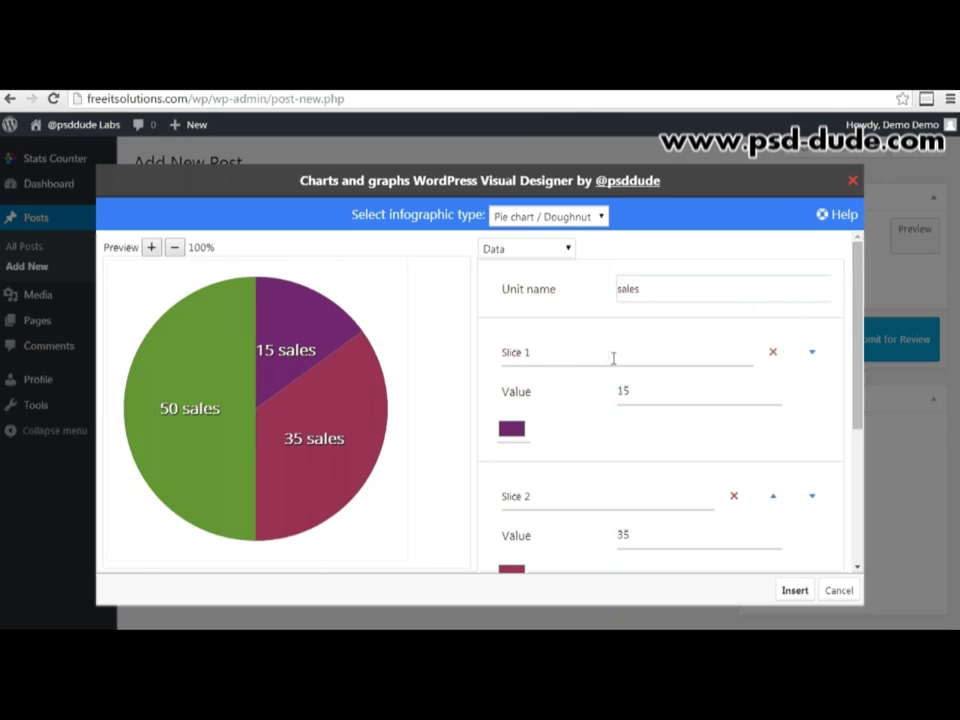
left_click(613, 356)
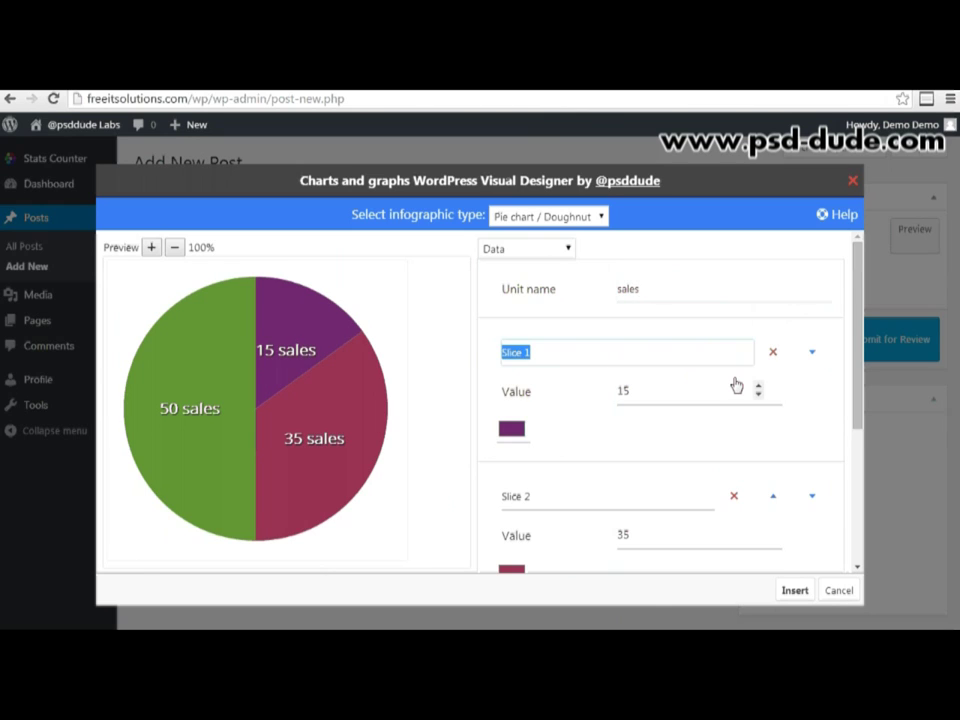
type("Charts and G")
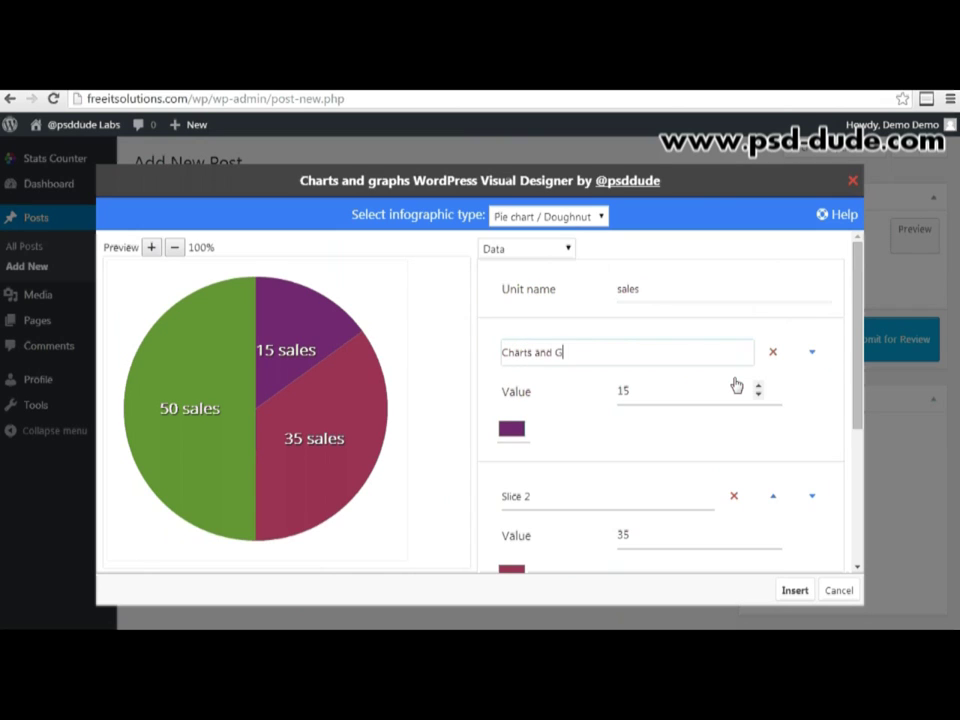
type("raphs Visual Designer")
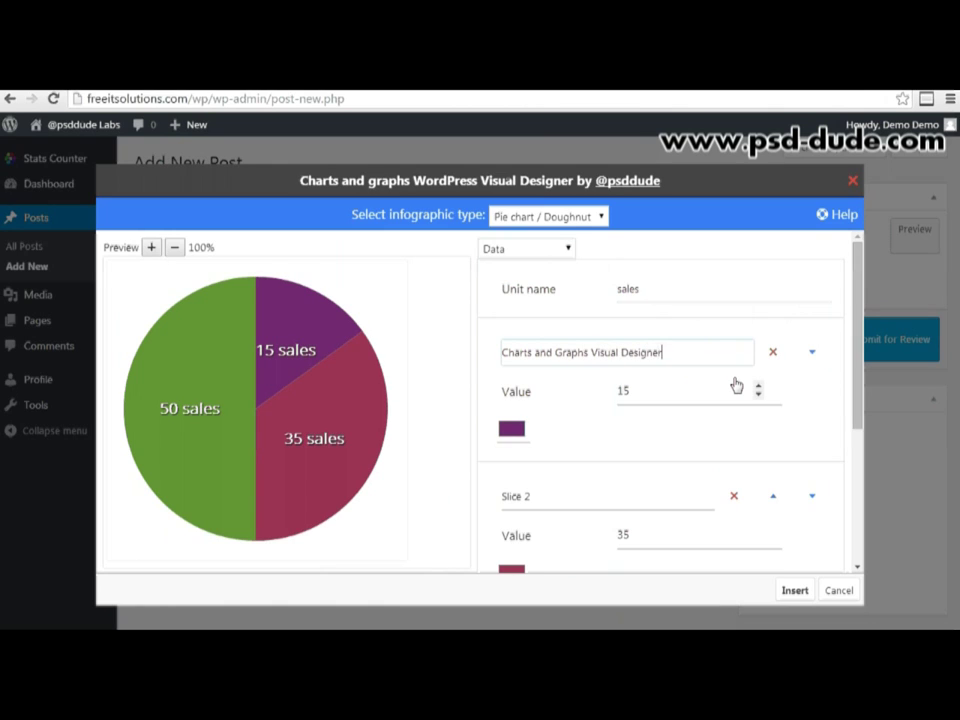
double_click(622, 390)
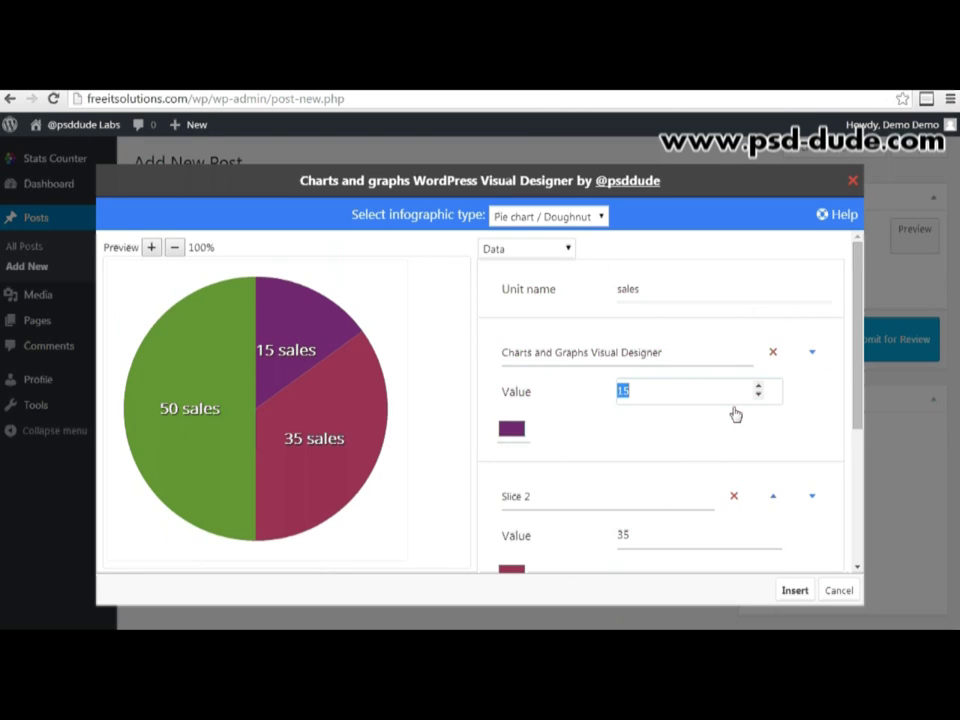
type("25")
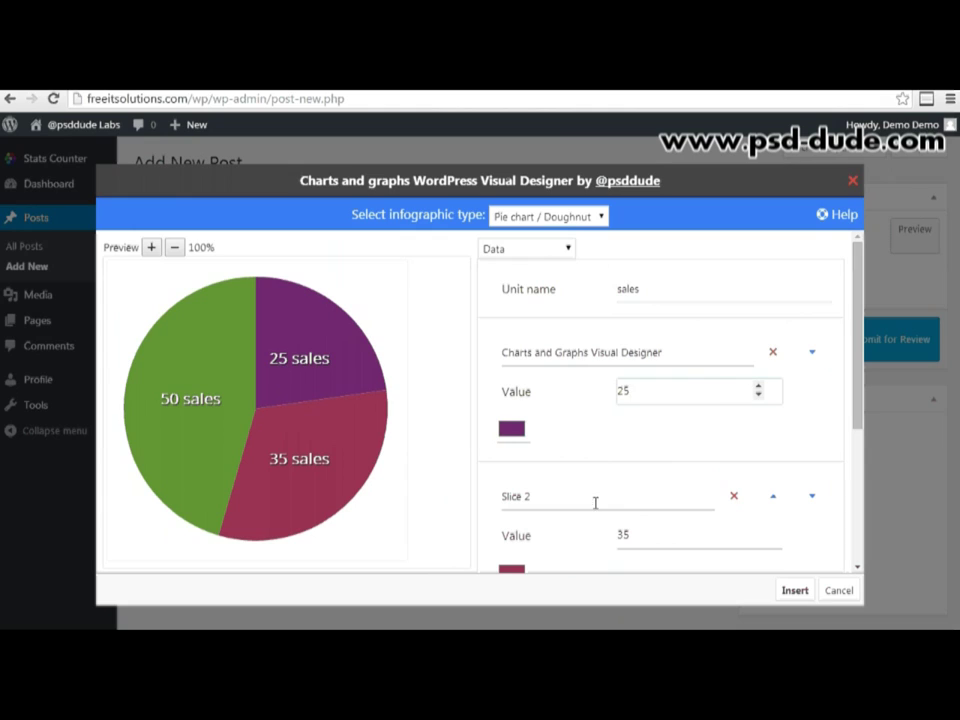
- Rename the second slice "Infographic library" and the third slice "Others"
triple_click(679, 488)
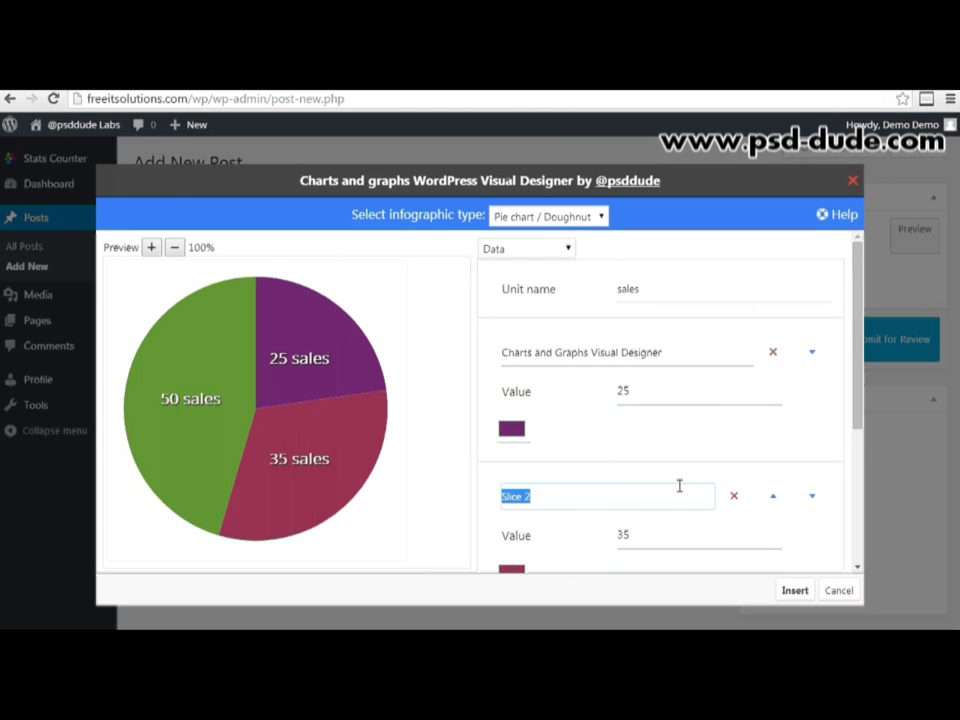
type("Infographic library")
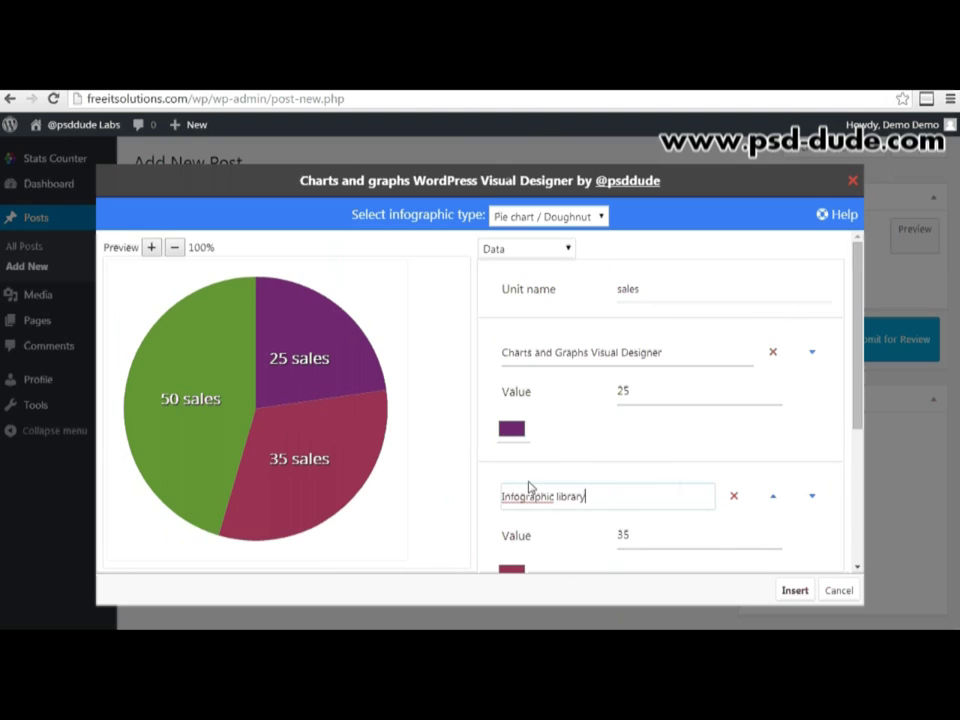
scroll(579, 527, "down", 2)
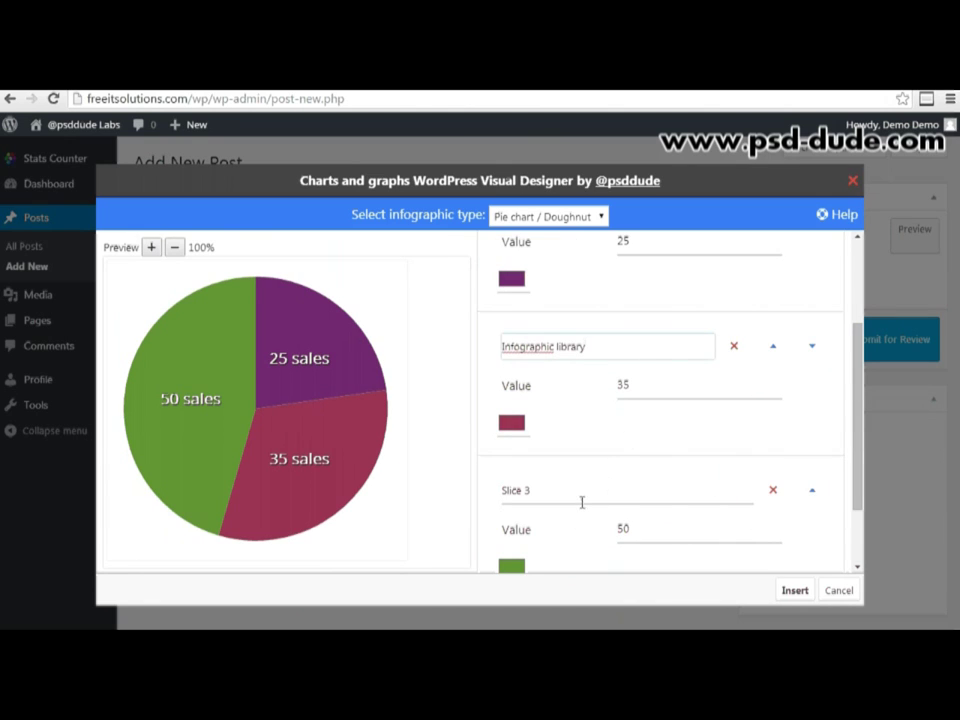
left_click_drag(585, 492, 482, 480)
type("Others")
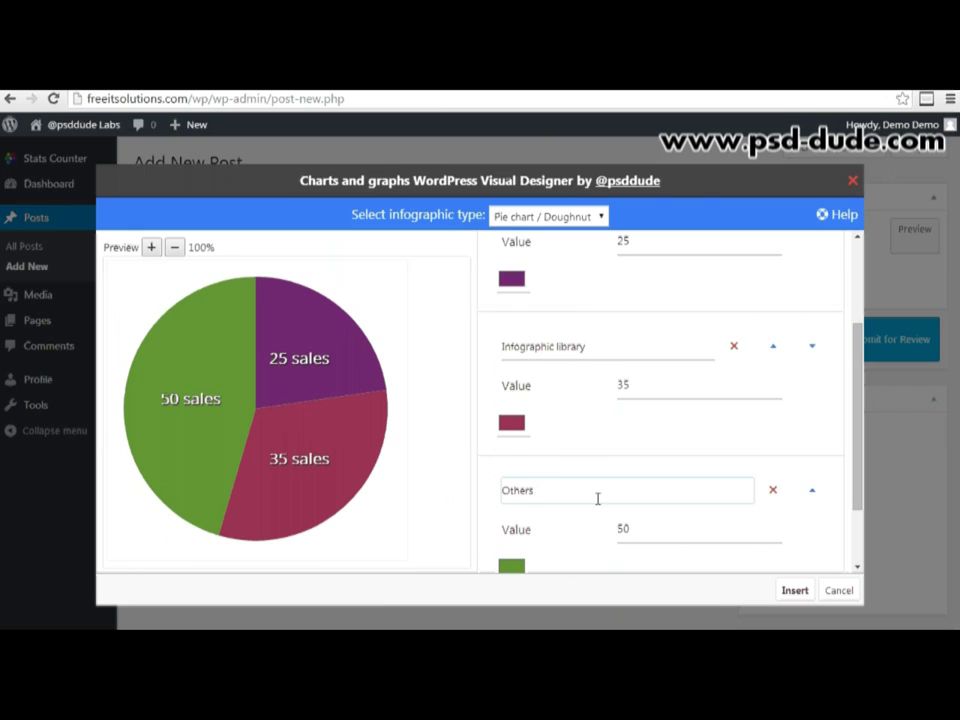
- Try adding two extra slices after the Others slice, and delete both of them again
scroll(594, 531, "down", 1)
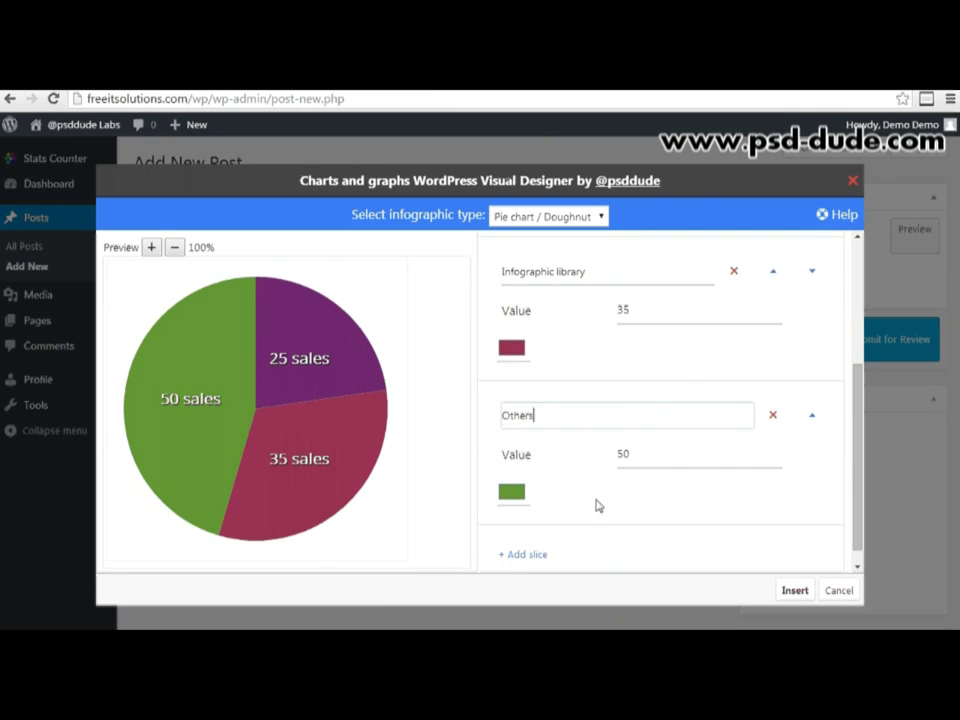
scroll(595, 505, "down", 1)
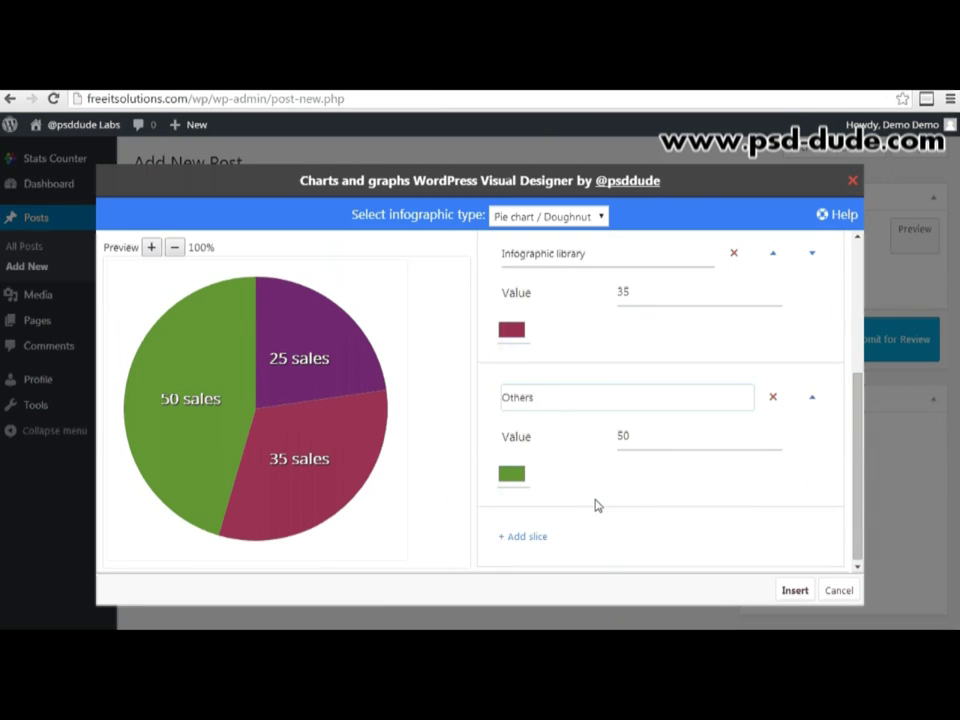
left_click(536, 542)
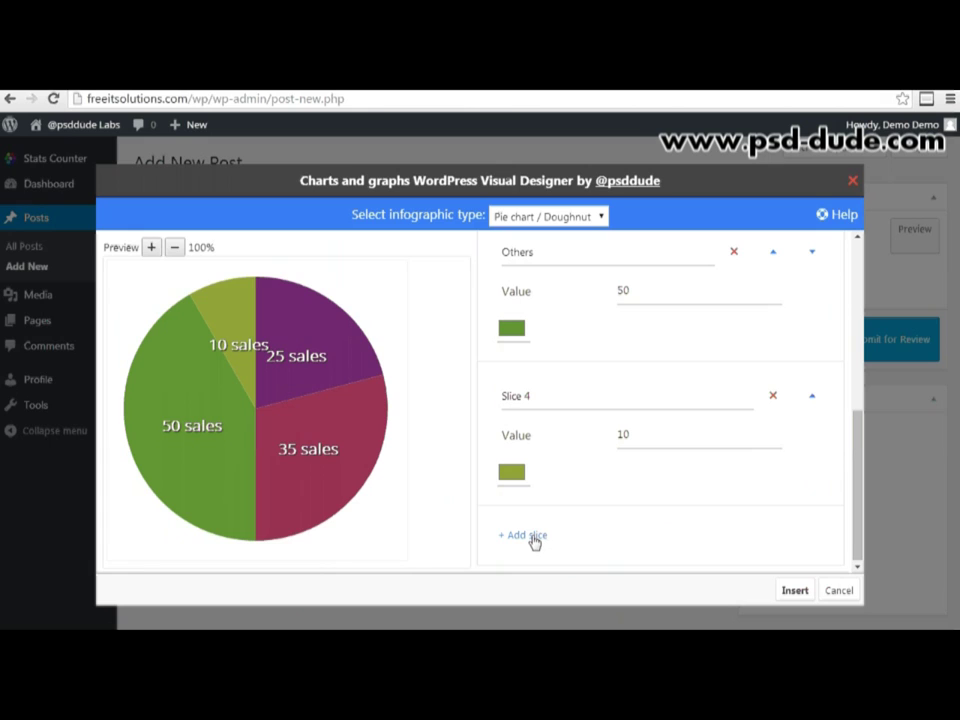
left_click(535, 541)
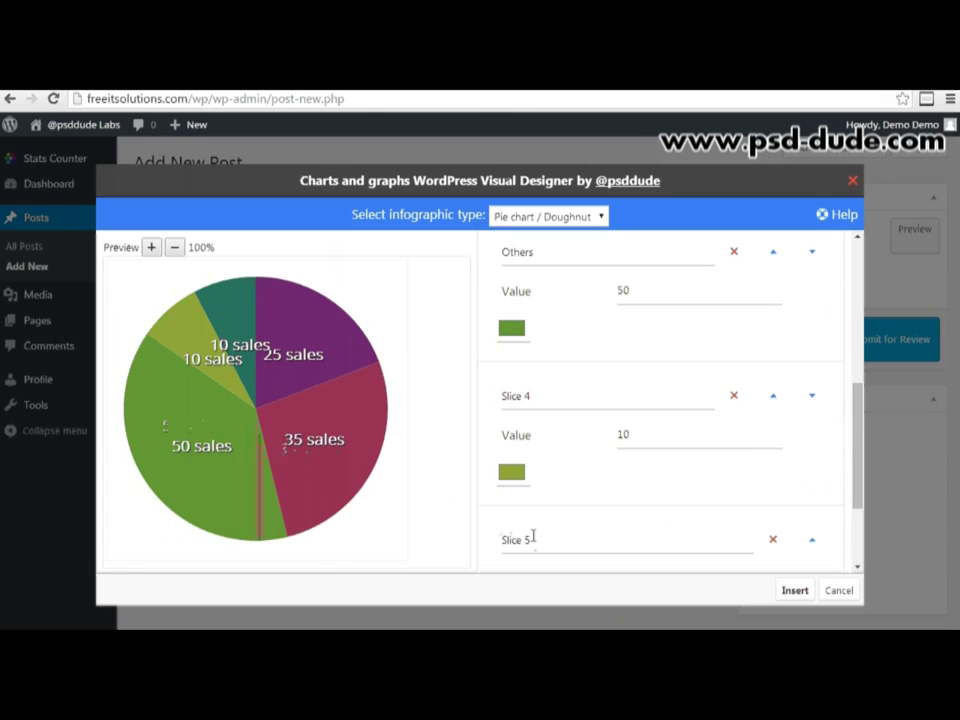
left_click(735, 396)
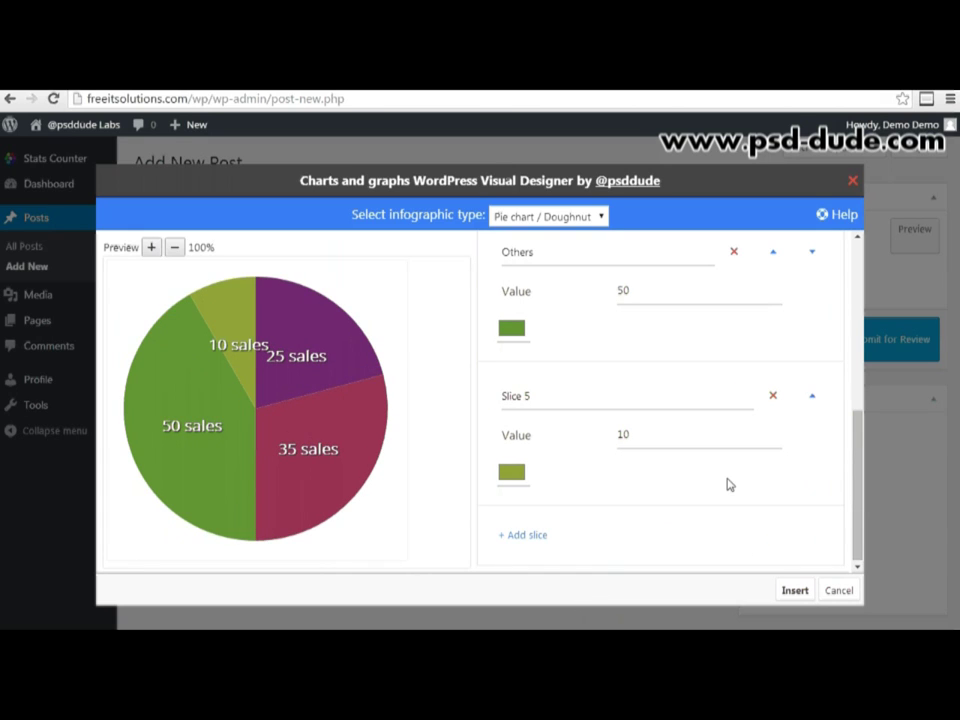
triple_click(570, 398)
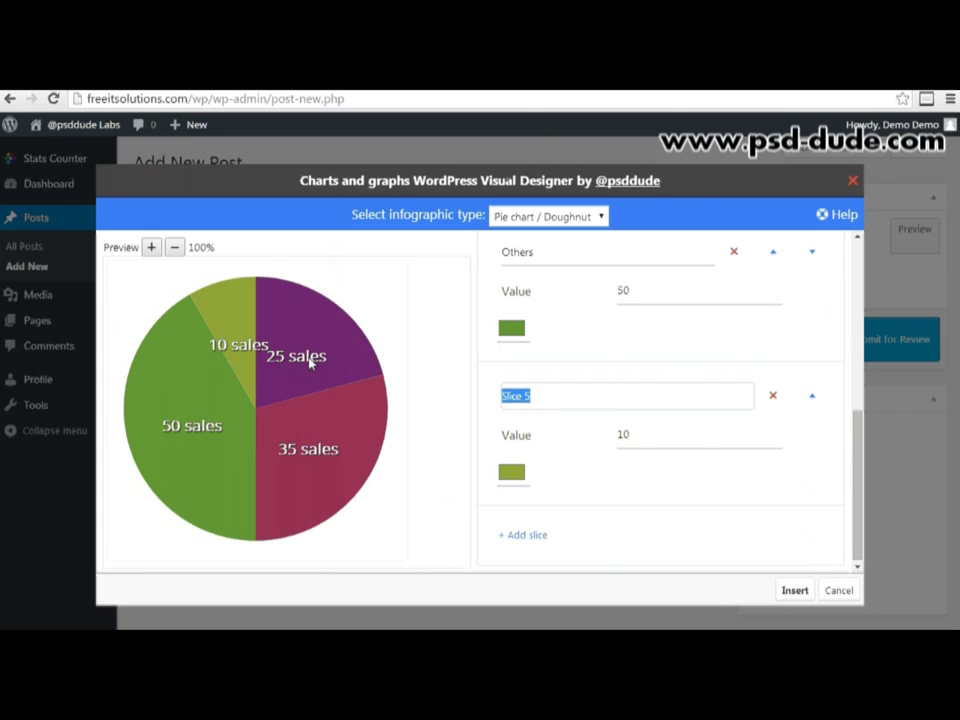
scroll(707, 470, "up", 1)
scroll(707, 467, "down", 1)
left_click(770, 398)
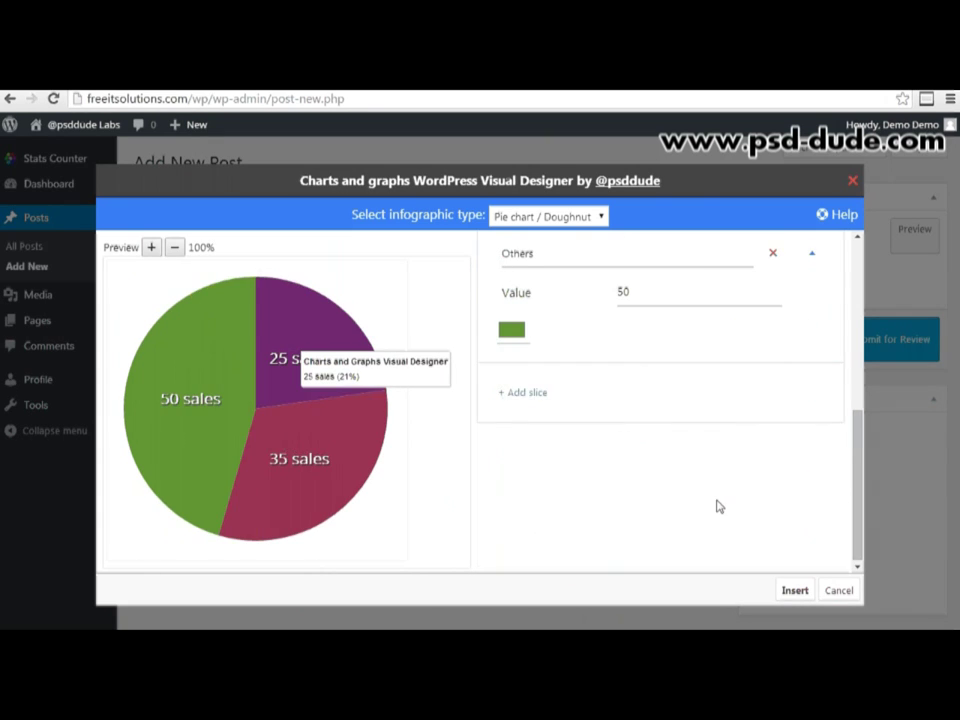
- Change the color of the Charts and Graphs Visual Designer slice to the light blue custom color
scroll(654, 467, "up", 2)
scroll(486, 394, "up", 3)
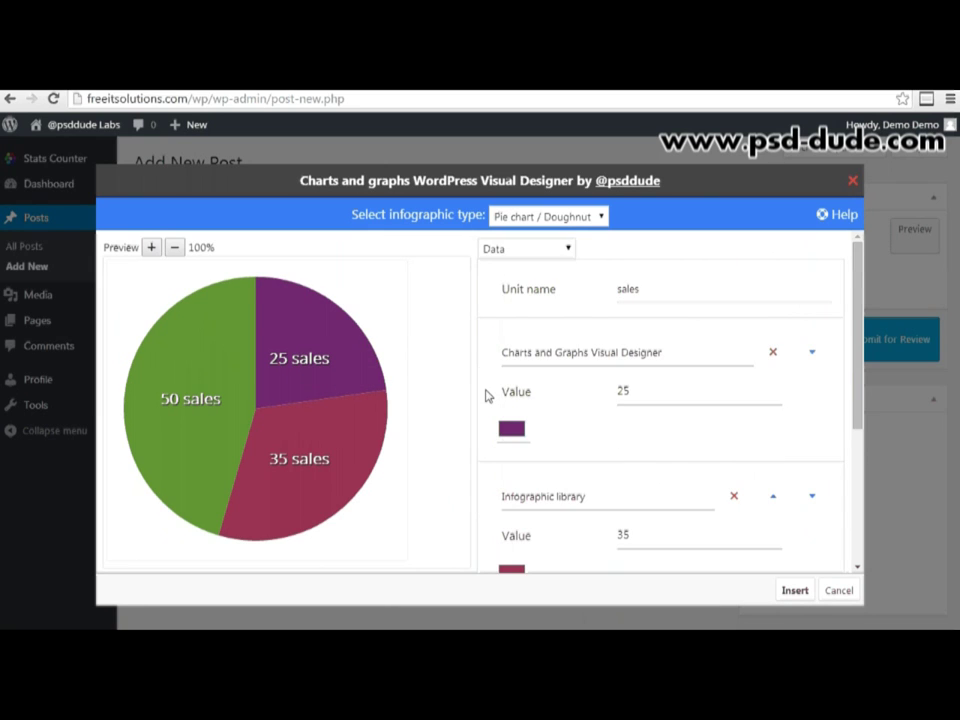
mouse_move(358, 343)
left_click(512, 430)
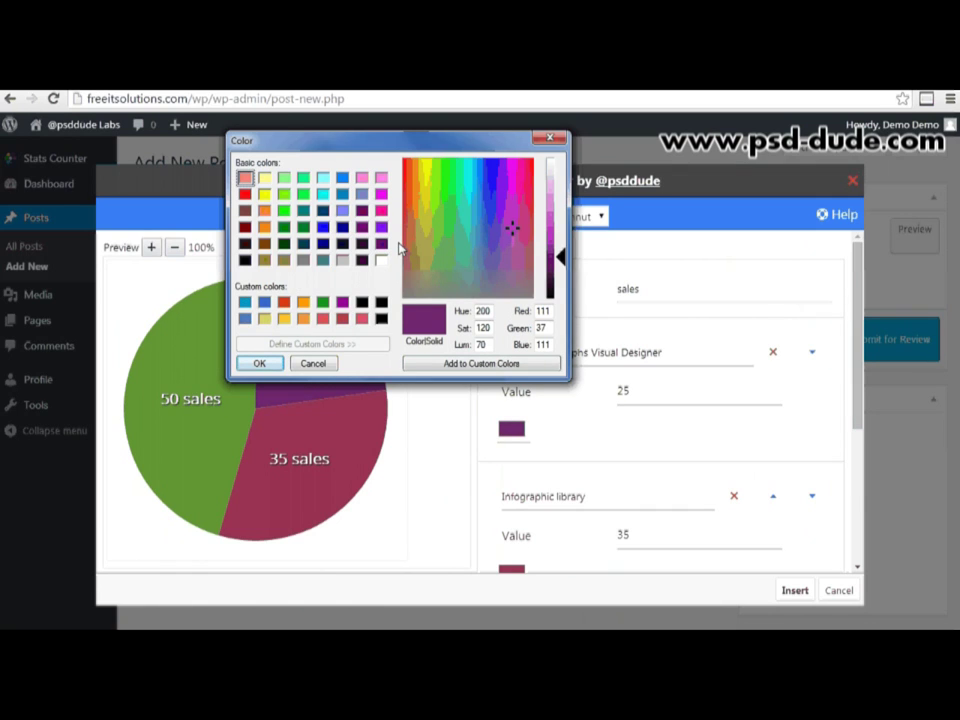
left_click(456, 204)
left_click_drag(457, 208, 476, 212)
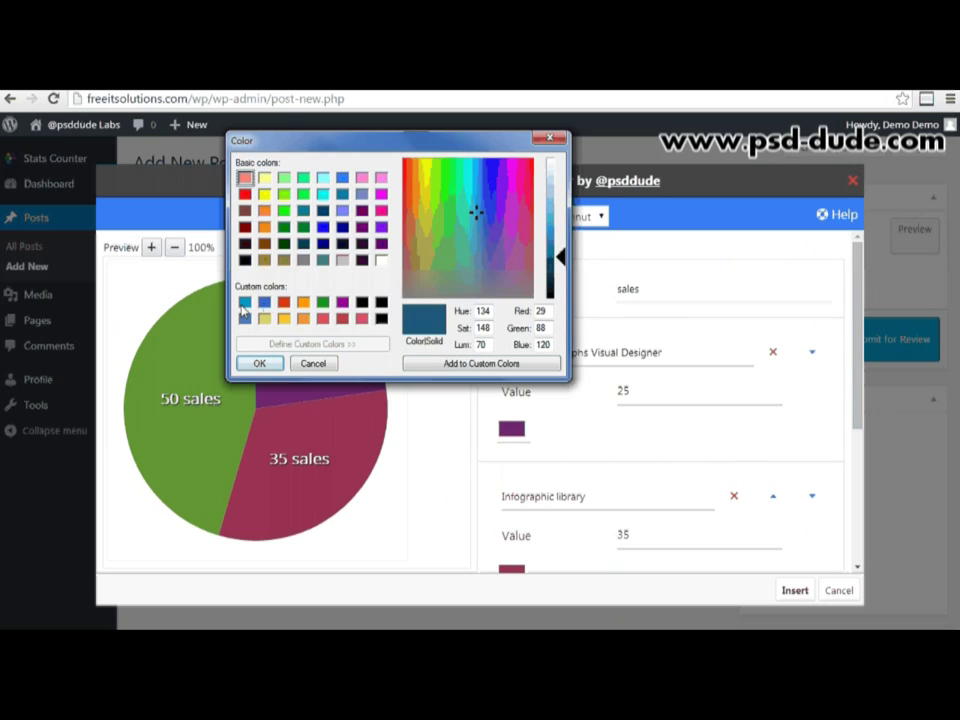
left_click(244, 302)
left_click(259, 364)
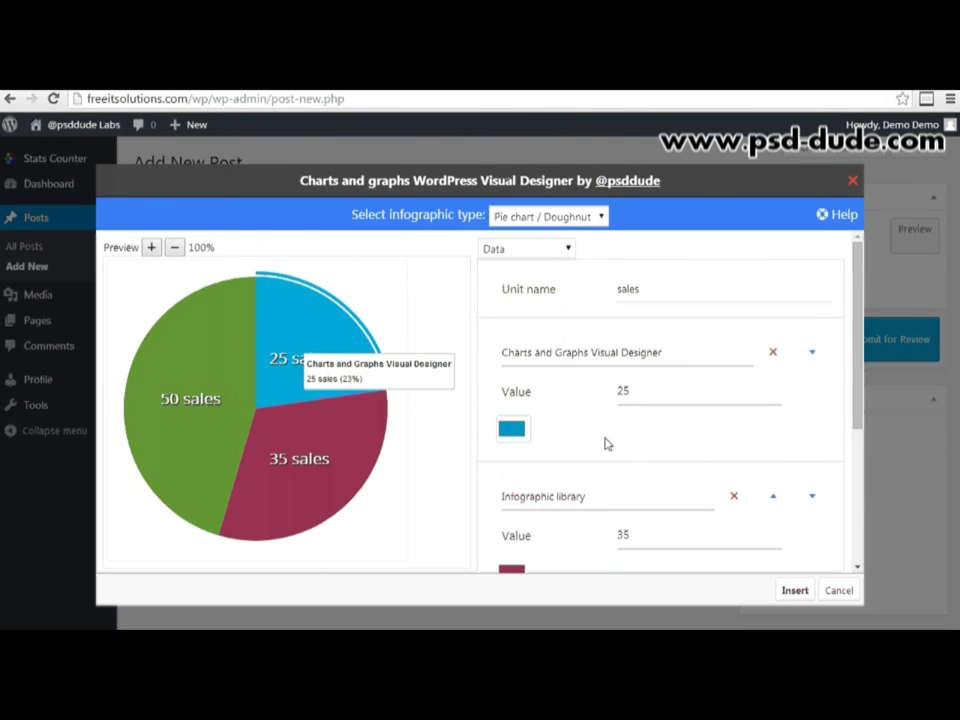
- Change the color of the Infographic library slice to the blue custom color (RGB 50, 101, 203)
scroll(560, 470, "down", 1)
left_click(511, 497)
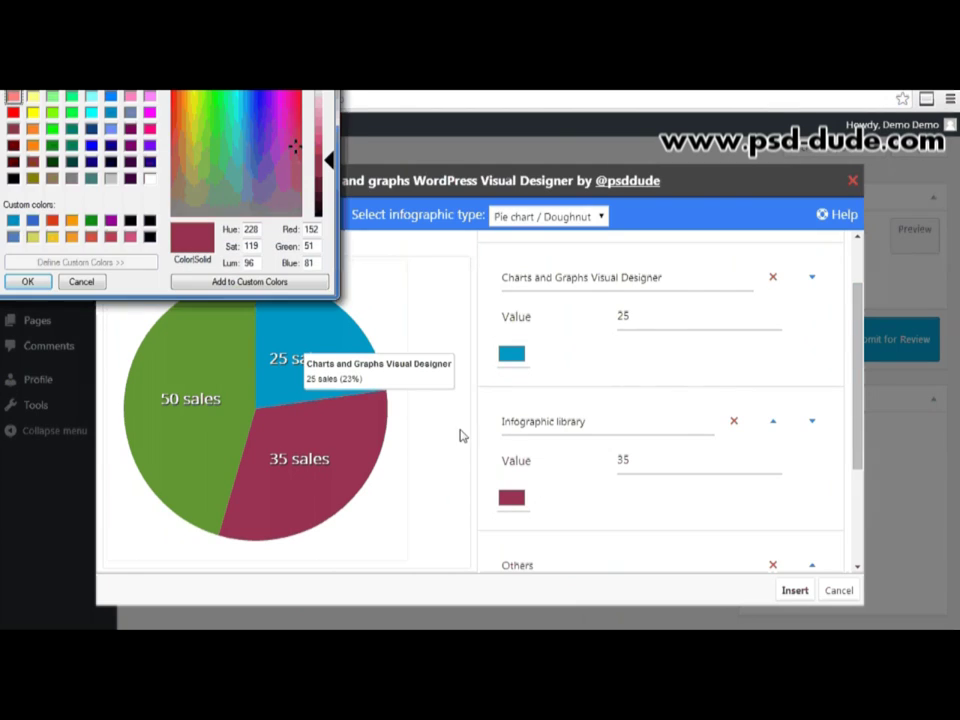
left_click(33, 220)
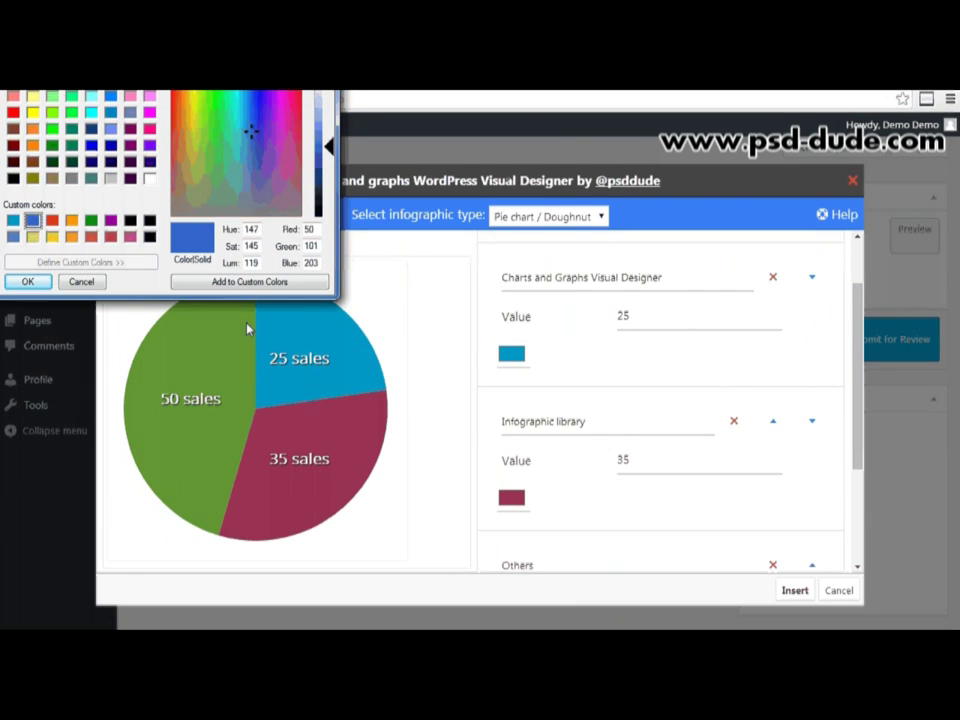
left_click_drag(80, 58, 228, 165)
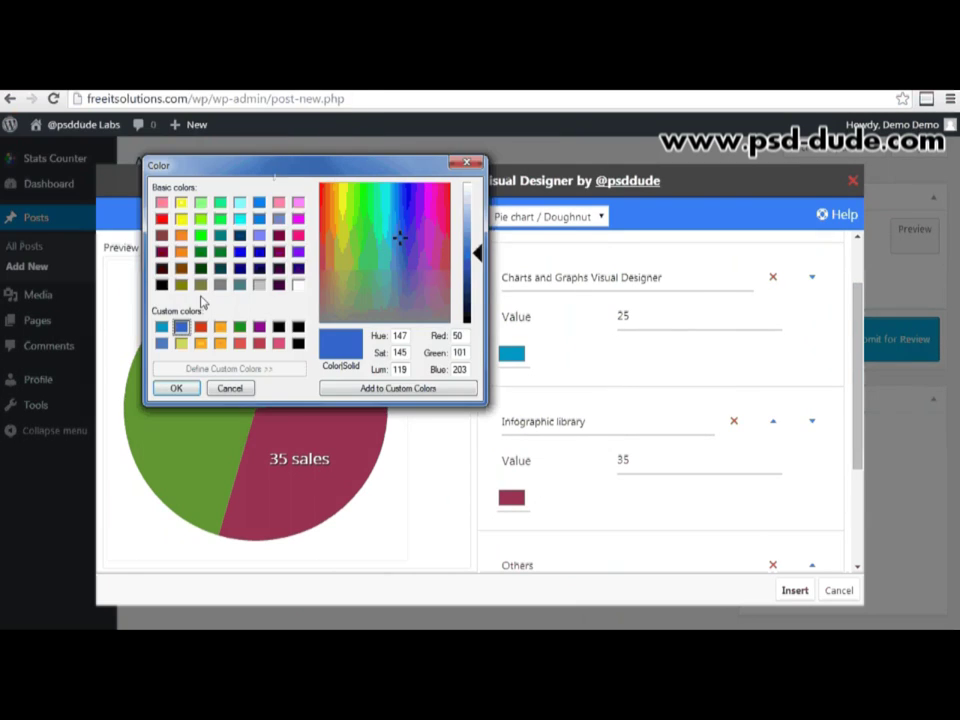
left_click(186, 386)
- Change the color of the Others slice to the orange-red custom color
scroll(600, 500, "down", 2)
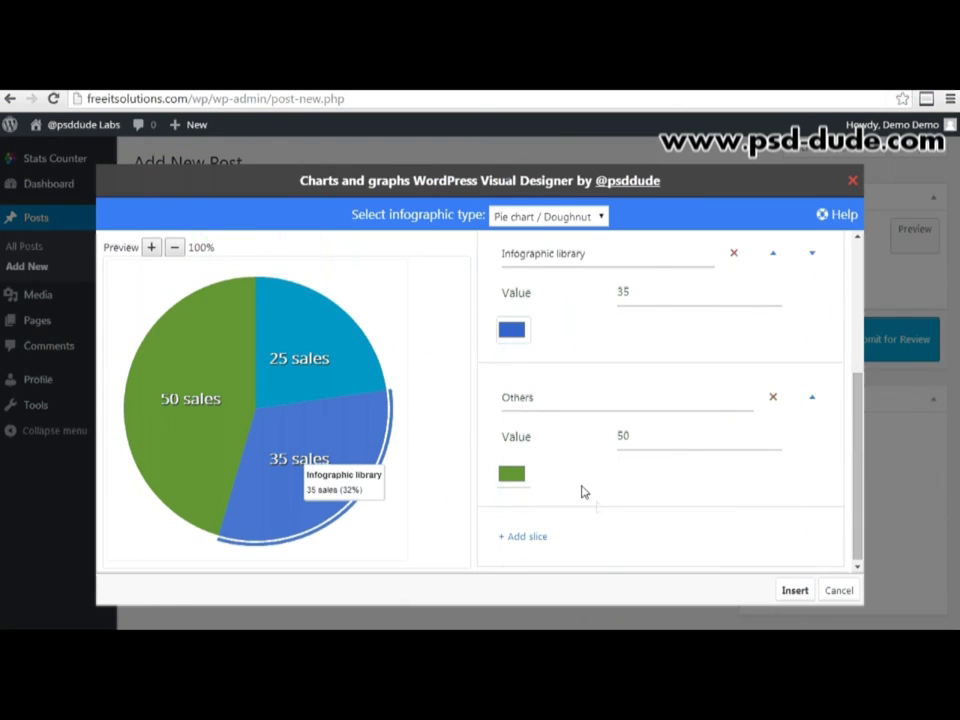
left_click(512, 474)
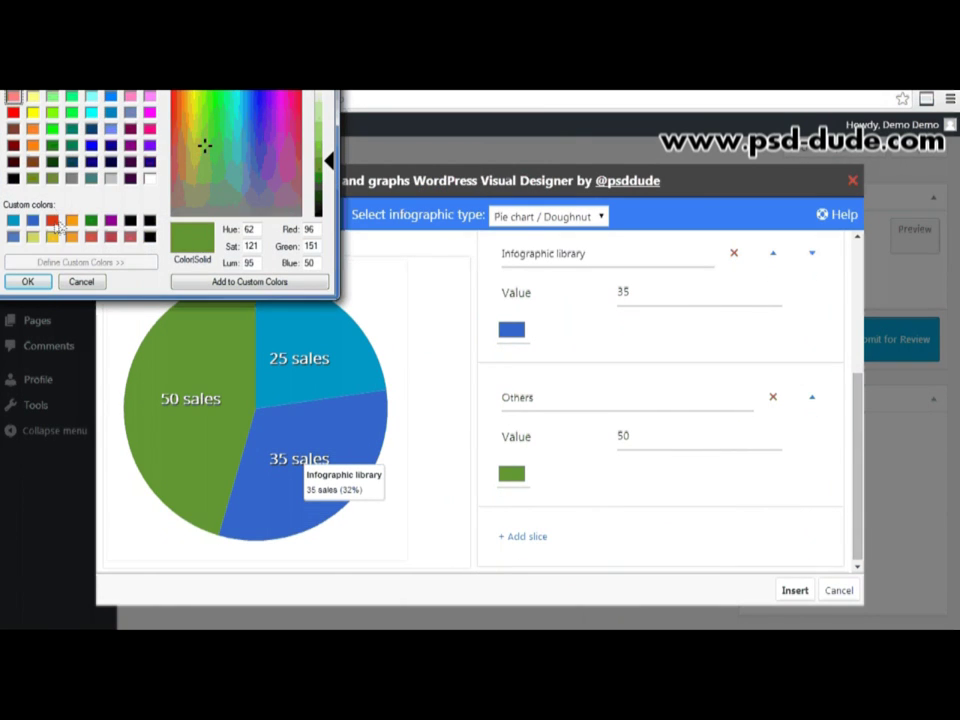
left_click(52, 220)
left_click(28, 281)
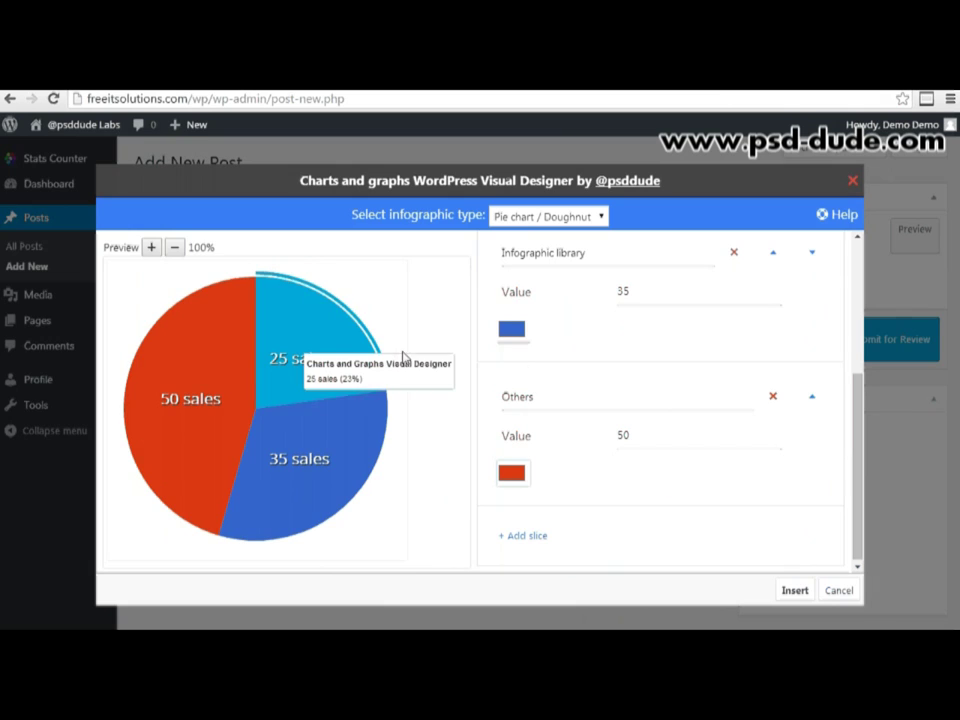
- Insert the finished pie chart into the post and open a preview of the post
left_click(792, 591)
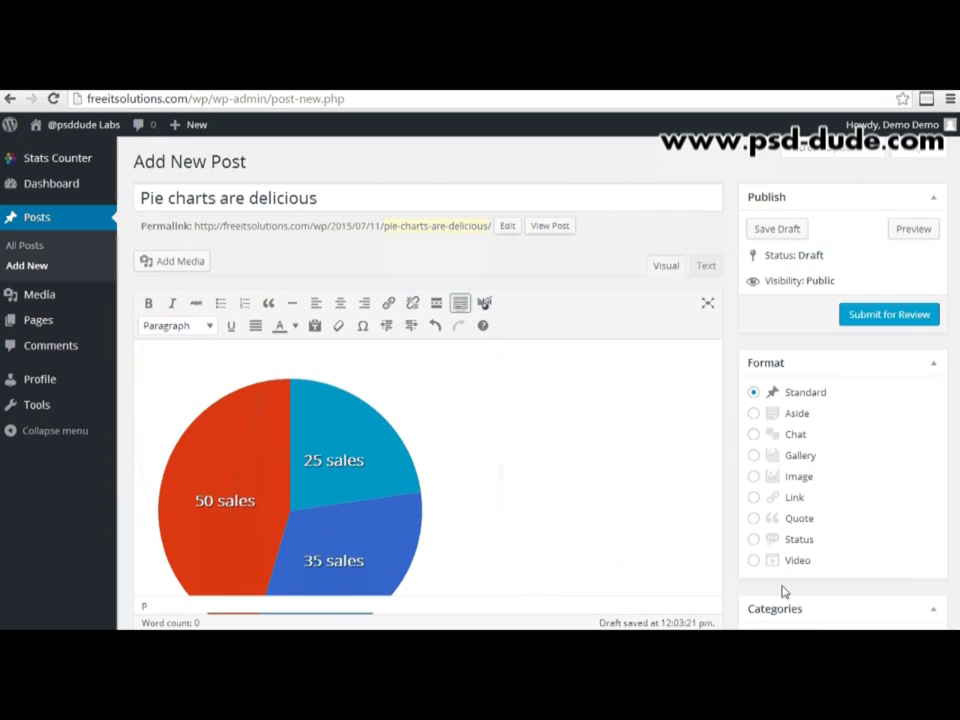
scroll(627, 483, "down", 1)
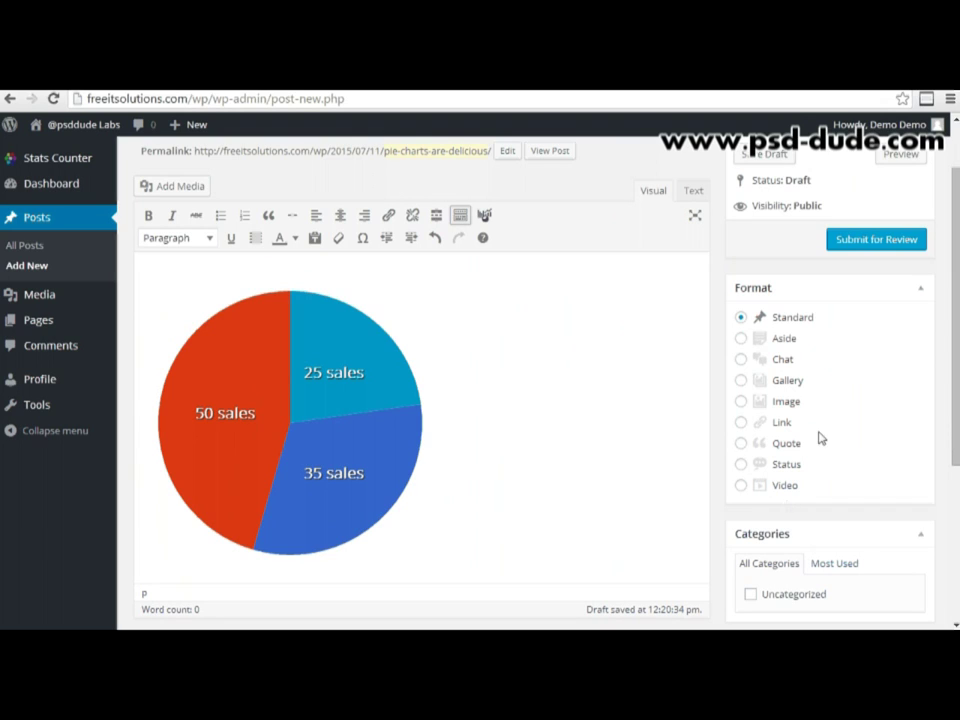
left_click(895, 156)
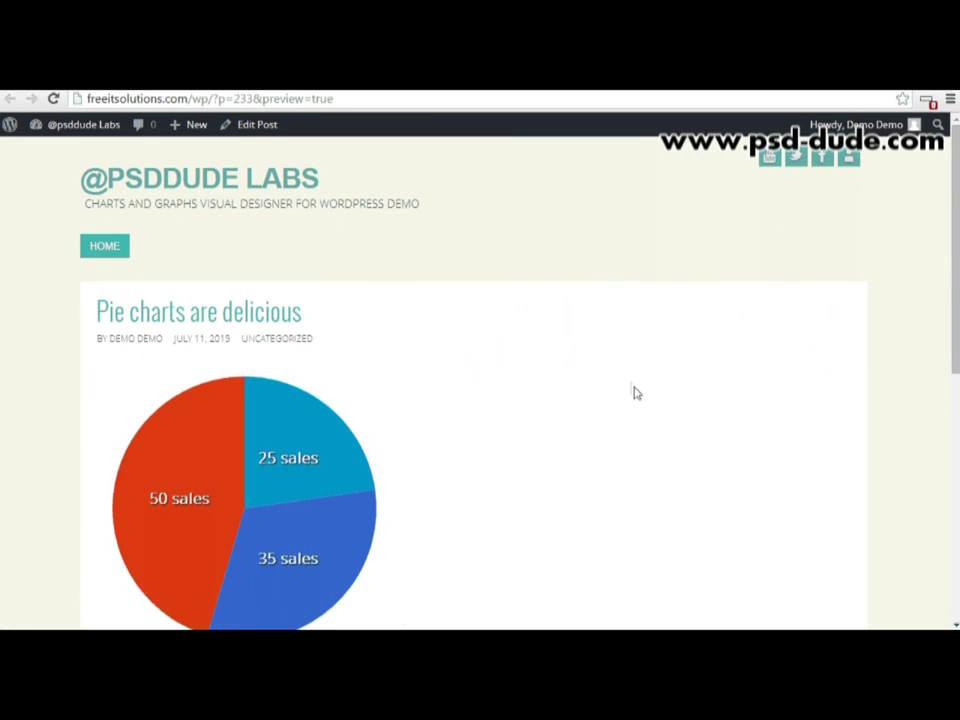
- Look over the pie chart in the post preview, check the tooltips of its slices and return to the post editor
scroll(640, 392, "down", 3)
scroll(644, 390, "up", 3)
scroll(57, 378, "down", 3)
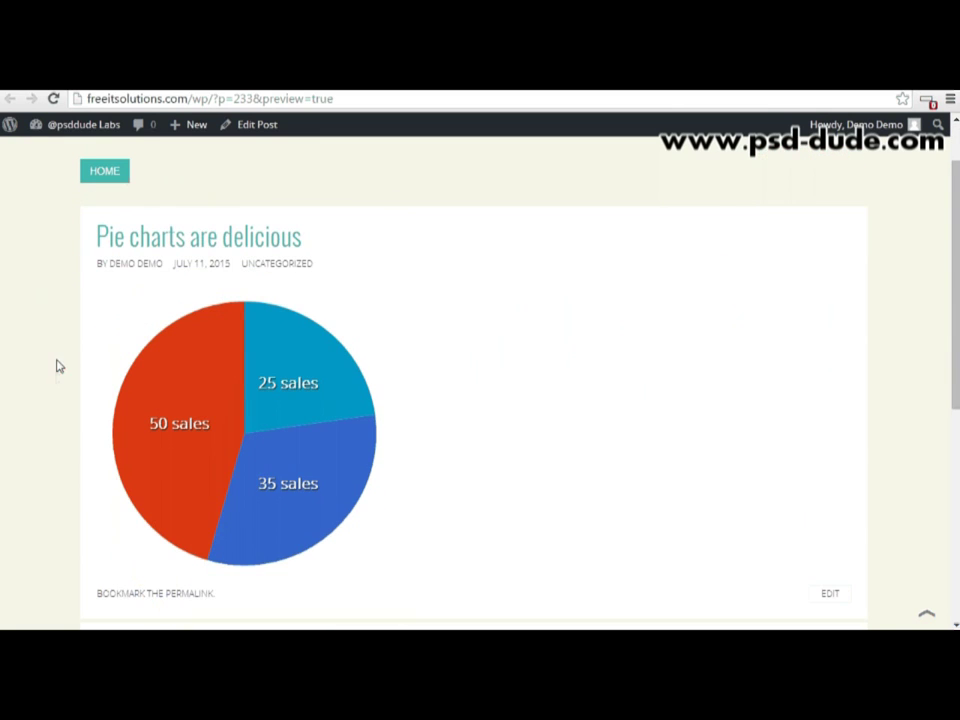
mouse_move(313, 482)
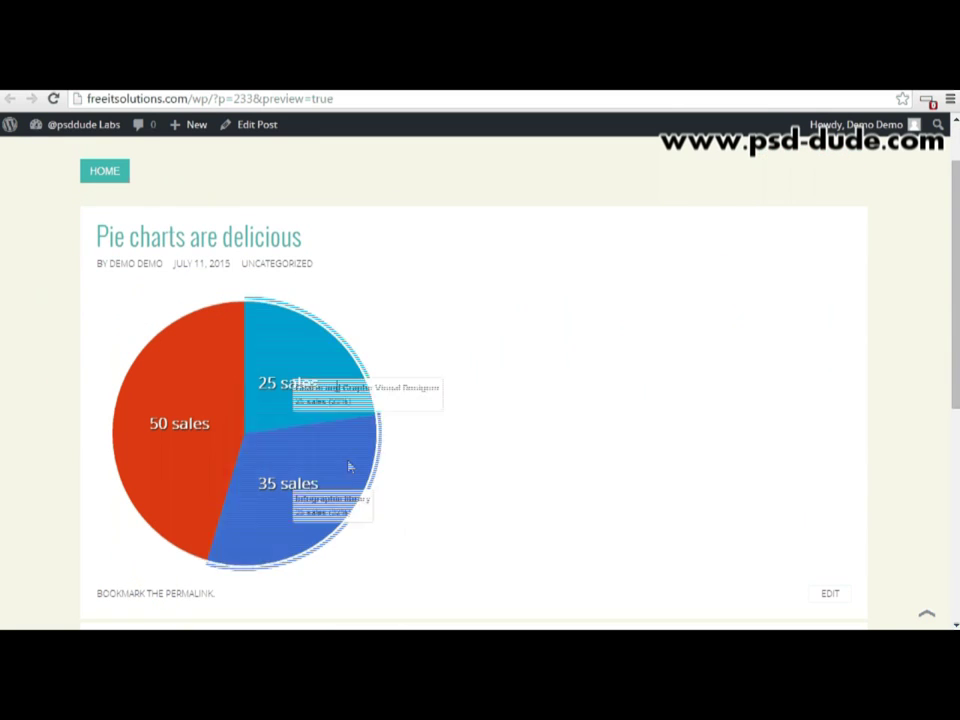
mouse_move(203, 381)
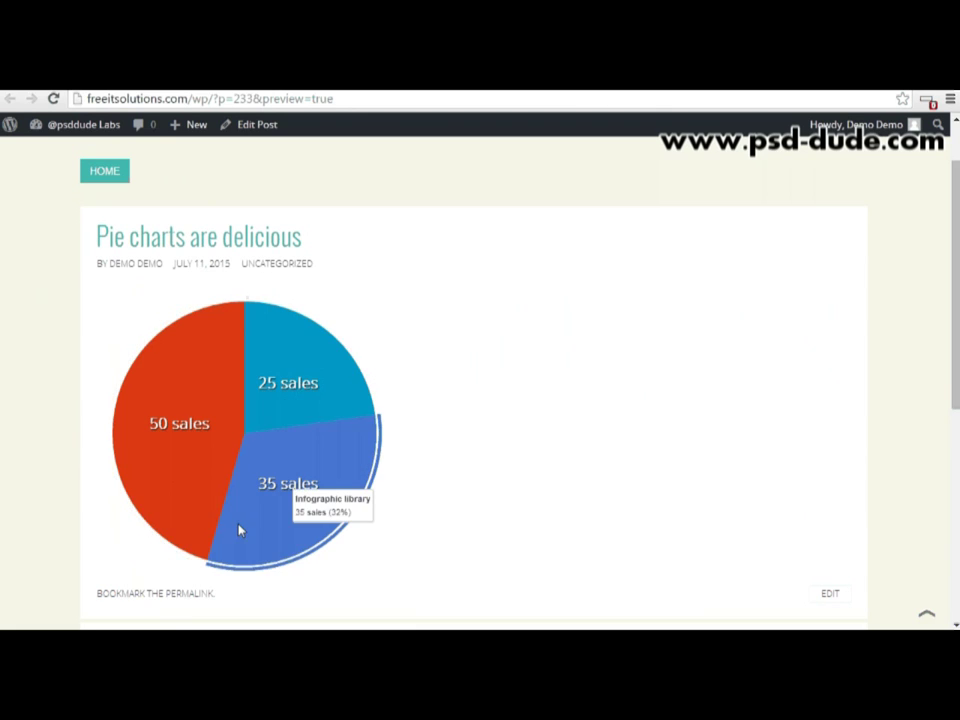
mouse_move(268, 376)
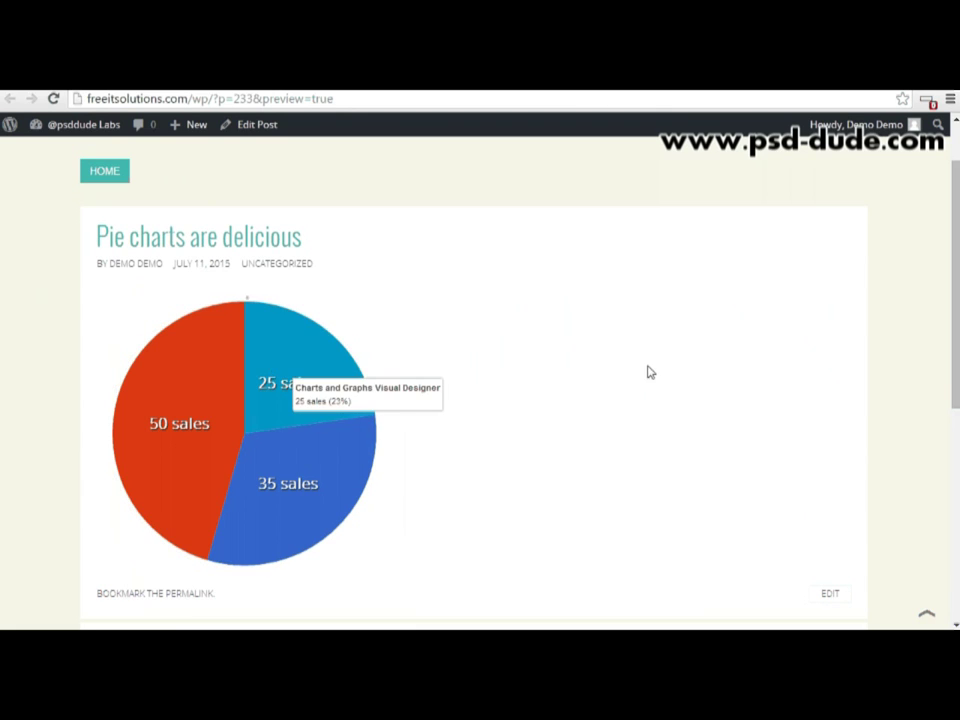
left_click(379, 91)
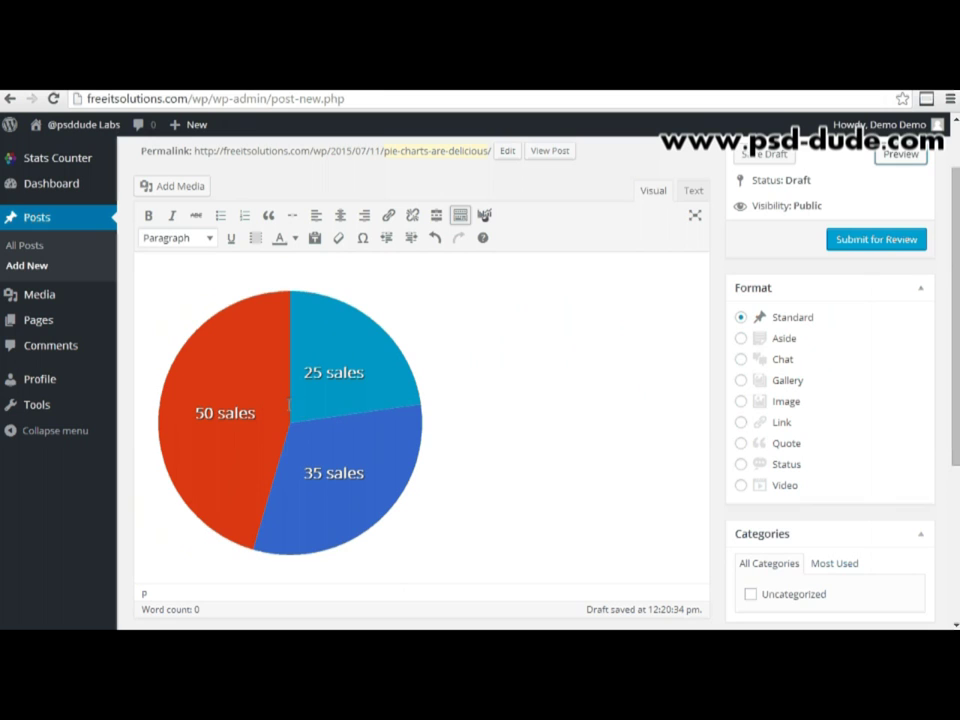
- Reopen the post's pie chart in the visual designer, switch its type to Doughnut and insert the updated chart
left_click(289, 404)
left_click(327, 268)
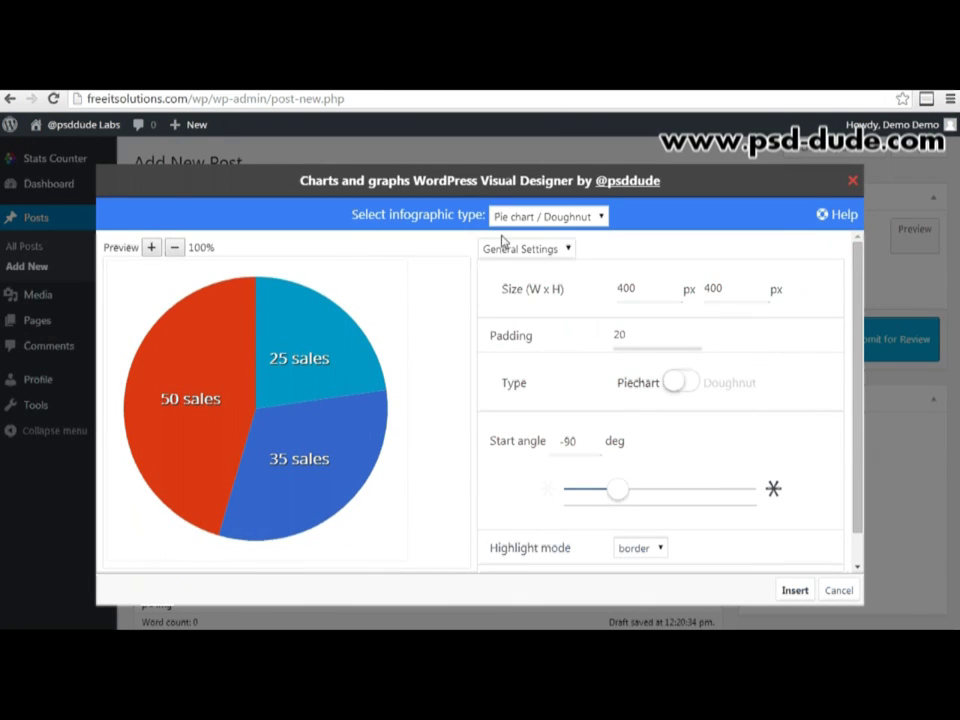
left_click(677, 385)
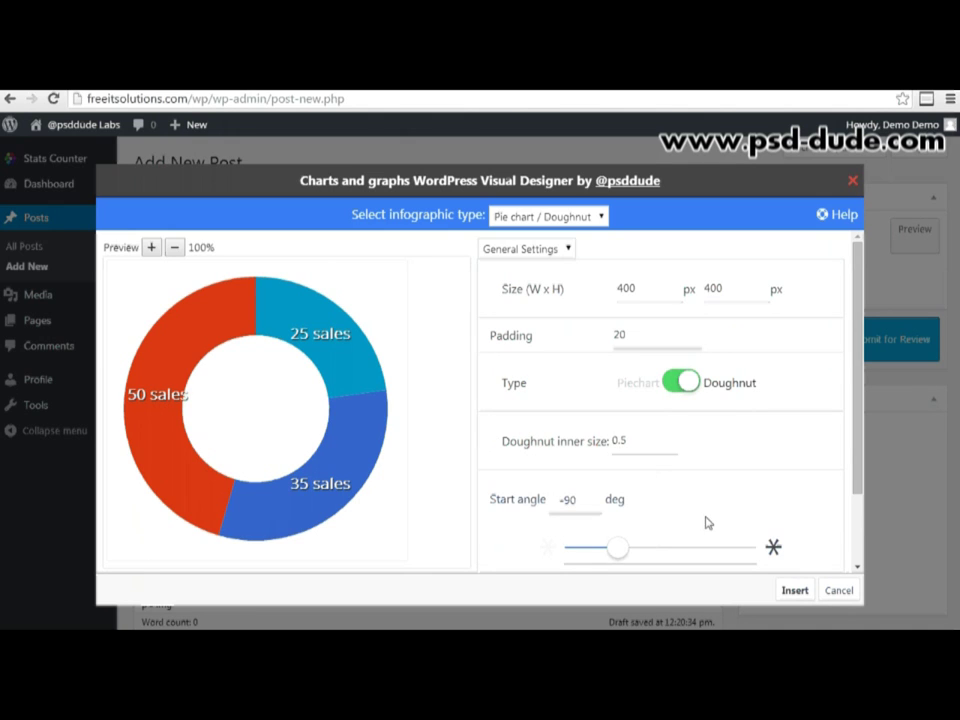
left_click(795, 591)
- Preview the post, check the doughnut chart and its slice tooltips, and return to the post editor
left_click(909, 230)
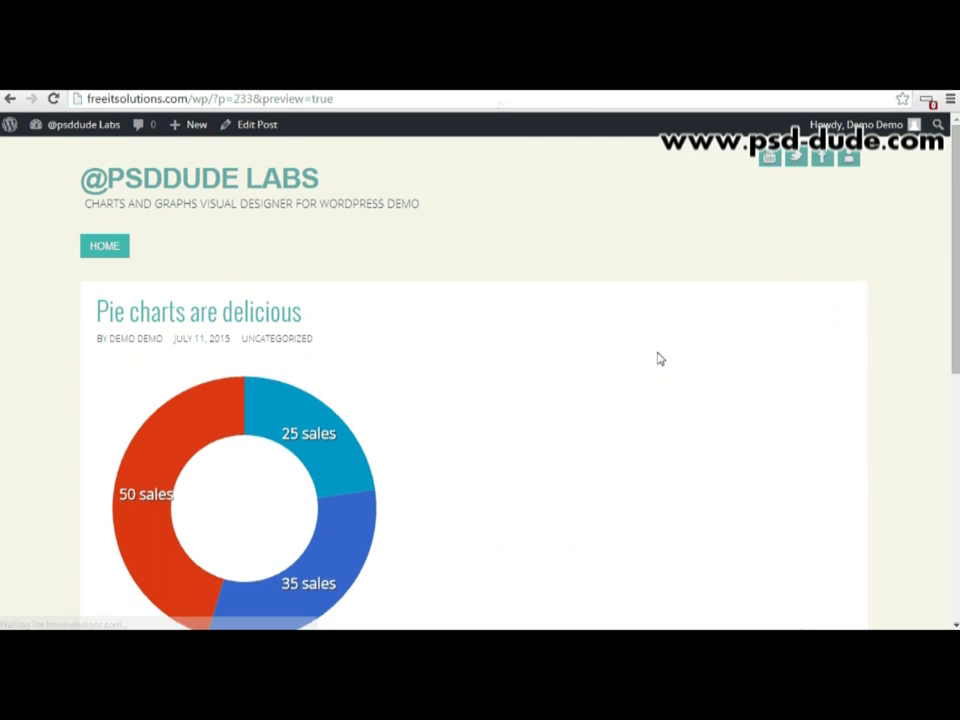
scroll(658, 358, "down", 3)
mouse_move(374, 366)
mouse_move(339, 311)
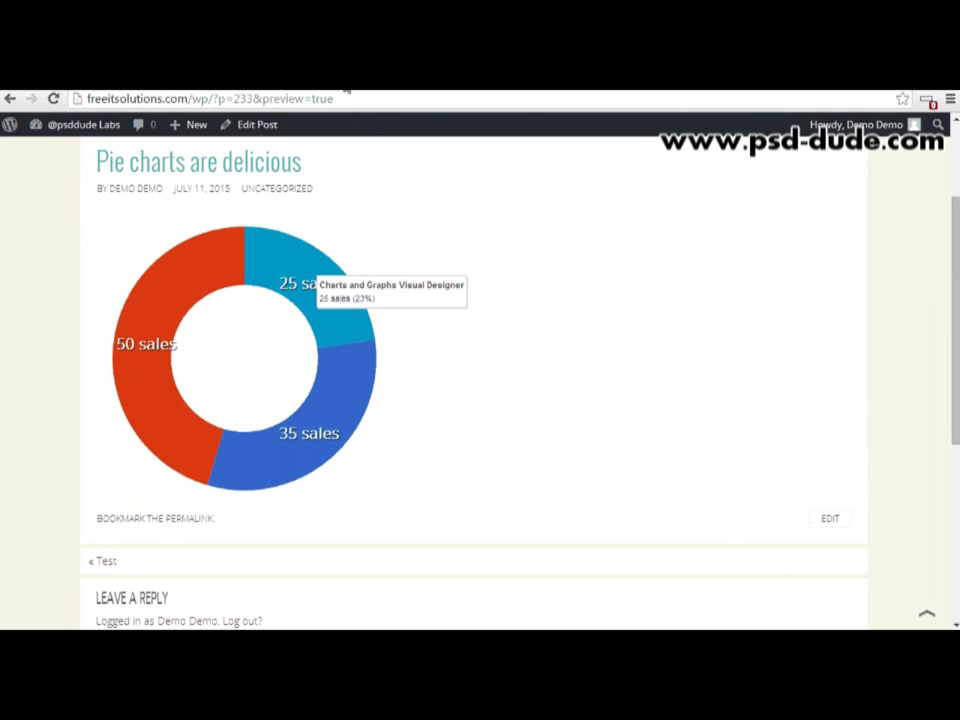
left_click(346, 88)
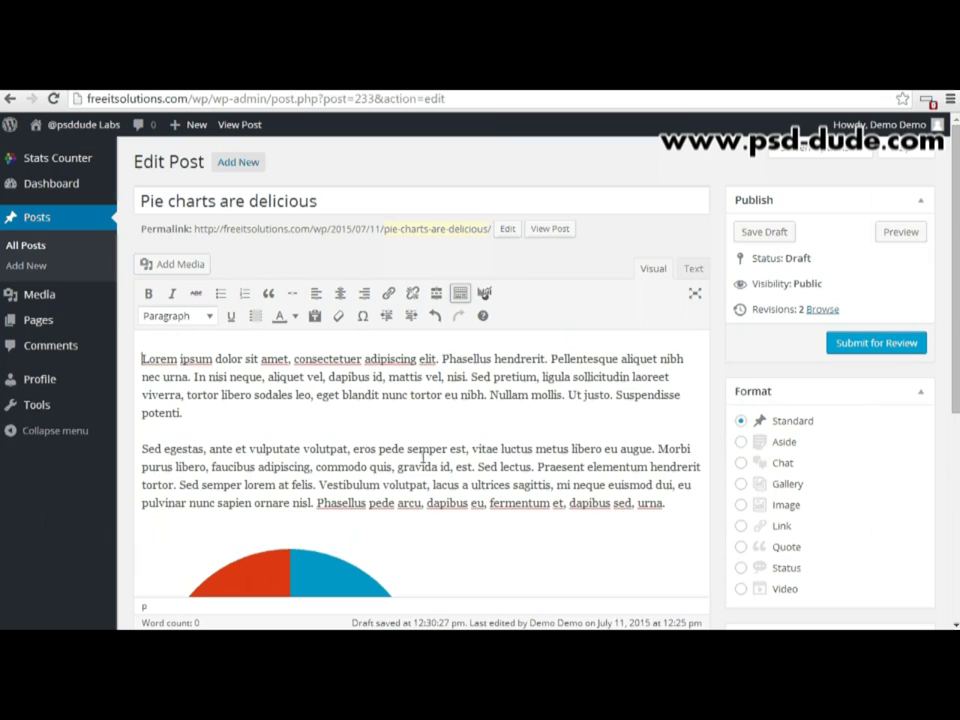
- Add the line "Chart title" above the Lorem ipsum text and format it as Heading 2
key("Return")
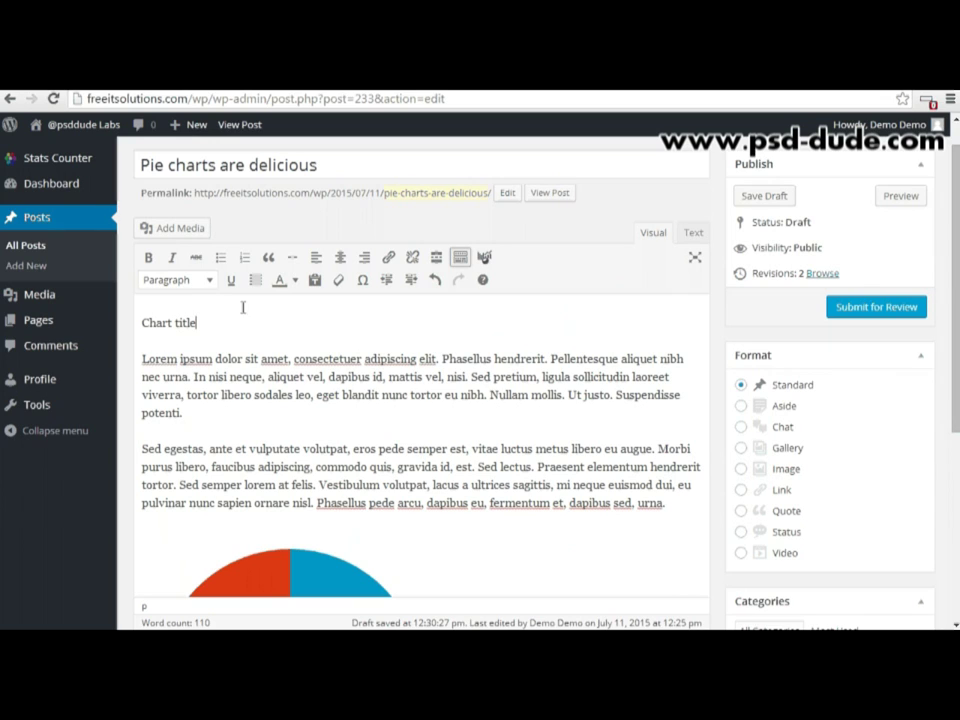
left_click(206, 283)
left_click(197, 371)
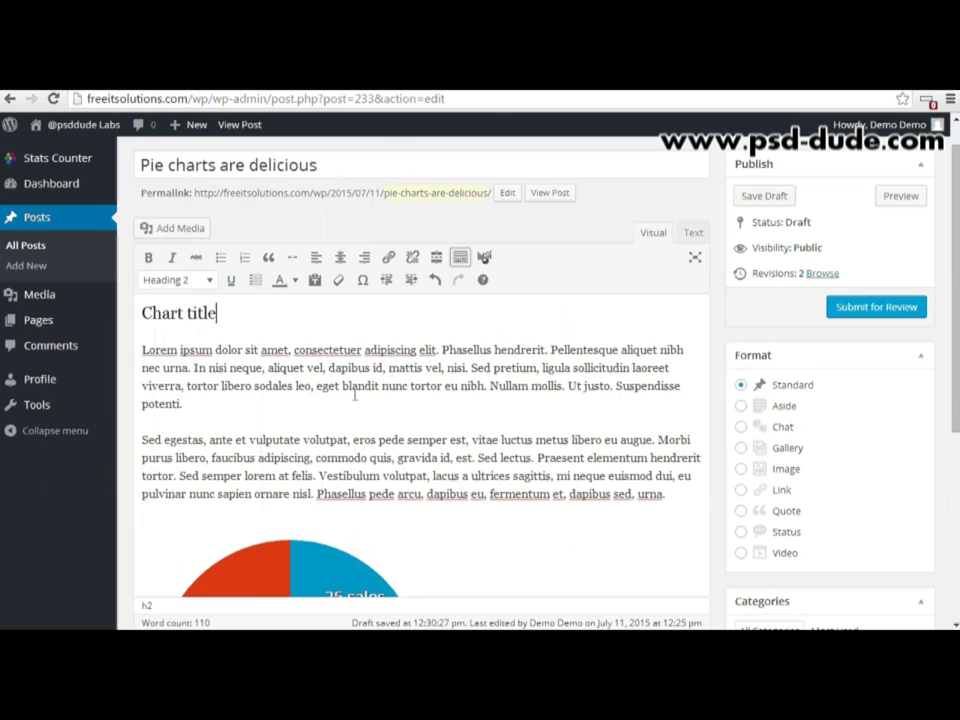
- Align the doughnut chart to the right in the post
left_click(497, 508)
scroll(500, 507, "down", 1)
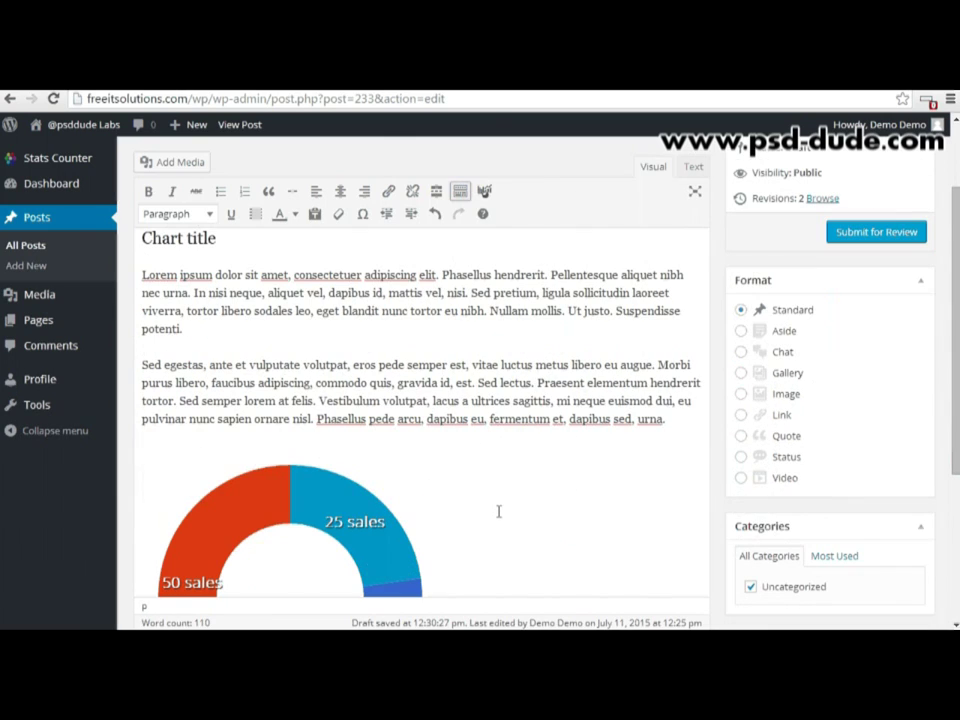
left_click(329, 508)
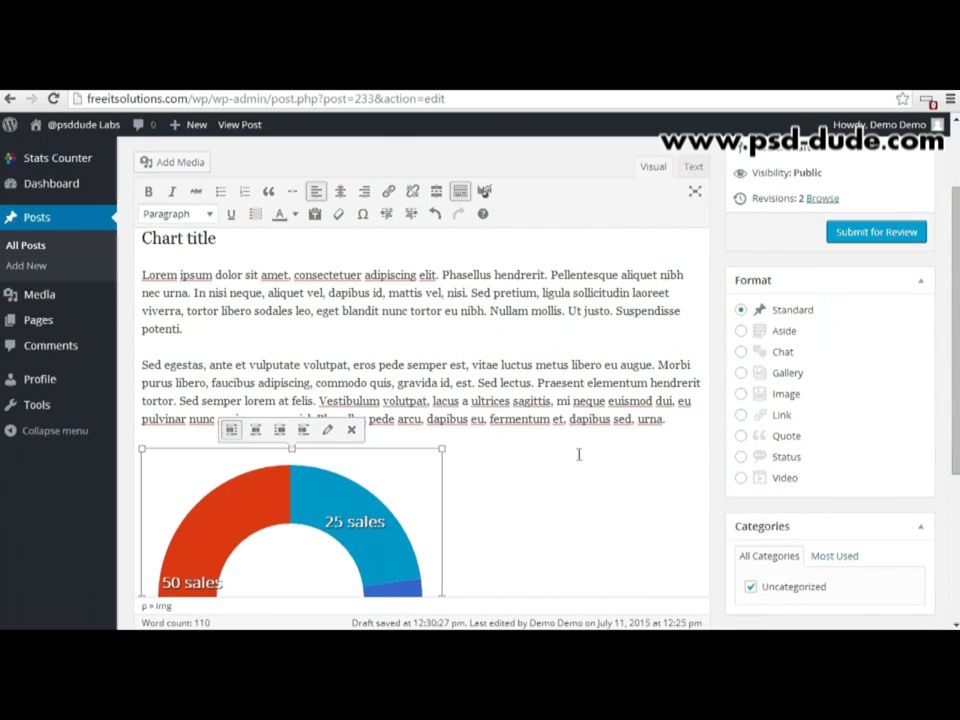
left_click(281, 431)
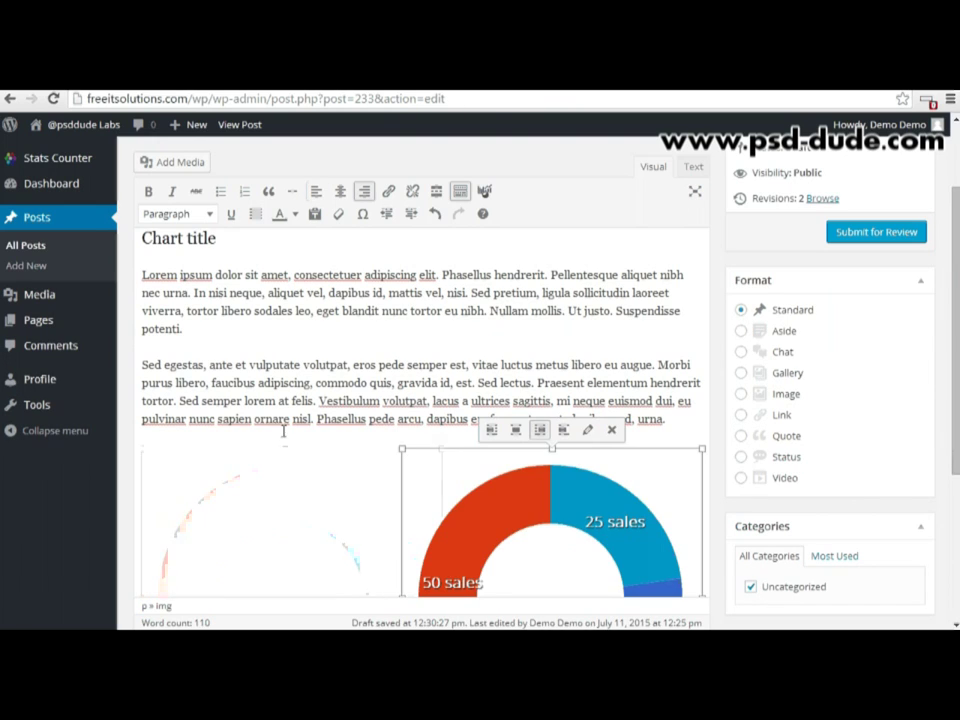
left_click(657, 416)
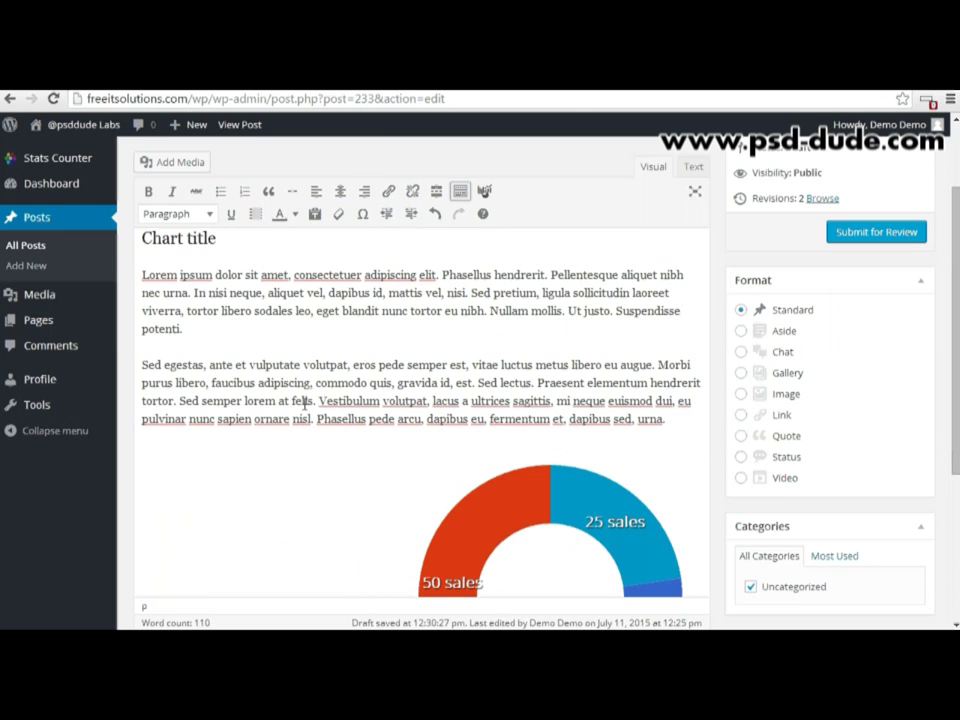
- Move the doughnut chart up to the second paragraph so that the "Sed egestas" text wraps beside it
left_click_drag(519, 504, 567, 357)
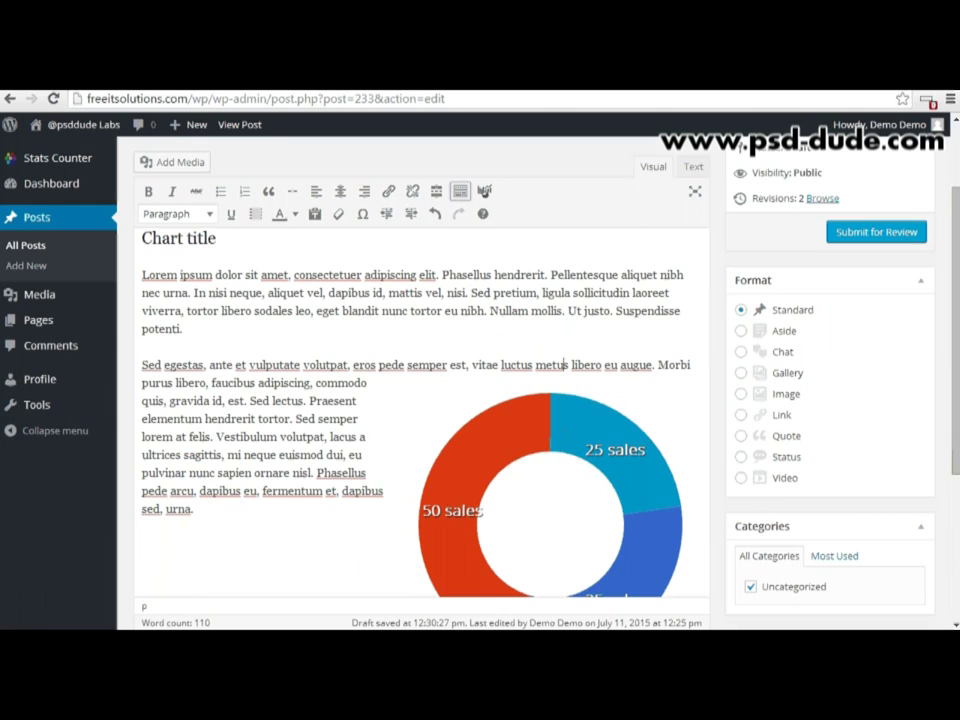
left_click_drag(536, 432, 580, 345)
left_click(369, 529)
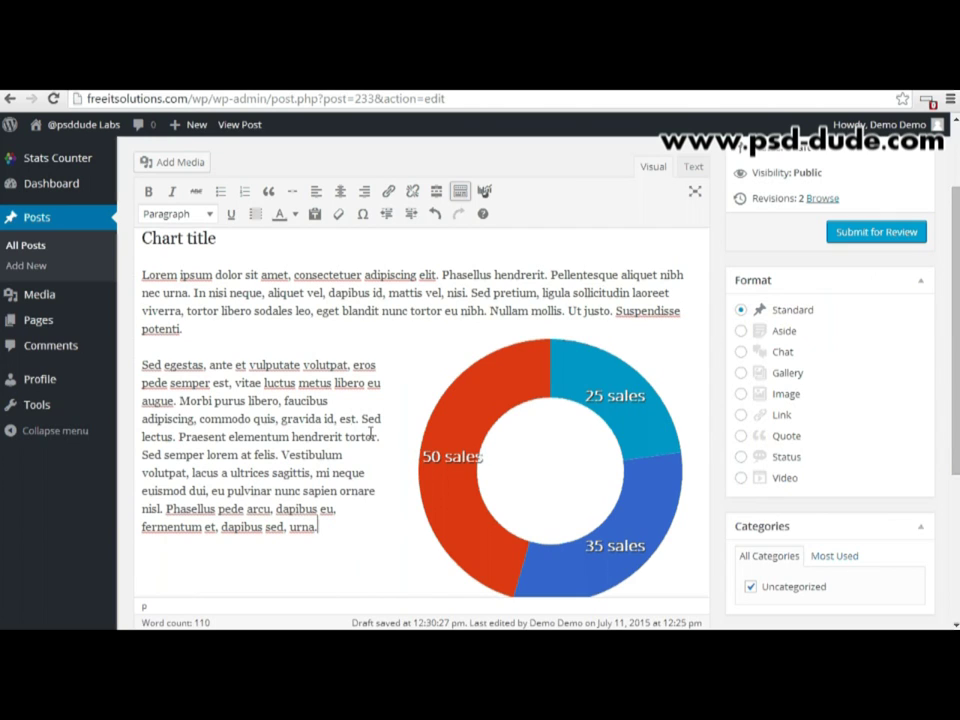
- Preview the post to check how the text wraps around the right-aligned chart, and close the preview
scroll(383, 425, "up", 1)
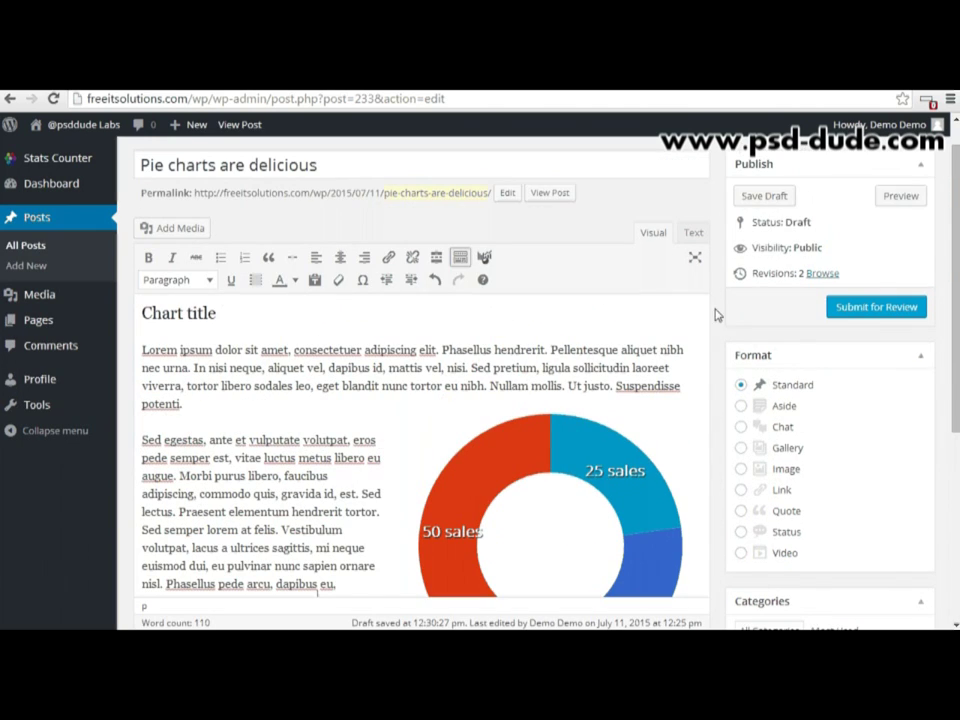
left_click(913, 196)
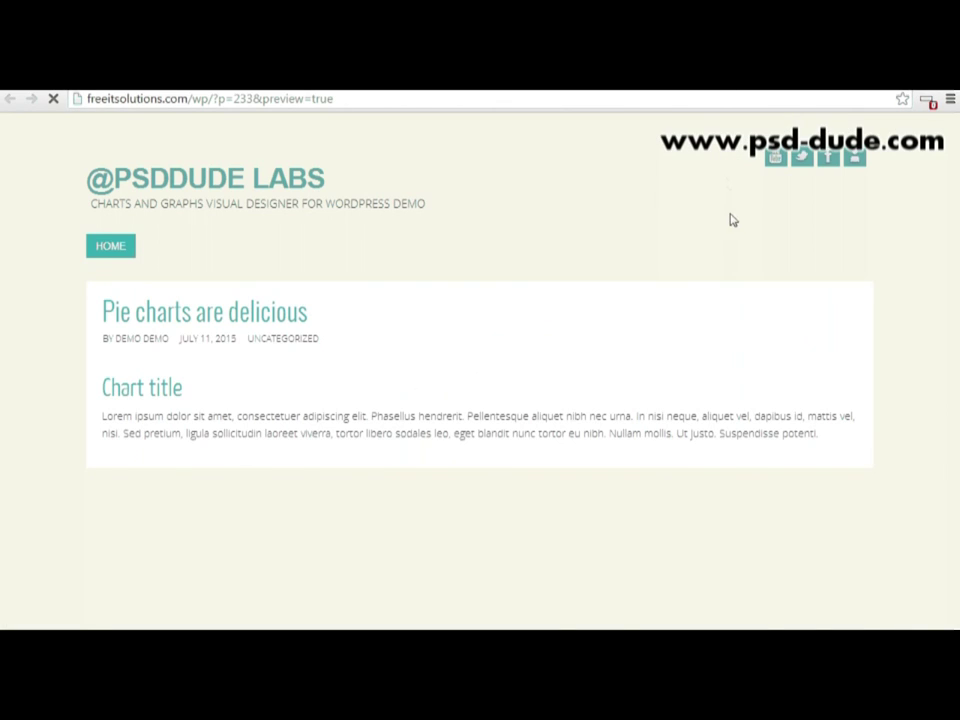
scroll(850, 388, "down", 1)
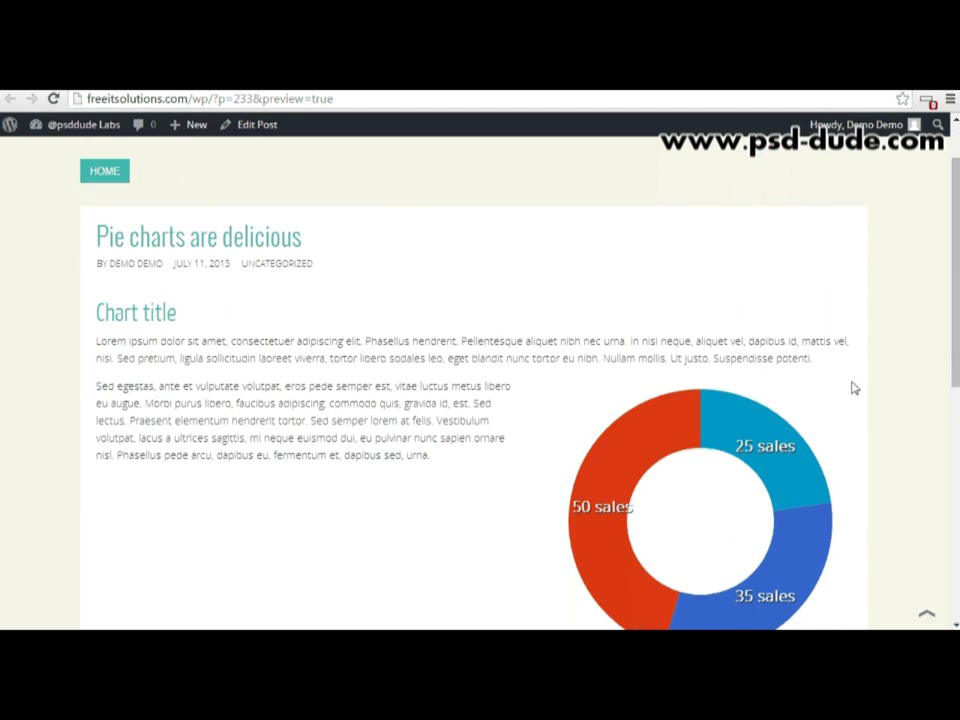
scroll(853, 388, "down", 1)
mouse_move(800, 400)
key("ctrl+w")
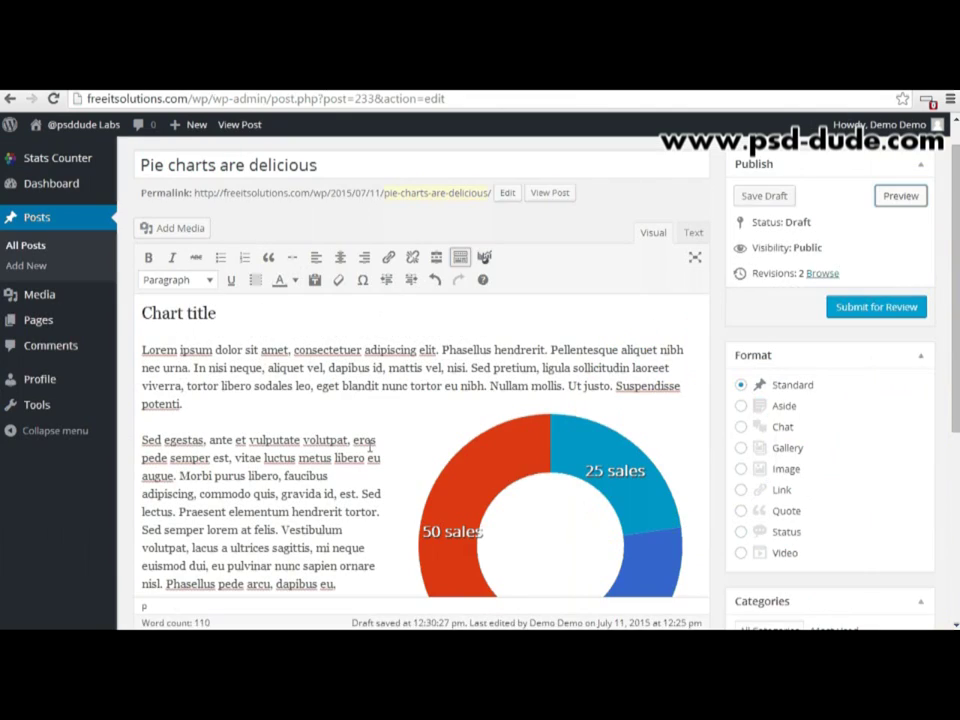
- Add two more Lorem ipsum paragraphs below the existing text, check the layout in the post preview and return to the editor
scroll(360, 455, "down", 3)
type("Lorem ipsum dolor sit amet, consectetuer adipiscing elit. Phasellus hendrerit. Pellentesque aliquet nibh nec urna. In nisi neque, aliquet vel, dapibus id, mattis vel, nisi. Sed pretium, ligula sollicitudin laoreet viverra, tortor libero sodales leo, eget blandit nunc tortor eu nibh. Nullam mollis. Ut justo. Suspendisse potenti.  Sed egestas, ante et vulputate volutpat, eros pede semper est, vitae luctus metus libero eu augue. Morbi purus libero, faucibus adipiscing, commodo quis, gravida id, est. Sed lectus. Praesent elementum hendrerit tortor. Sed semper lorem at felis. Vestibulum volutpat, lacus a ultrices sagittis, mi neque euismod dui, eu pulvinar nunc sapien ornare nisl. Phasellus pede arcu, dapibus eu, fermentum et, dapibus sed, urna.")
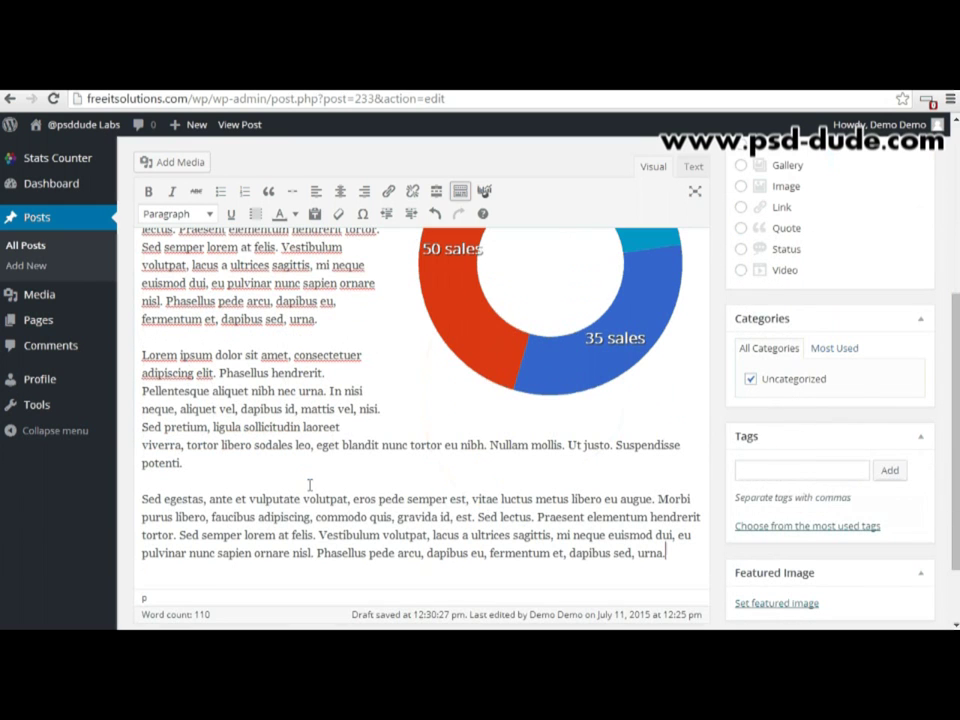
scroll(808, 377, "up", 5)
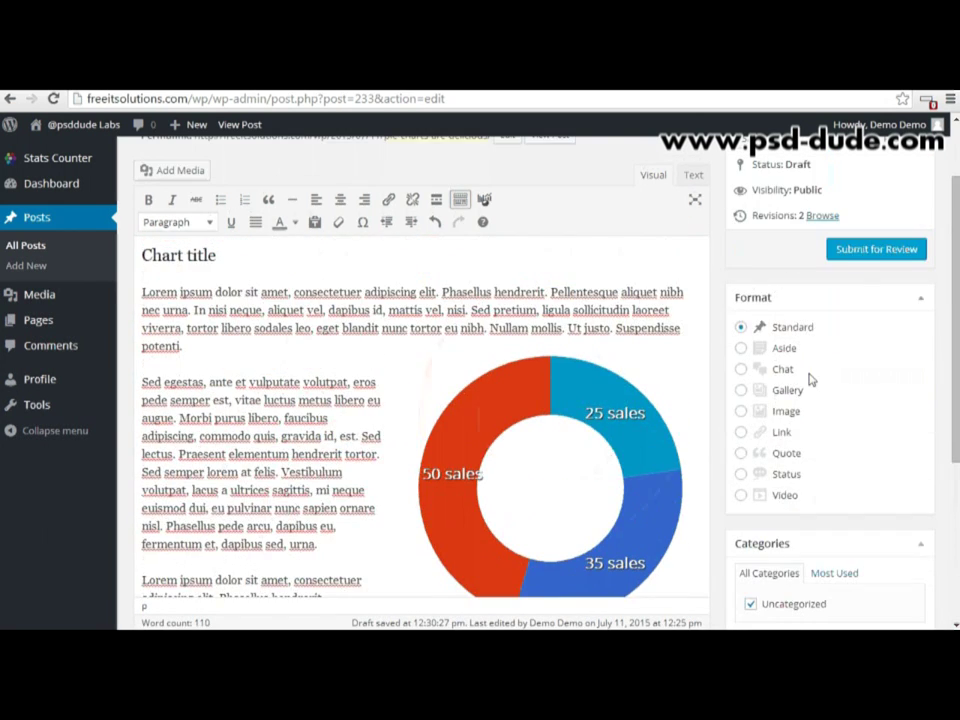
left_click(900, 213)
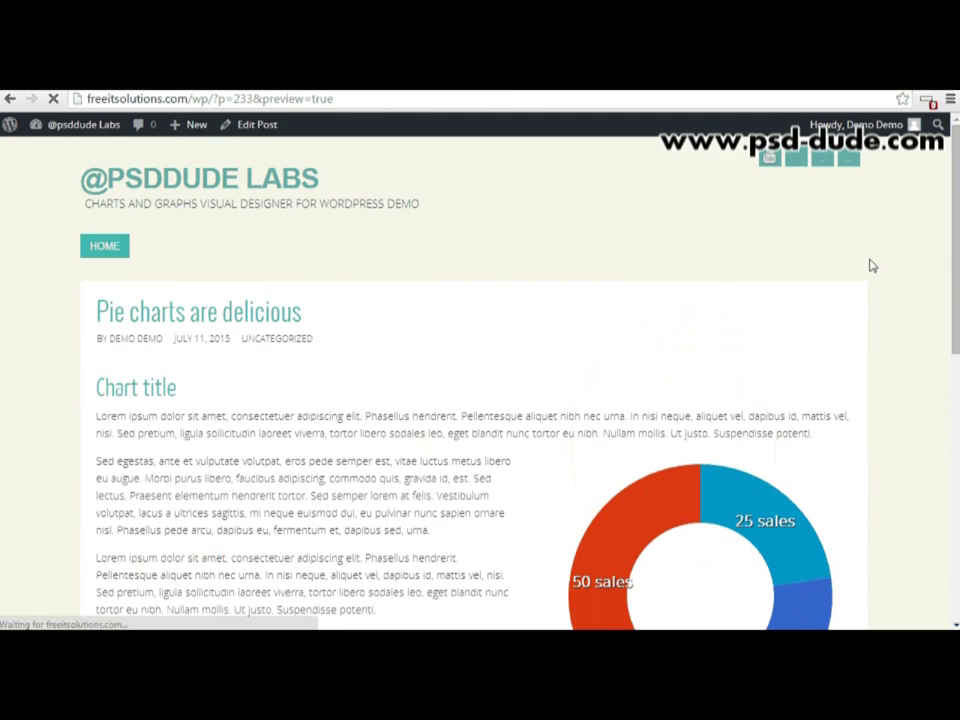
scroll(842, 381, "down", 3)
scroll(842, 381, "up", 3)
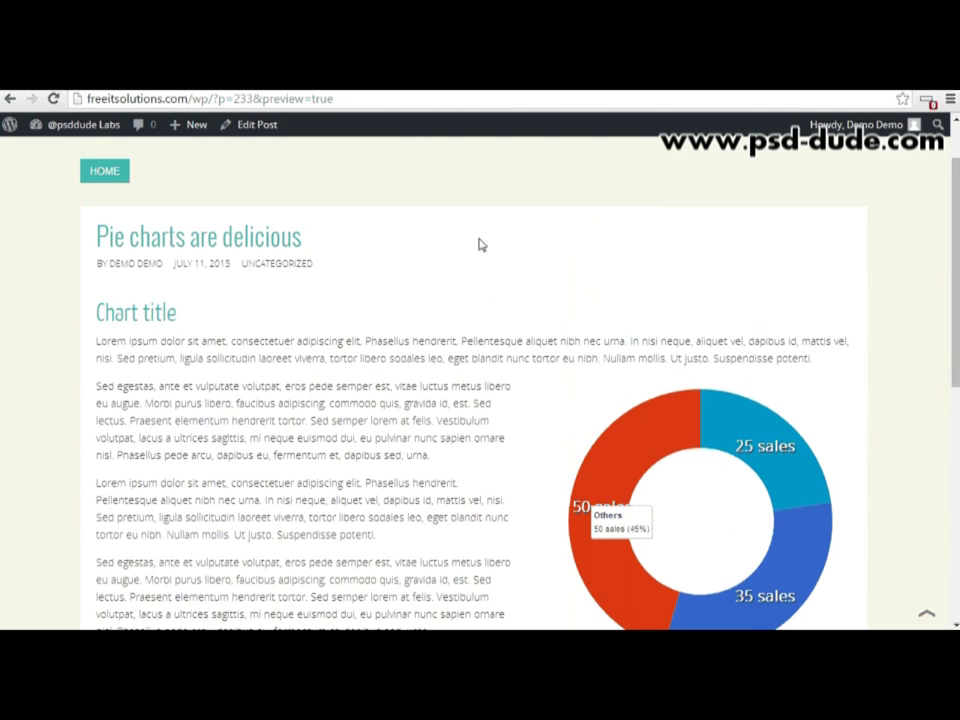
left_click(375, 90)
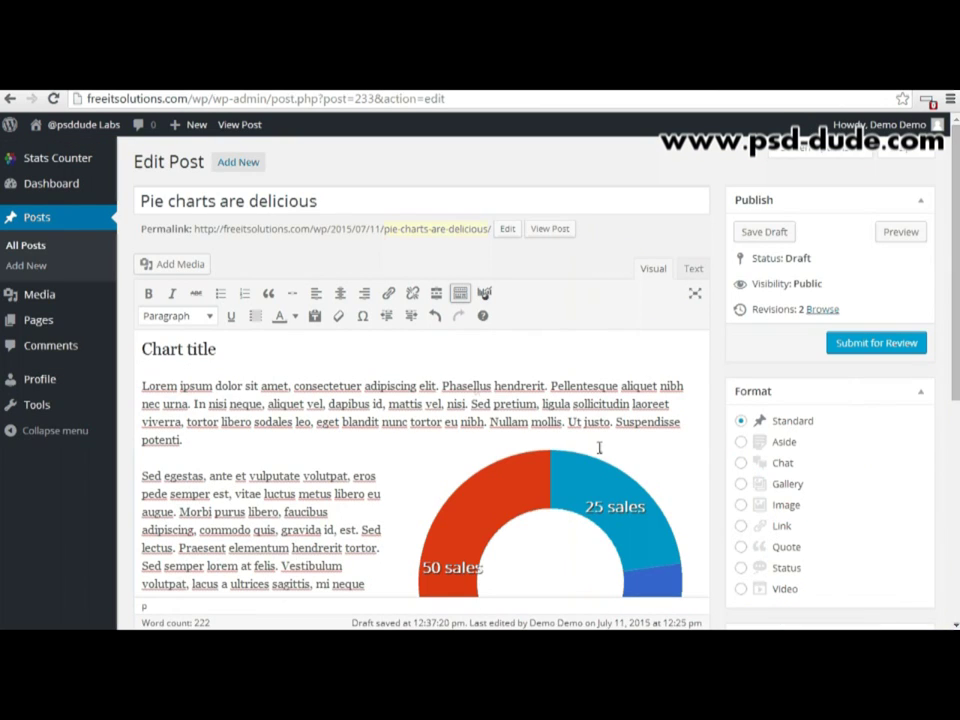
- Add a "Pie chart title" heading with four Lorem ipsum paragraphs at the end of the post
scroll(604, 410, "down", 3)
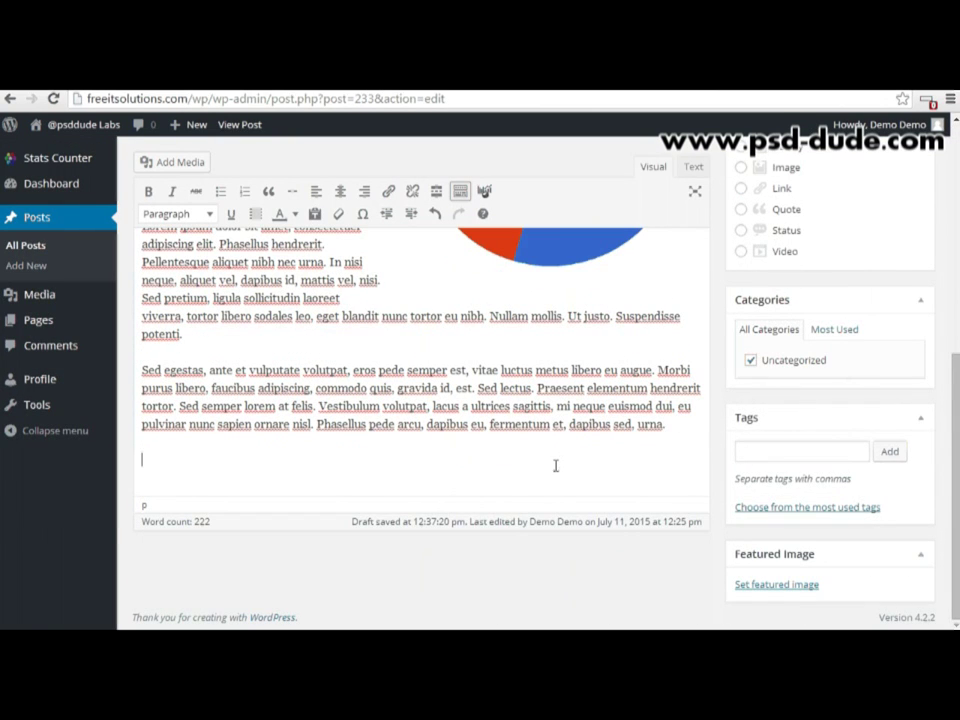
type("Lorem ipsum dolor sit amet, consectetuer adipiscing elit. Phasellus hendrerit. Pellentesque aliquet nibh nec urna. In nisi neque, aliquet vel, dapibus id, mattis vel, nisi. Sed pretium, ligula sollicitudin laoreet viverra, tortor libero sodales leo, eget blandit nunc tortor eu nibh. Nullam mollis. Ut justo. Suspendisse potenti.  Sed egestas, ante et vulputate volutpat, eros pede semper est, vitae luctus metus libero eu augue. Morbi purus libero, faucibus adipiscing, commodo quis, gravida id, est. Sed lectus. Praesent elementum hendrerit tortor. Sed semper lorem at felis. Vestibulum volutpat, lacus a ultrices sagittis, mi neque euismod dui, eu pulvinar nunc sapien ornare nisl. Phasellus pede arcu, dapibus eu, fermentum et, dapibus sed, urna.")
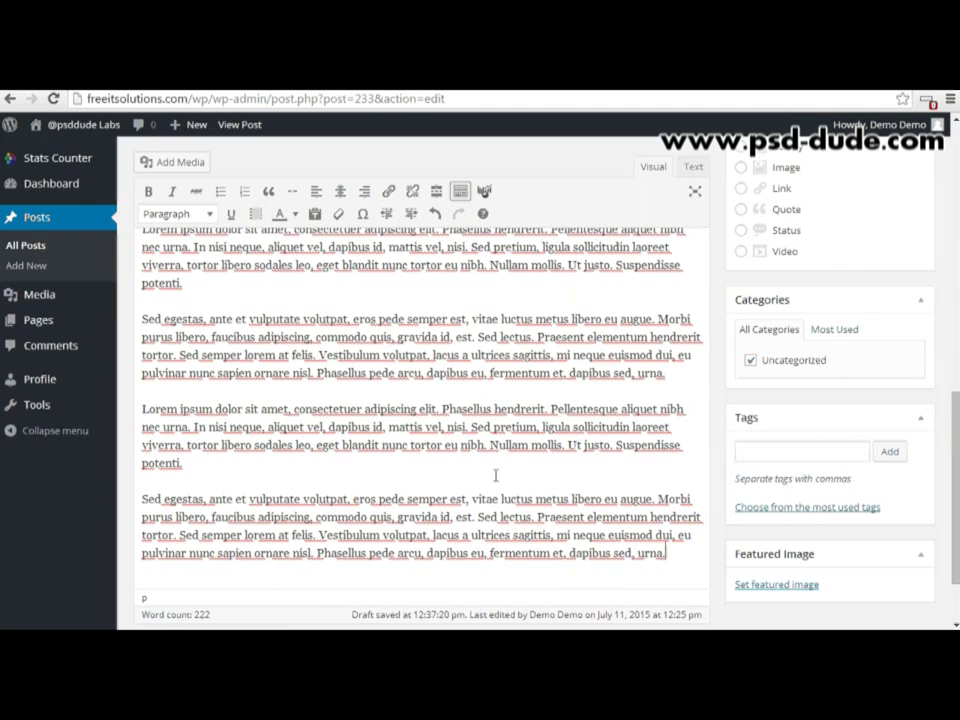
scroll(514, 484, "up", 1)
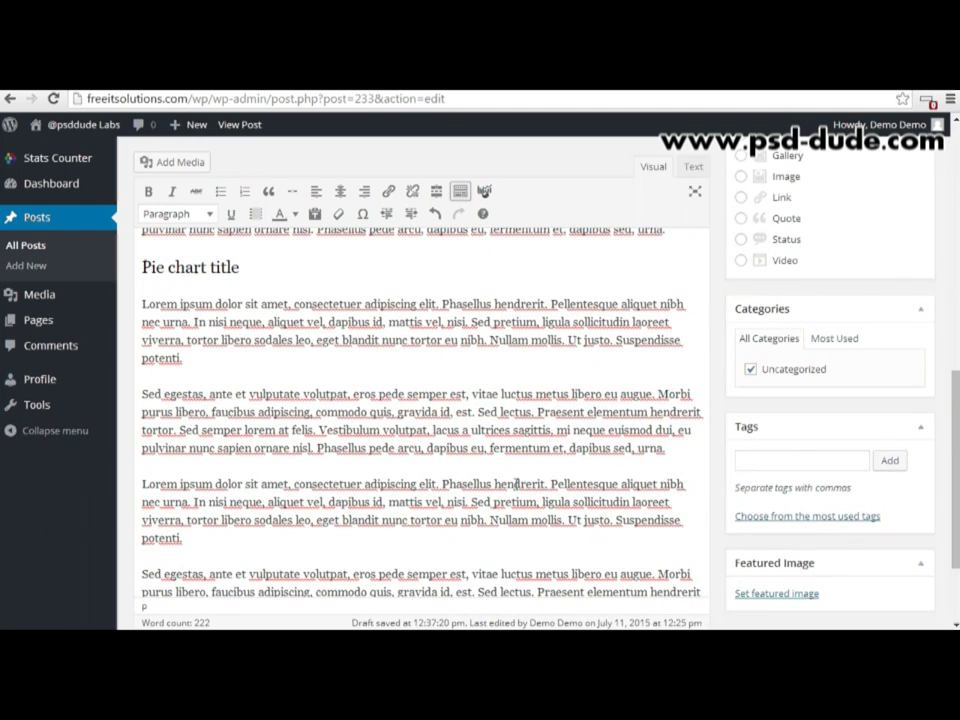
- Start a new chart before the second paragraph under "Pie chart title" and set its type to Piechart
left_click(142, 394)
left_click(485, 191)
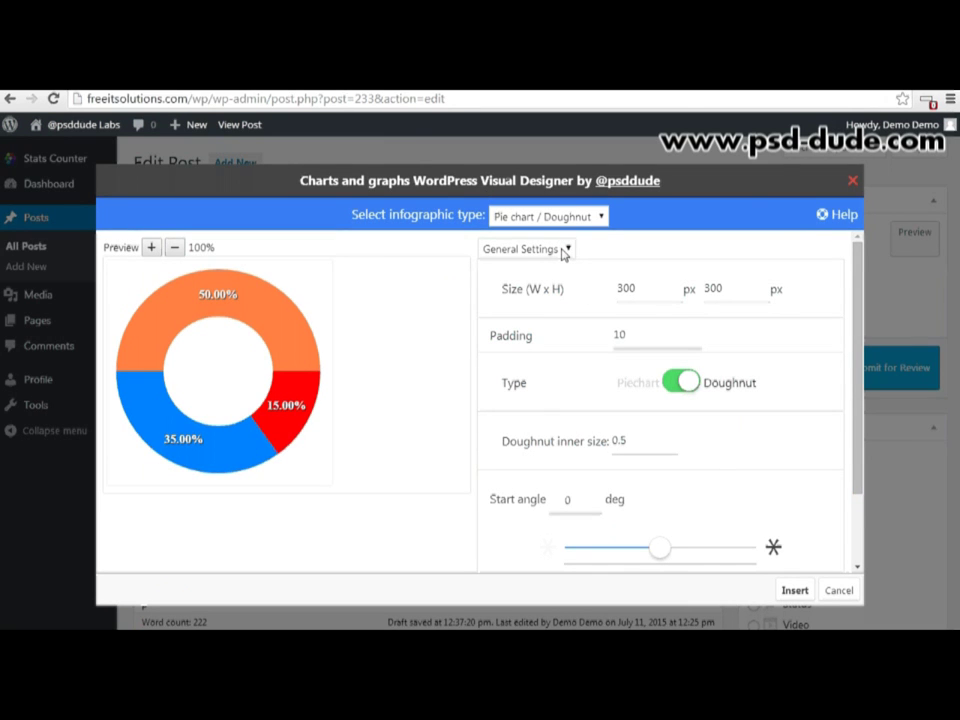
left_click(680, 384)
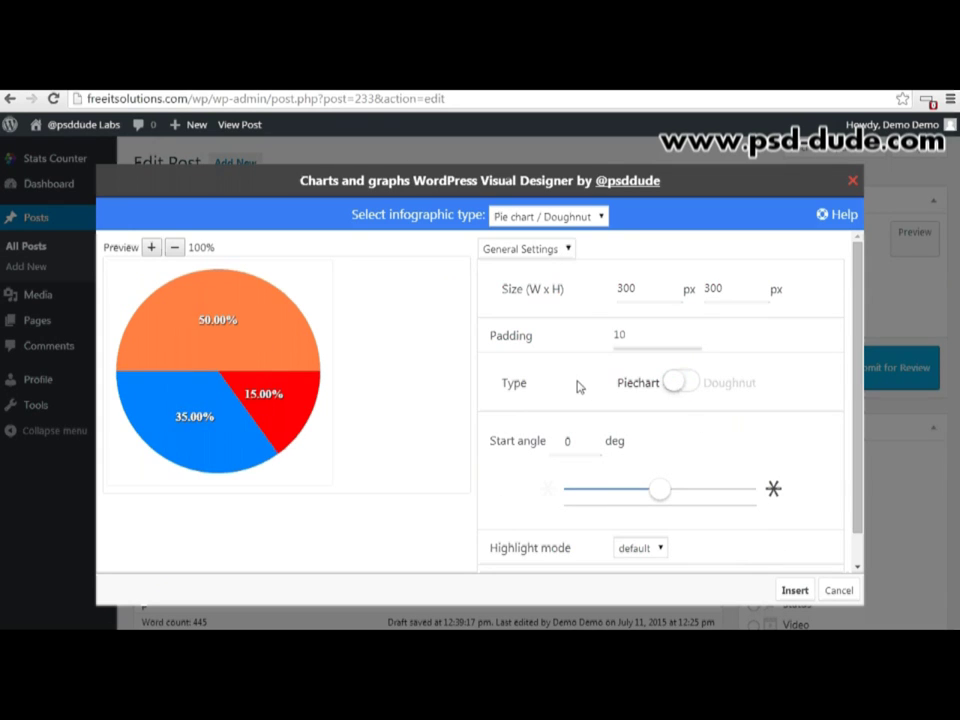
scroll(594, 425, "down", 1)
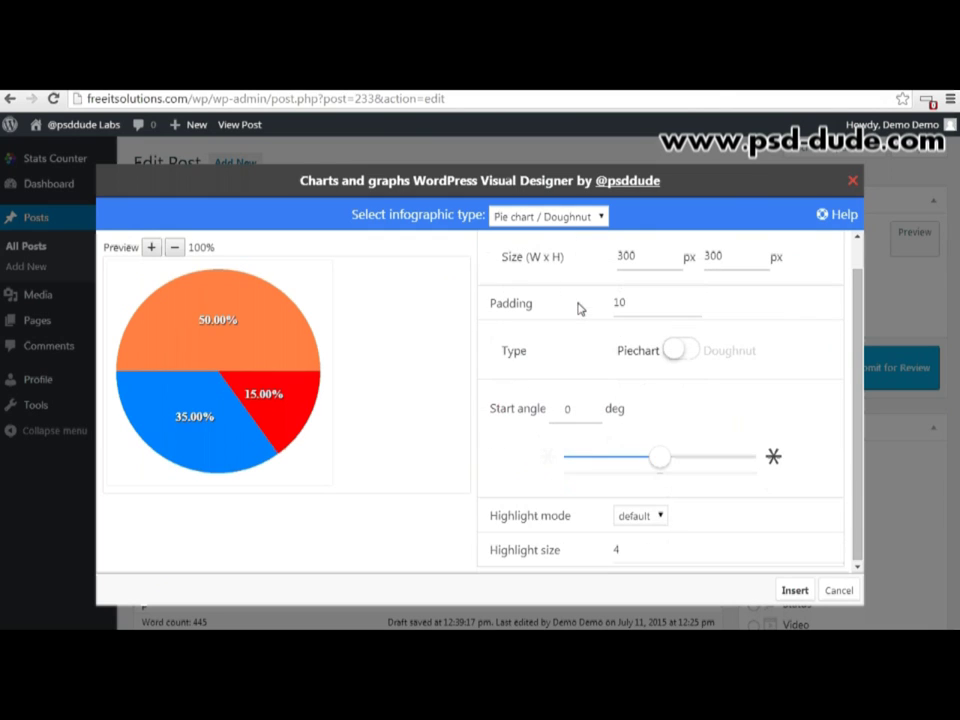
scroll(578, 258, "up", 1)
- Set the new pie chart's label type to none in its text settings
left_click(566, 251)
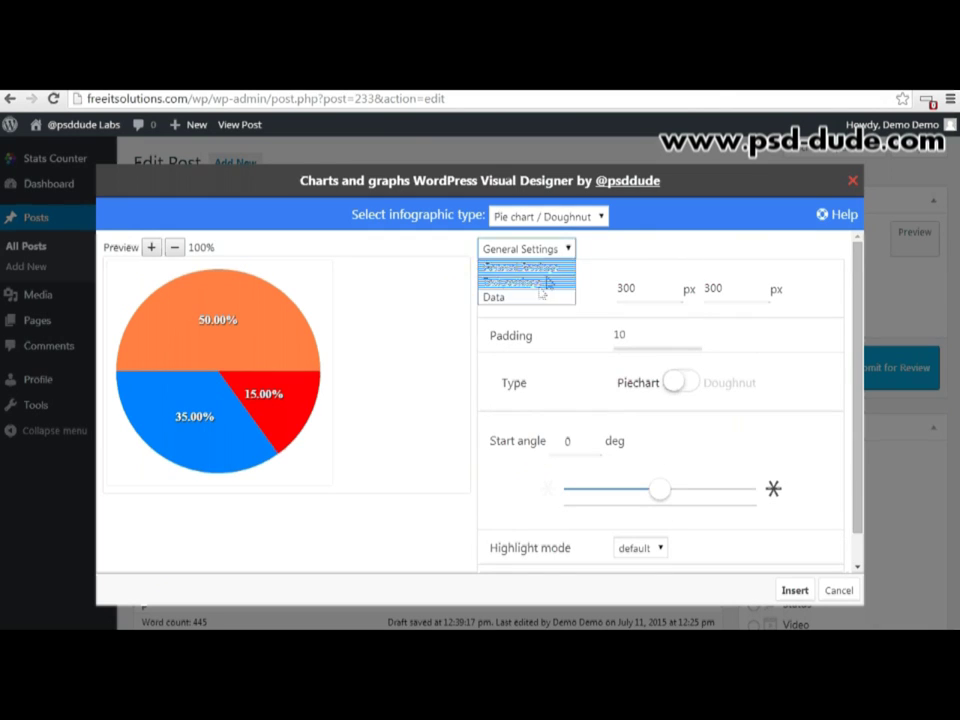
left_click(536, 283)
left_click(663, 372)
left_click(641, 420)
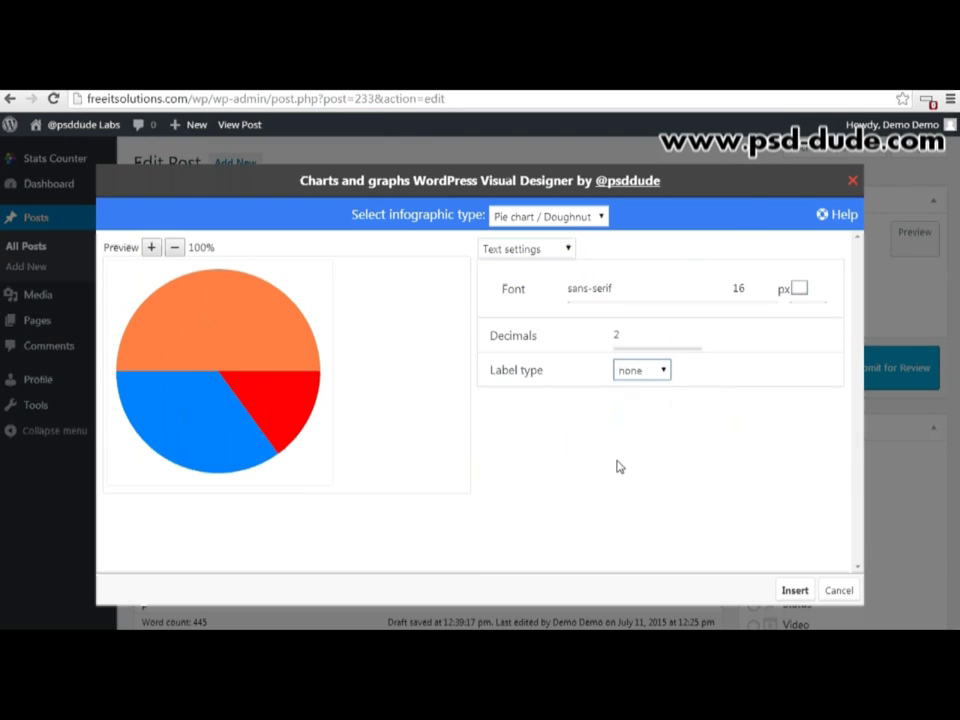
- Add three more slices, Slice 4 to Slice 6, in the pie chart's data settings
left_click(566, 249)
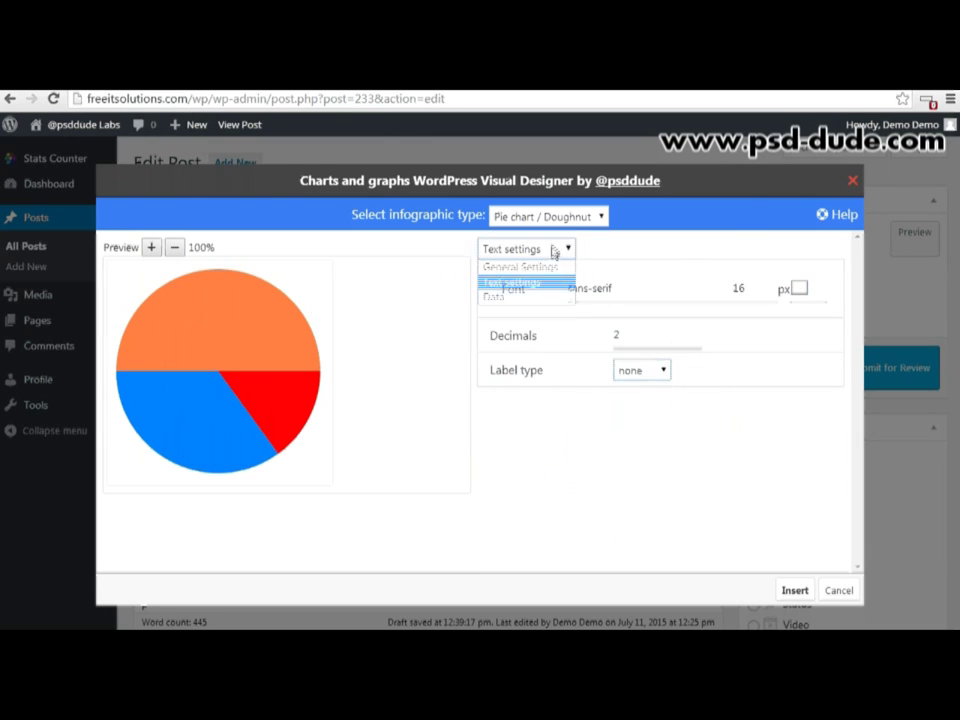
left_click(530, 298)
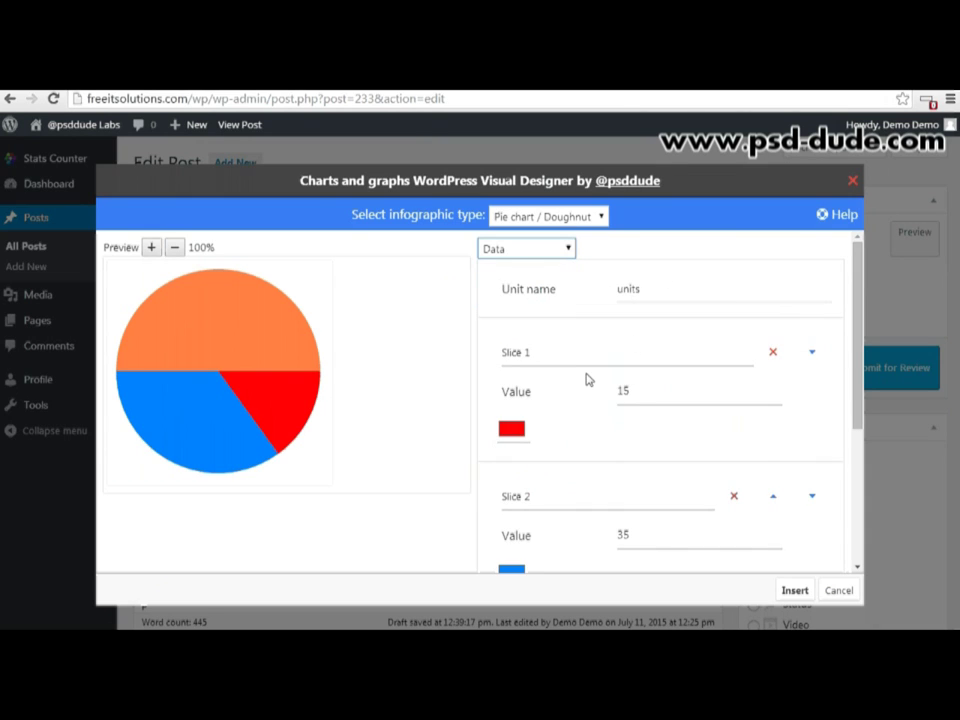
scroll(587, 379, "down", 3)
left_click(528, 539)
left_click(529, 539)
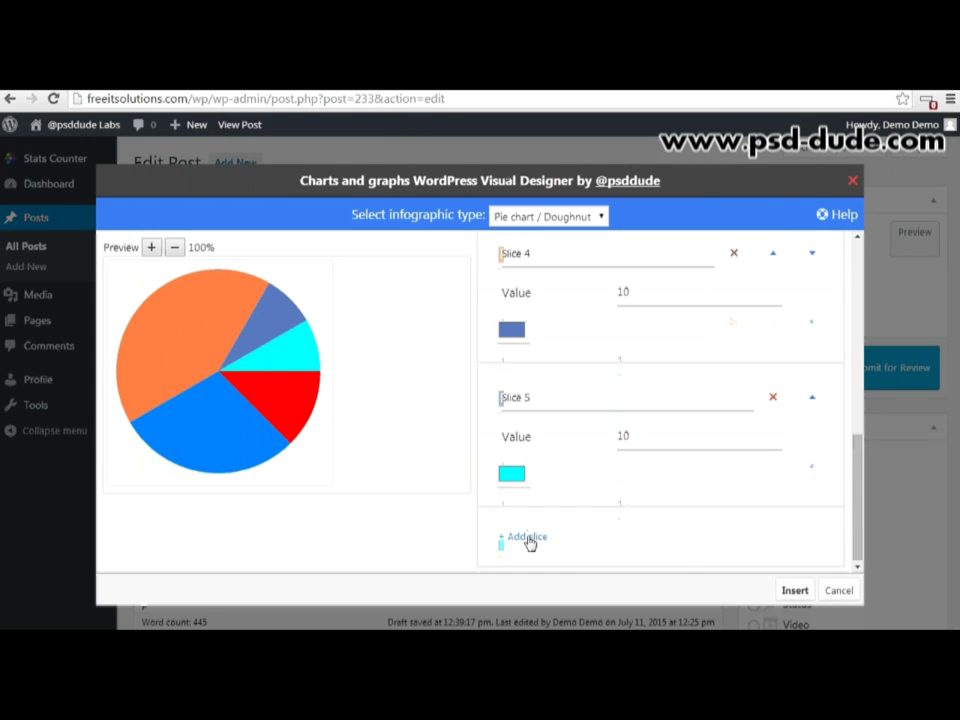
left_click(527, 538)
- Recolor Slice 1 to the custom pink and Slice 2 to the custom dark red
scroll(528, 539, "up", 4)
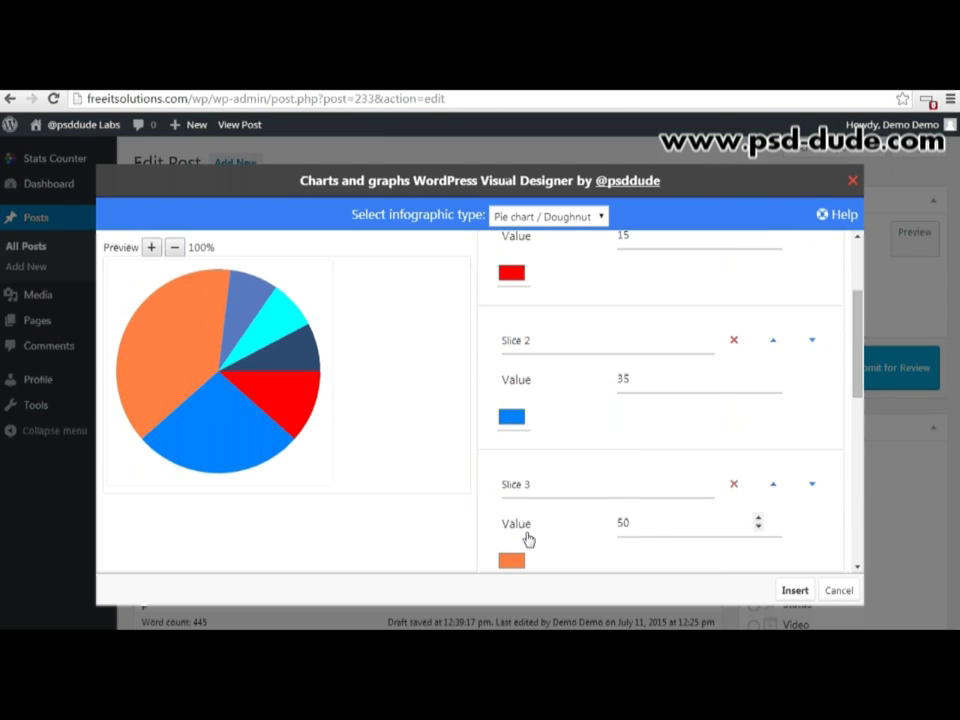
scroll(528, 539, "up", 3)
left_click(512, 423)
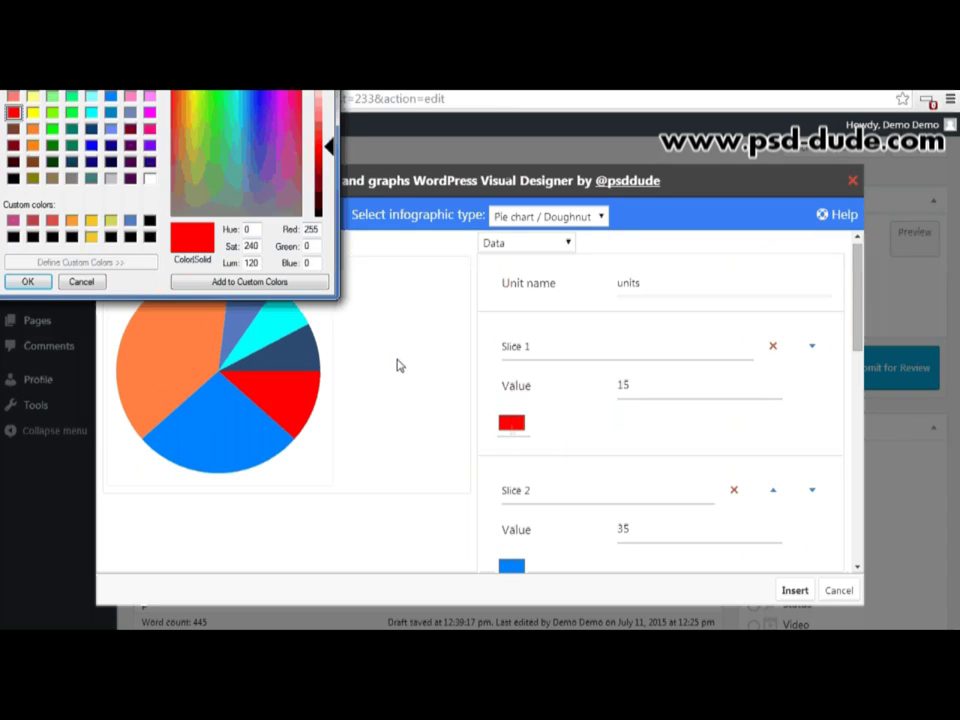
left_click(13, 220)
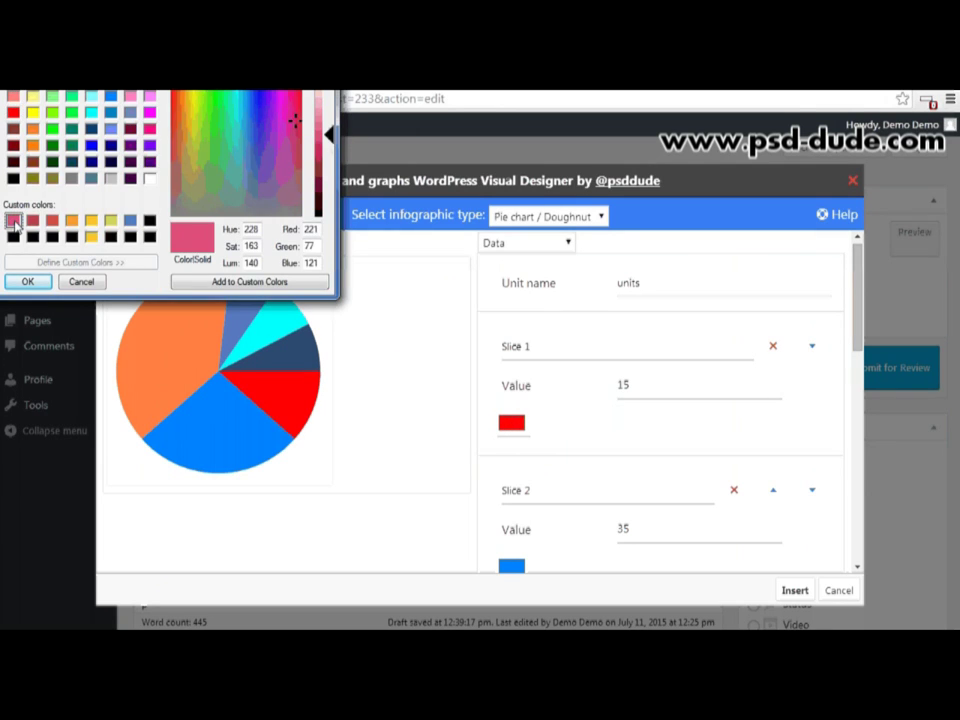
left_click(40, 281)
left_click(511, 565)
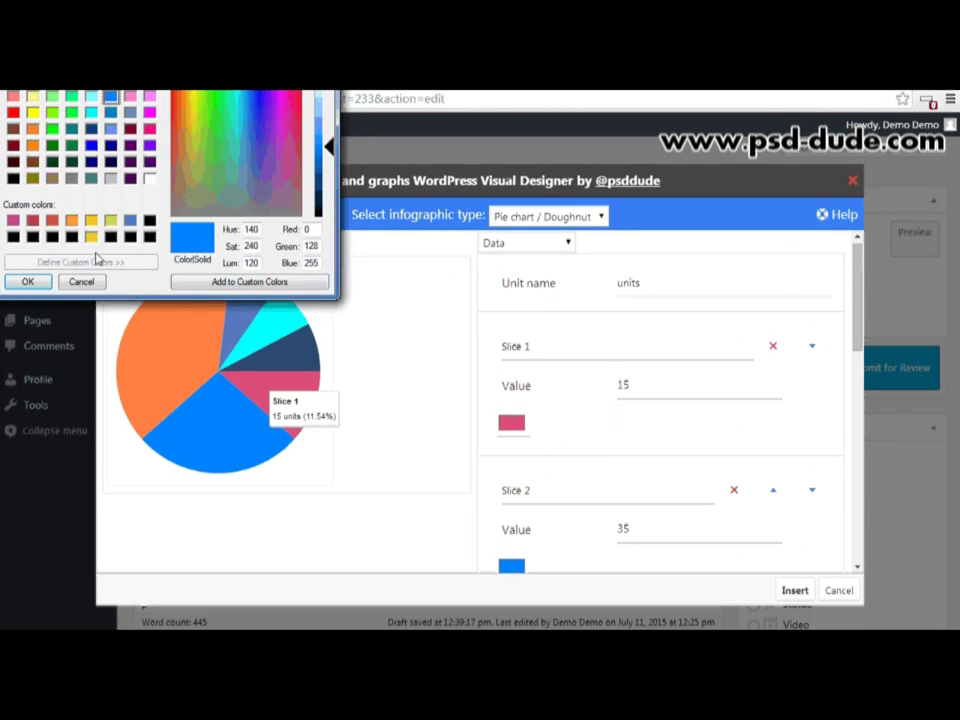
left_click(32, 220)
left_click(28, 281)
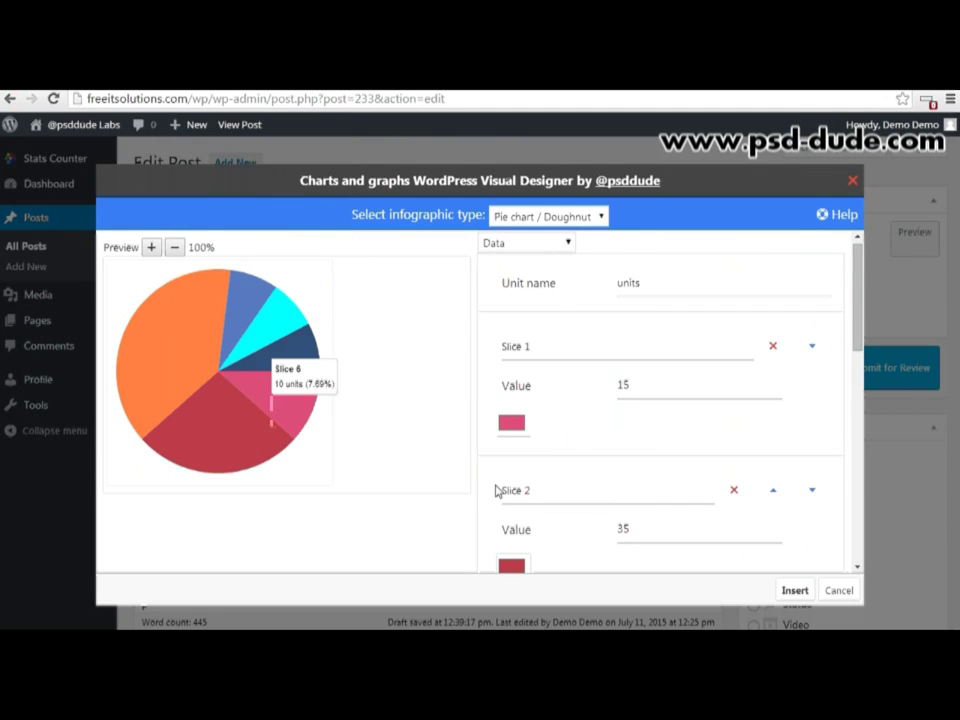
- Recolor Slice 3 to the custom light red and Slice 4 to the custom orange
scroll(523, 505, "down", 3)
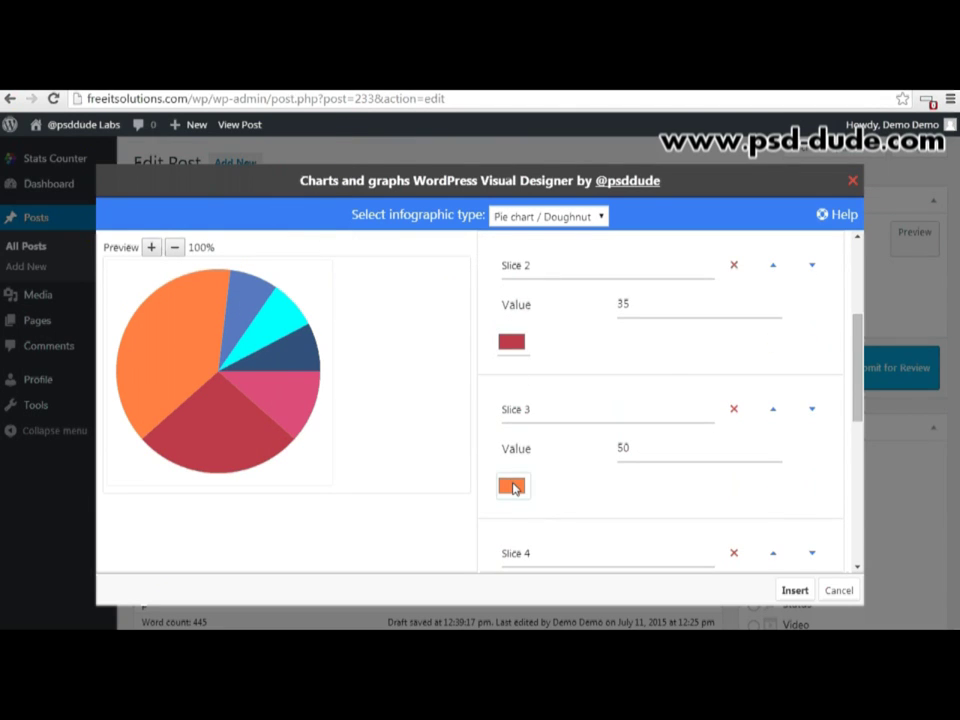
left_click(512, 487)
left_click(52, 220)
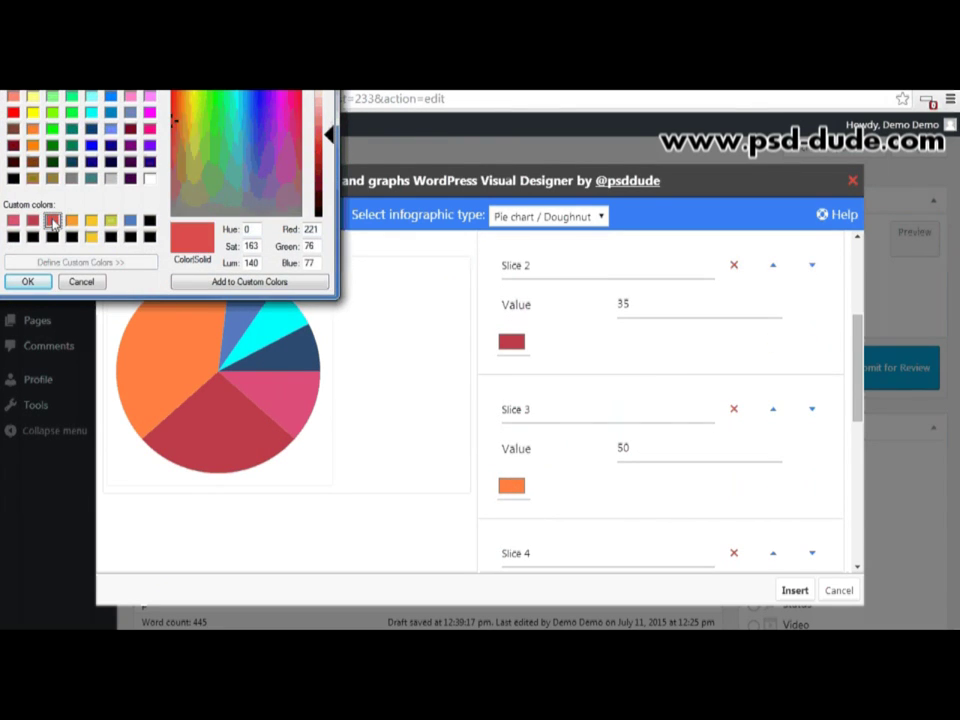
left_click(28, 281)
scroll(480, 450, "down", 3)
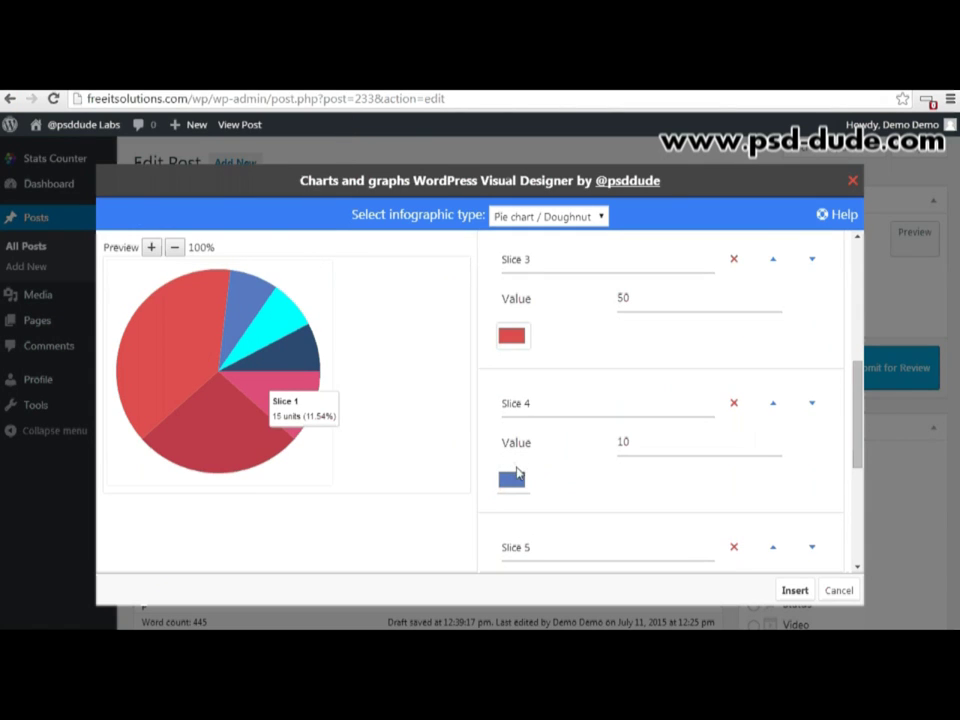
left_click(512, 481)
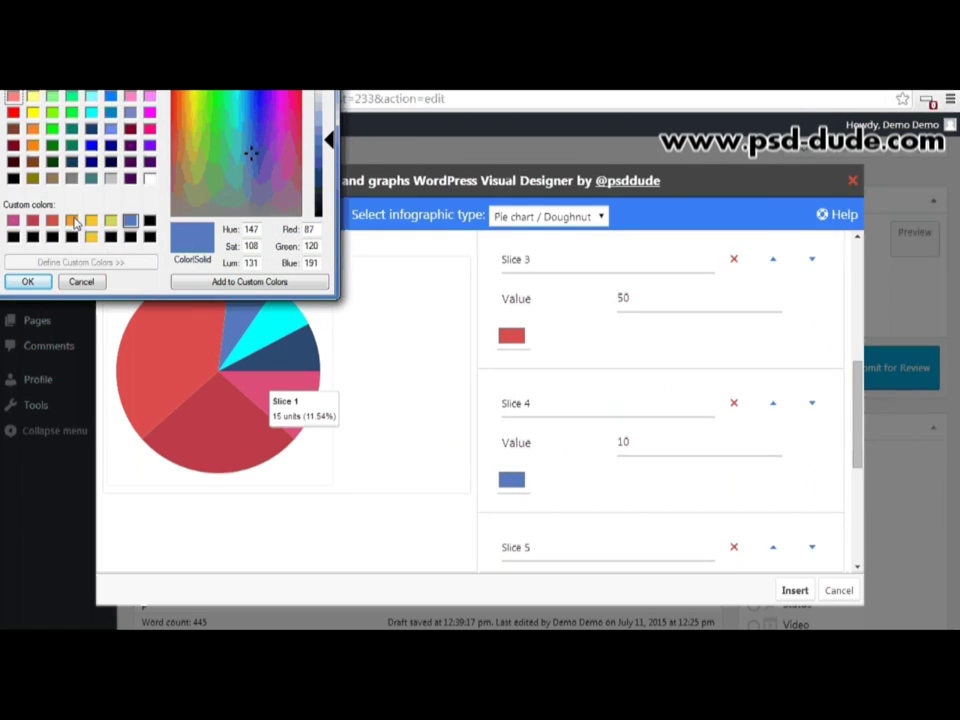
left_click(74, 221)
left_click(28, 281)
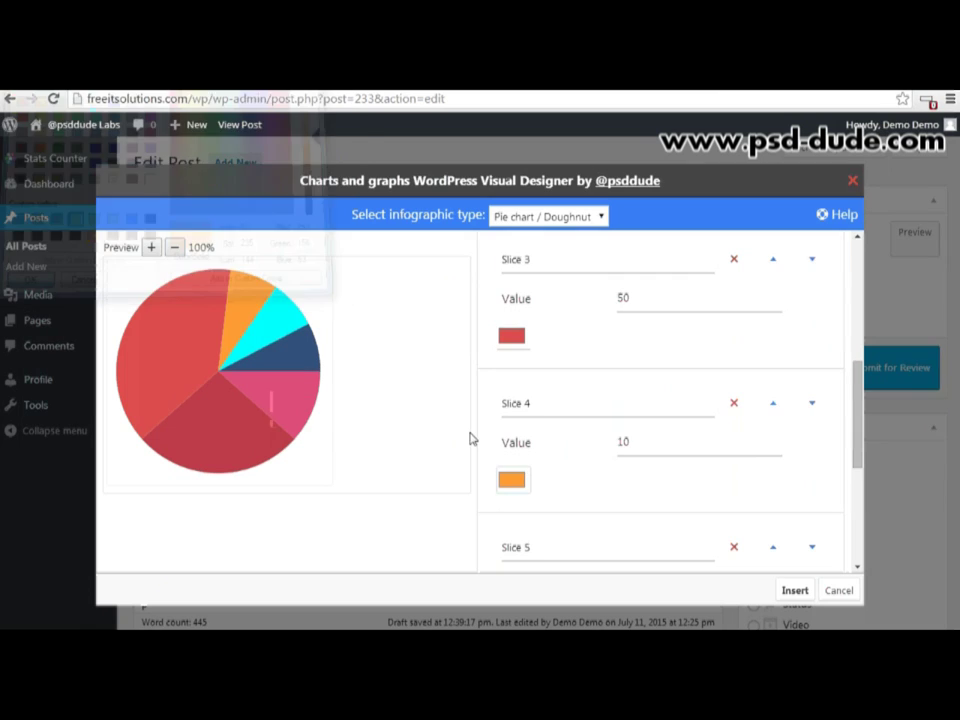
- Recolor Slice 5 to the custom yellow and Slice 6 to the custom light green
scroll(503, 456, "down", 2)
left_click(511, 473)
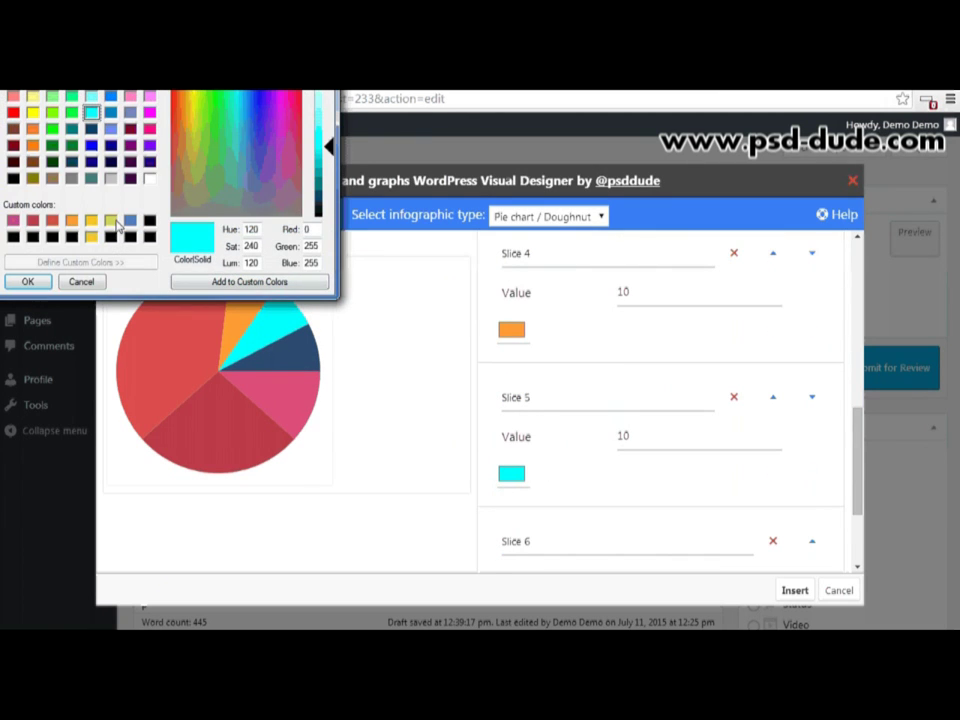
left_click(91, 220)
left_click(28, 281)
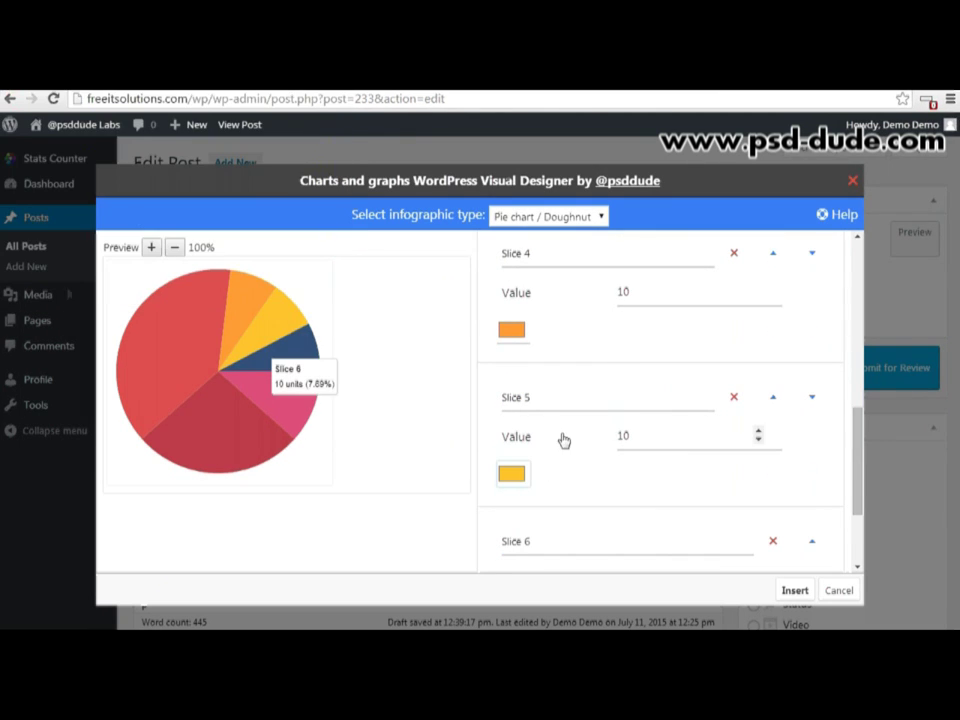
scroll(565, 440, "down", 2)
left_click(510, 471)
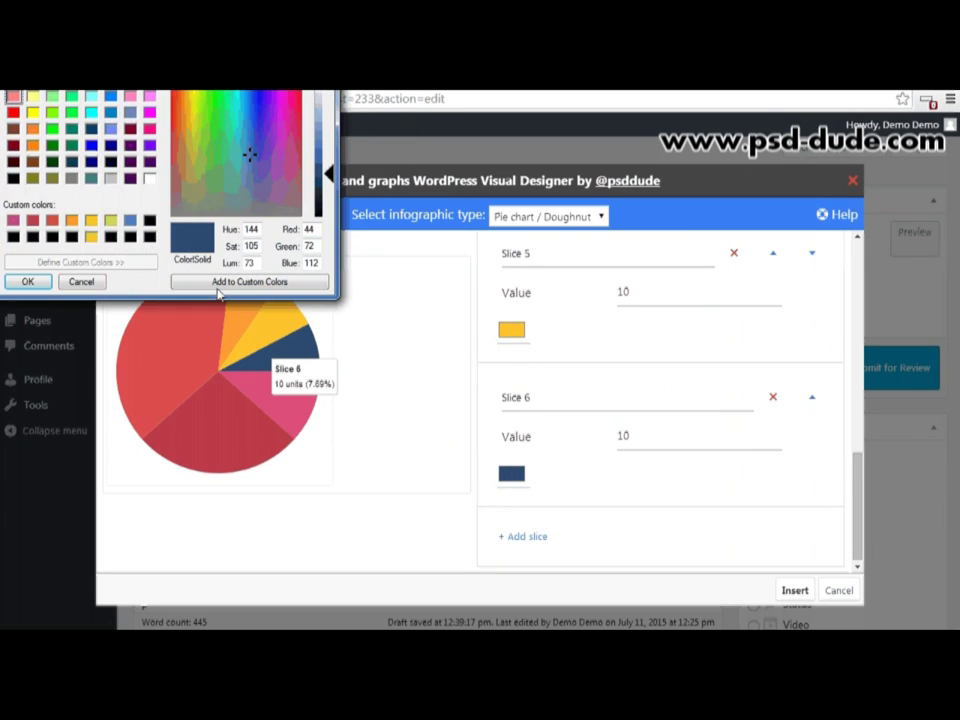
left_click(109, 222)
left_click(28, 281)
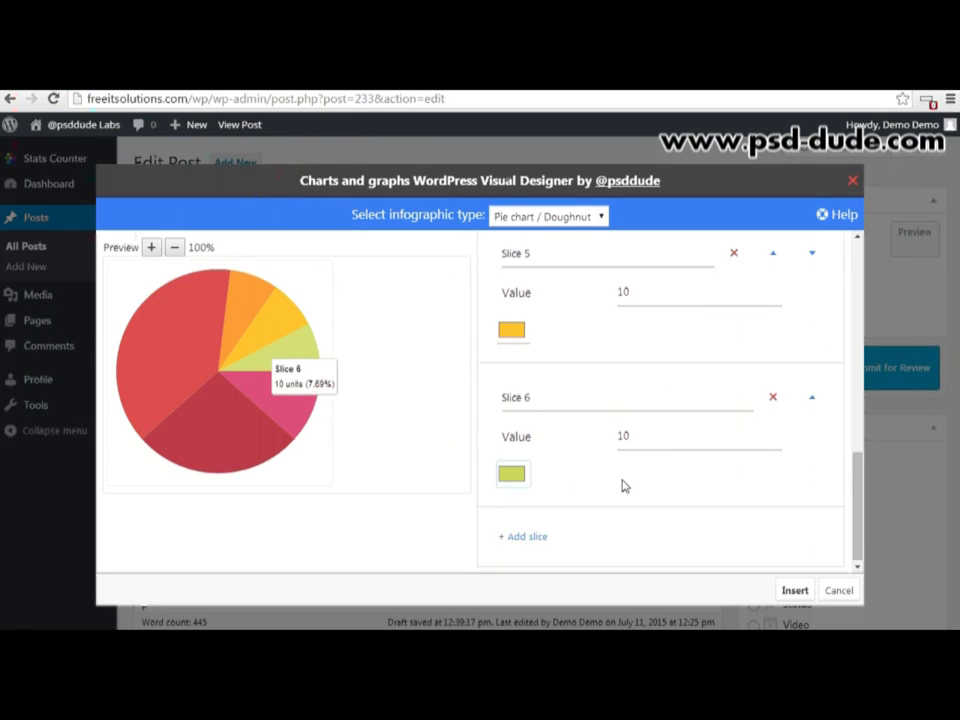
- Add a seventh slice to the pie chart and recolor Slice 6 to blue
left_click(528, 535)
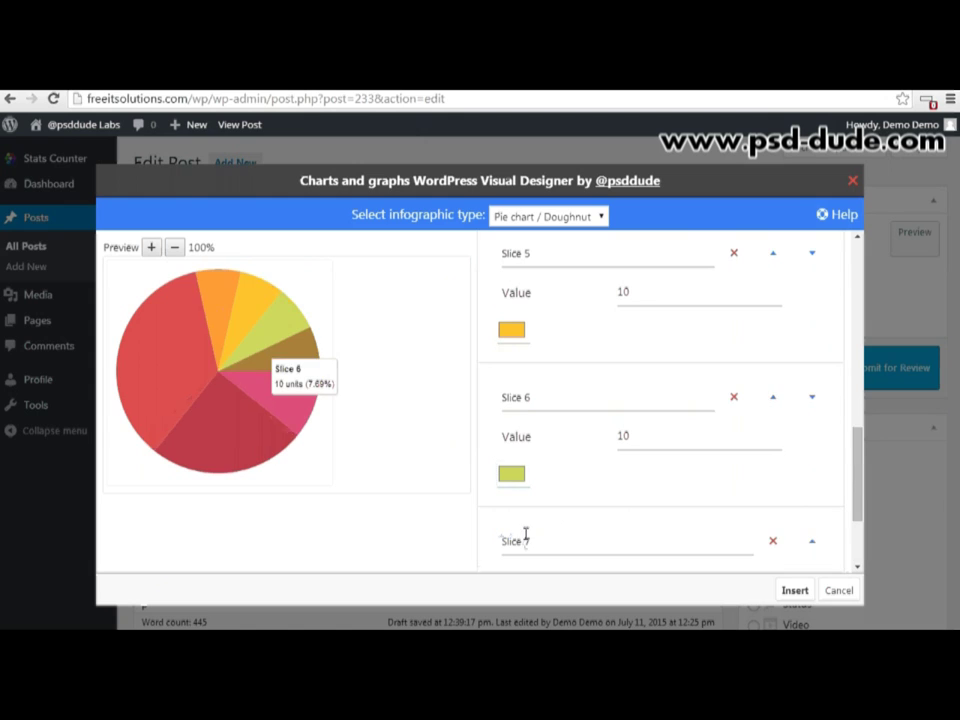
left_click(511, 476)
left_click(253, 152)
left_click(36, 281)
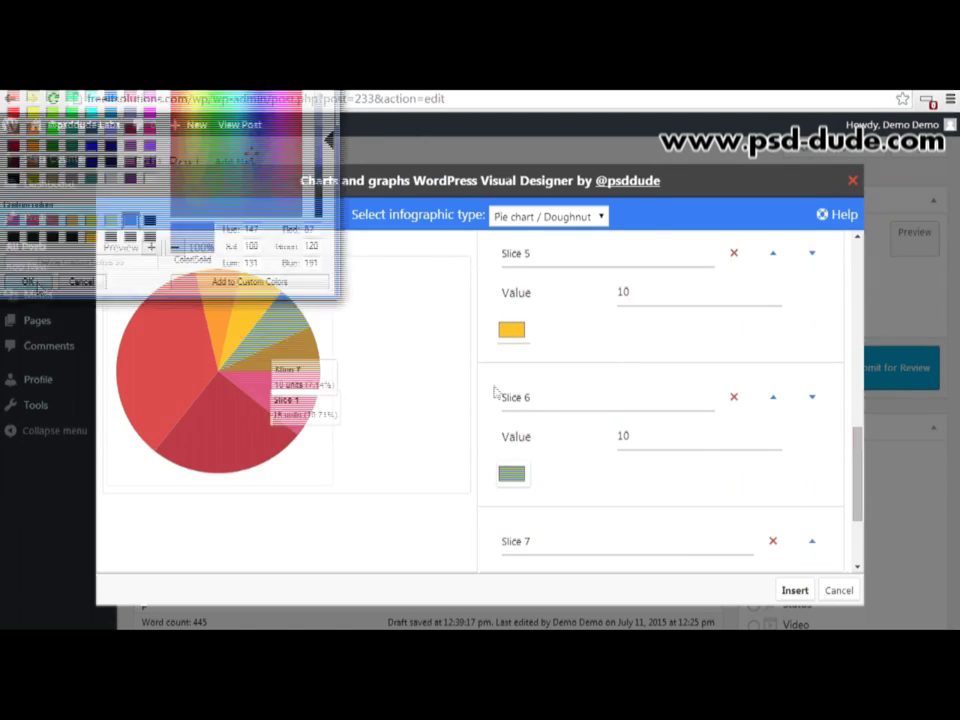
- Set the value of Slice 2 to 20 and lower the value of Slice 3 to about 15
scroll(777, 429, "up", 1)
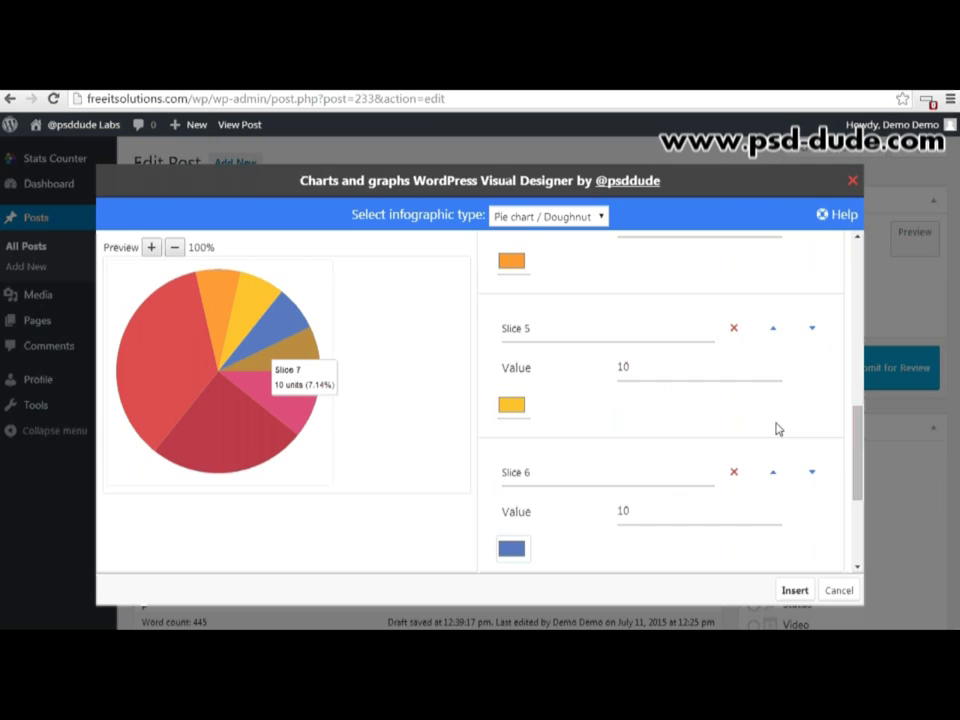
scroll(777, 429, "up", 3)
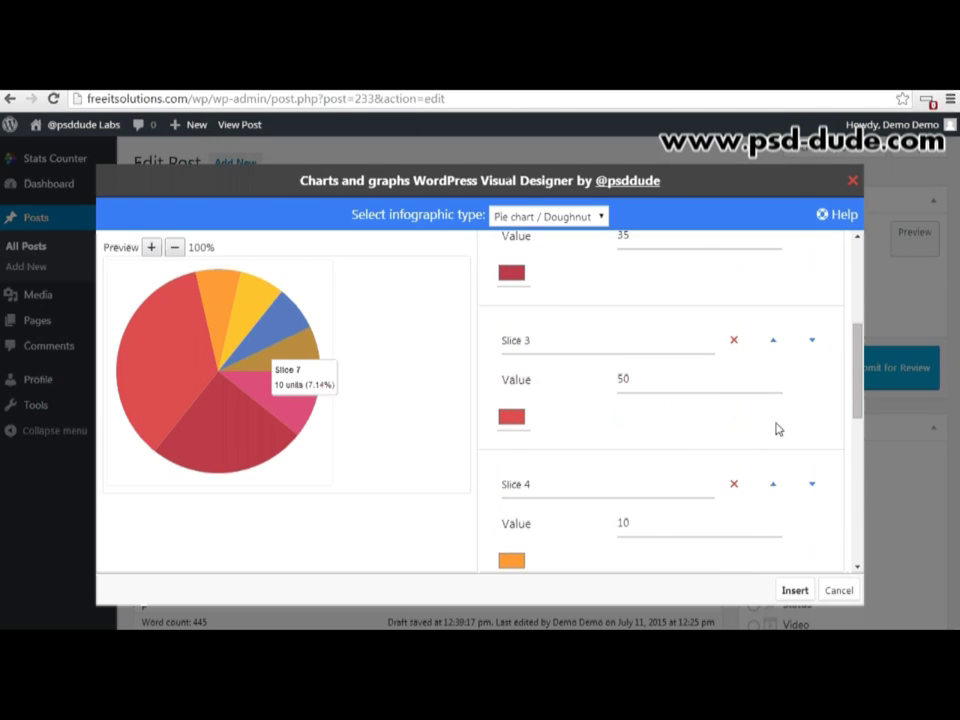
scroll(766, 392, "up", 2)
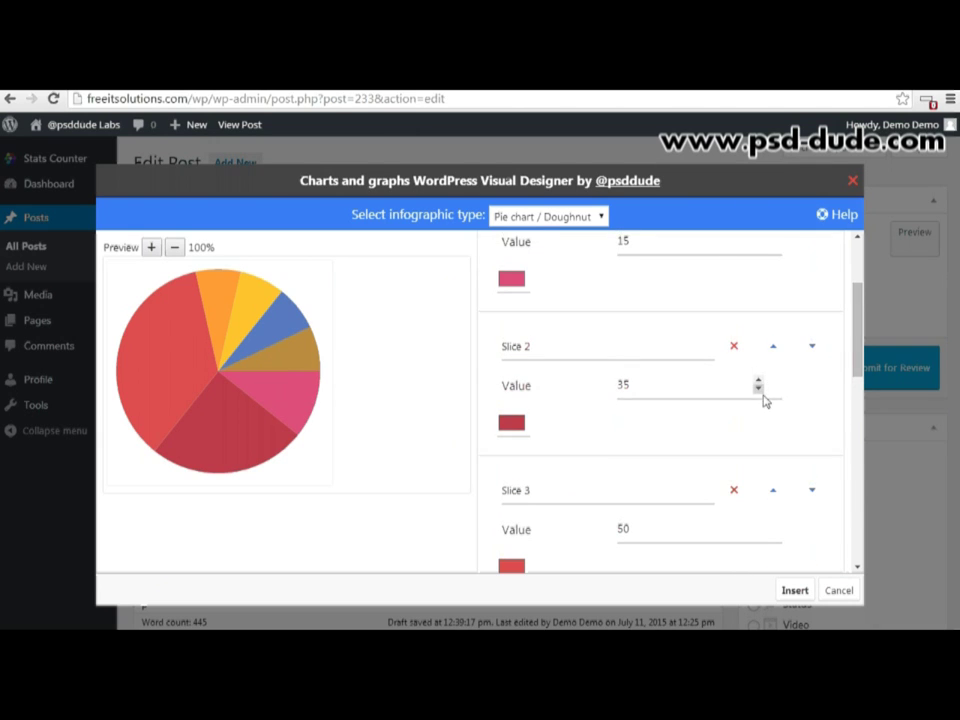
scroll(760, 396, "down", 1)
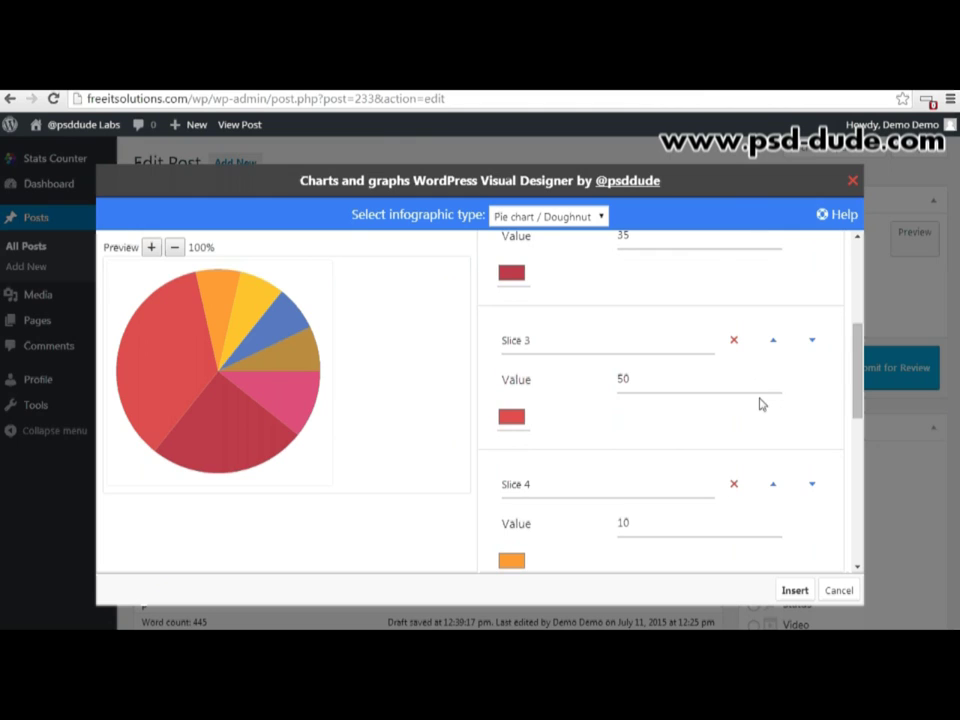
scroll(759, 303, "up", 1)
left_click(757, 314)
left_click(757, 314)
left_click(757, 314)
left_click(757, 314)
left_click_drag(757, 314, 760, 310)
left_click_drag(759, 459, 762, 462)
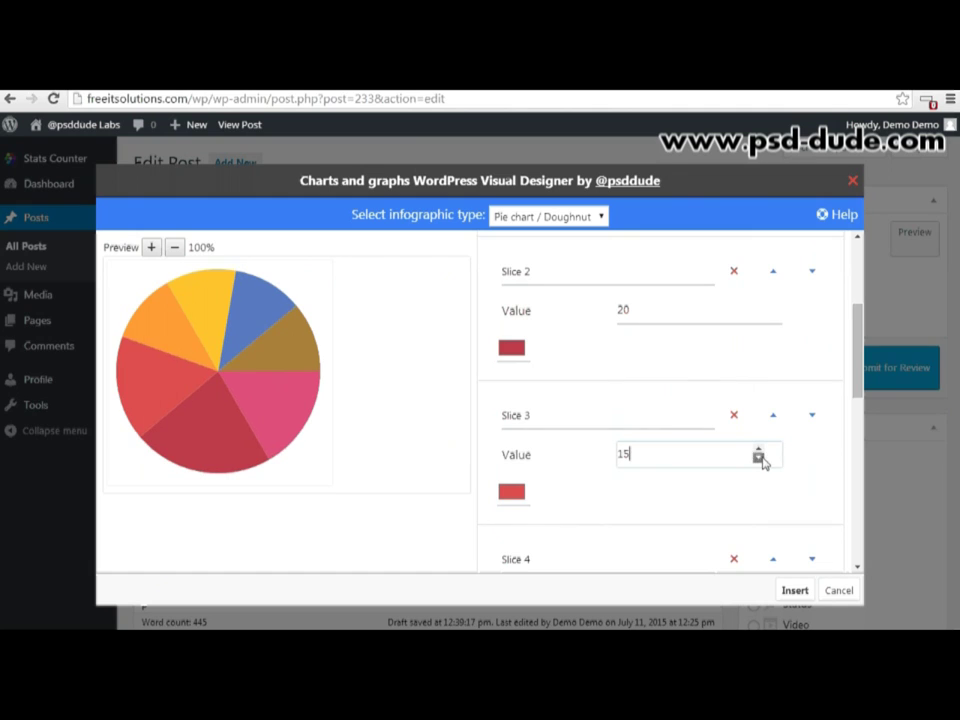
- Delete Slice 7 and insert the finished pie chart into the post
scroll(656, 476, "down", 4)
scroll(618, 496, "down", 3)
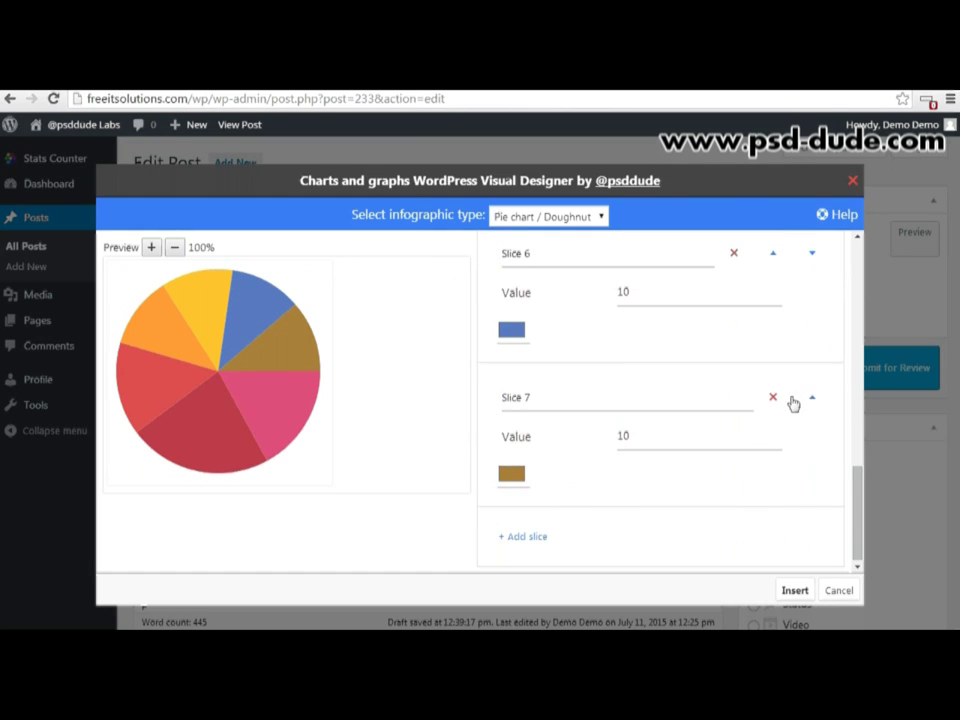
left_click(773, 397)
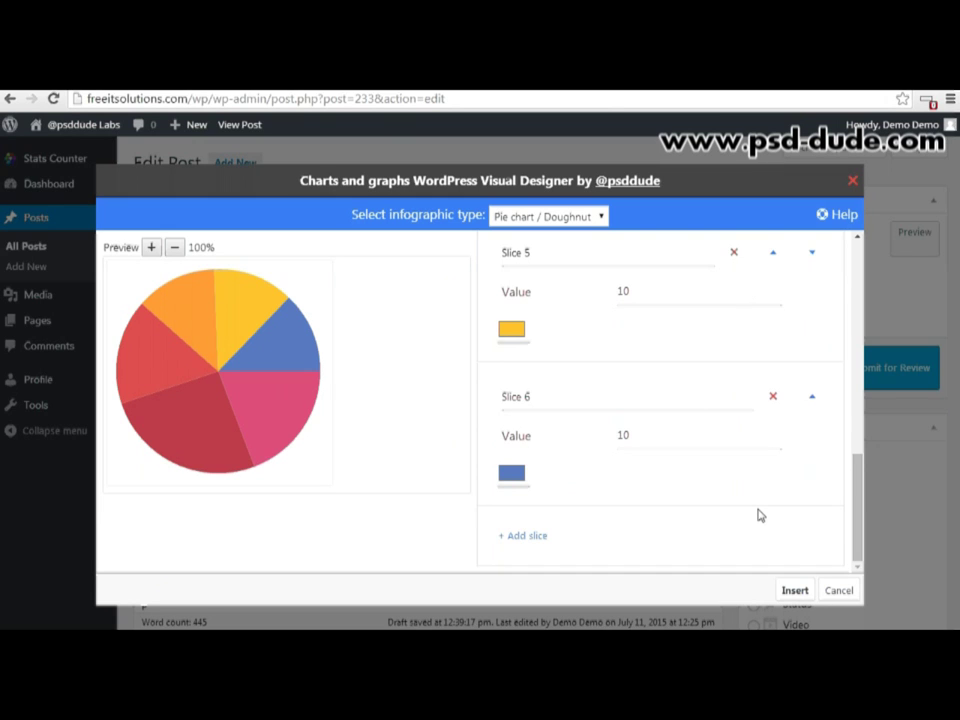
left_click(795, 591)
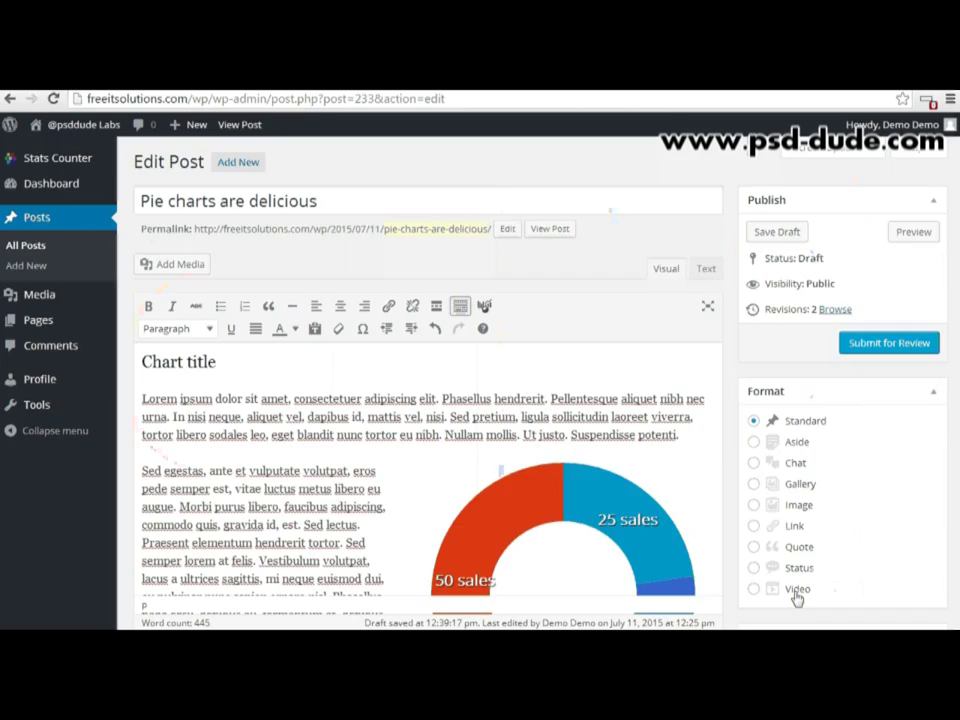
- Check the pie chart's placement beside the text in the editor and in the post preview, and return to the editor
scroll(345, 418, "down", 10)
scroll(345, 418, "down", 3)
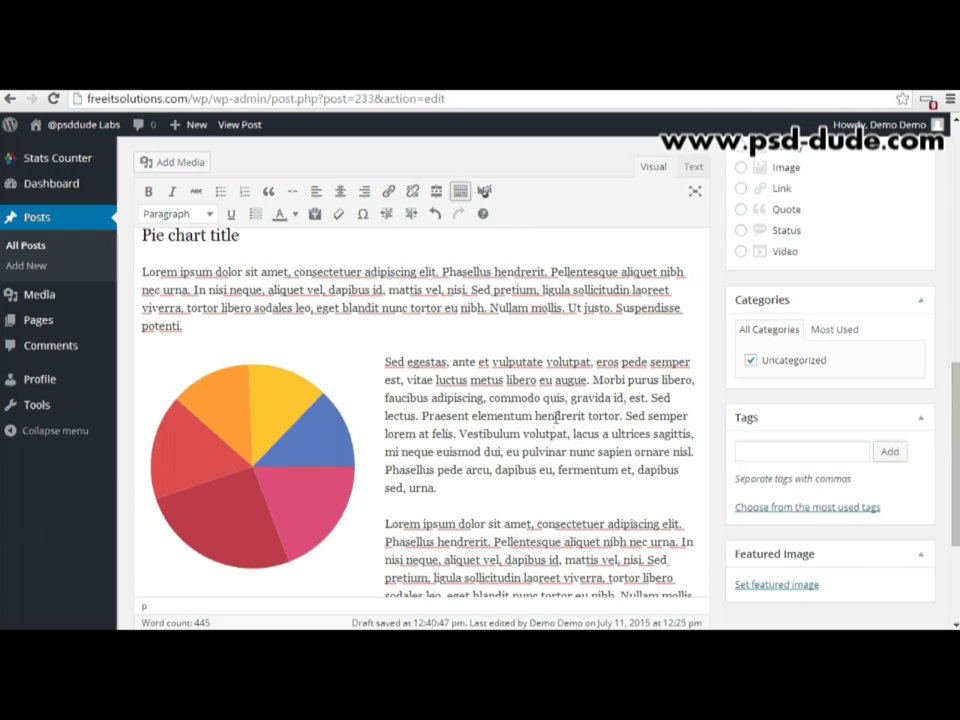
scroll(556, 418, "up", 2)
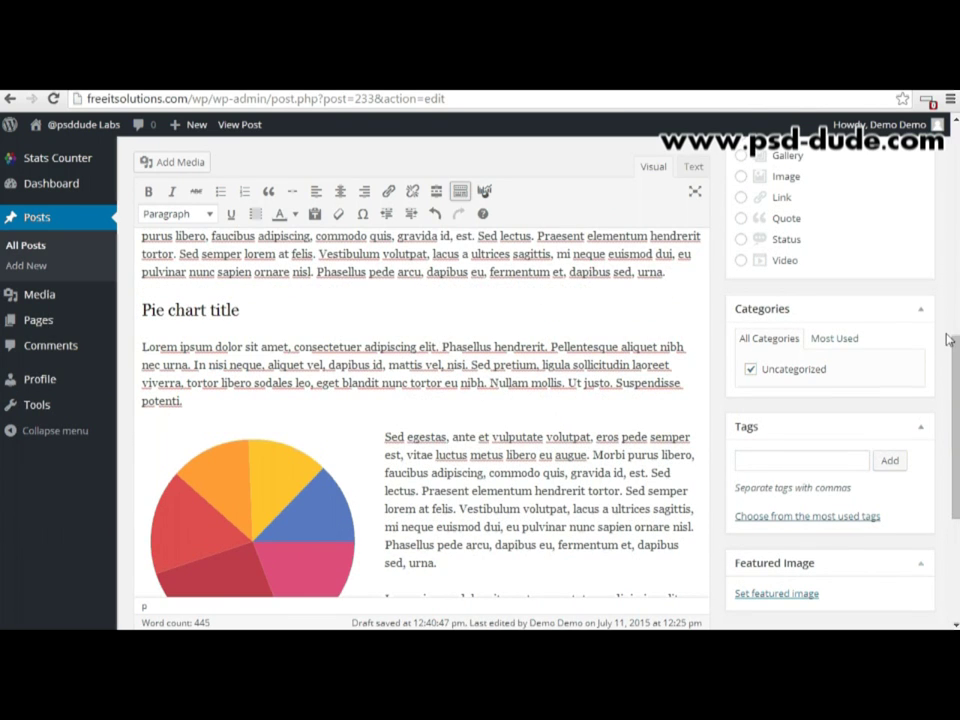
scroll(887, 326, "up", 5)
left_click(900, 201)
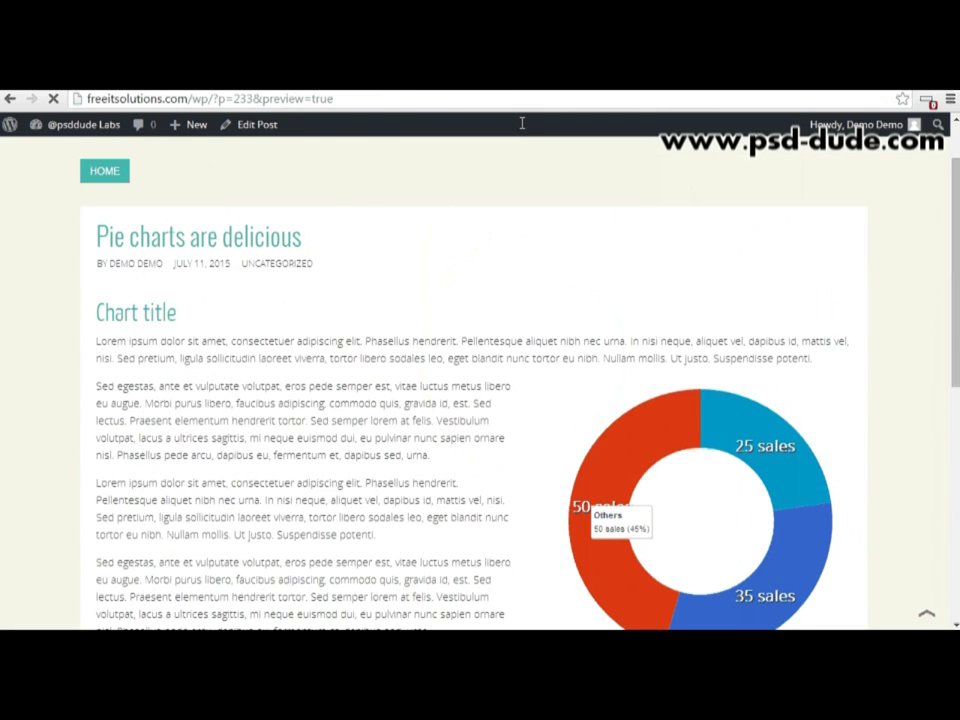
scroll(748, 292, "down", 3)
scroll(748, 292, "down", 3)
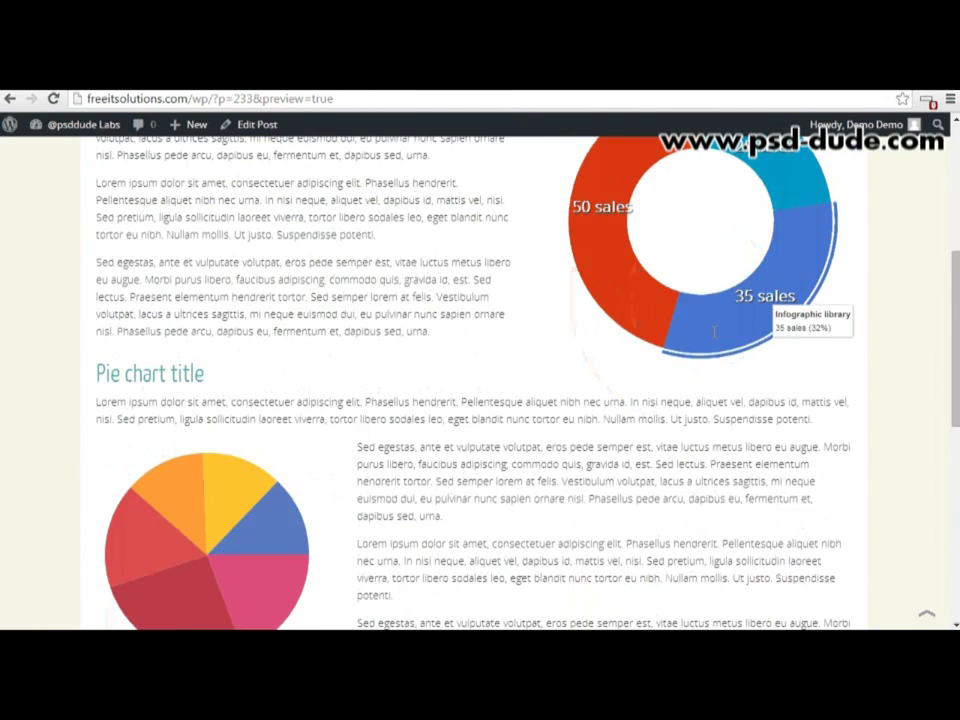
mouse_move(292, 389)
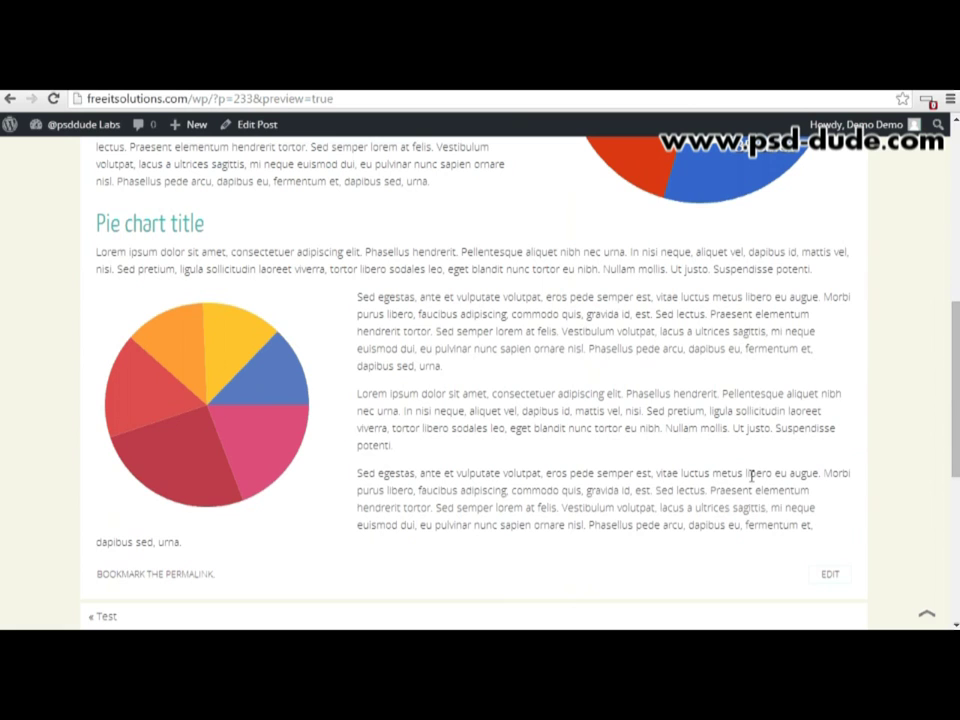
scroll(762, 405, "up", 3)
scroll(762, 405, "down", 4)
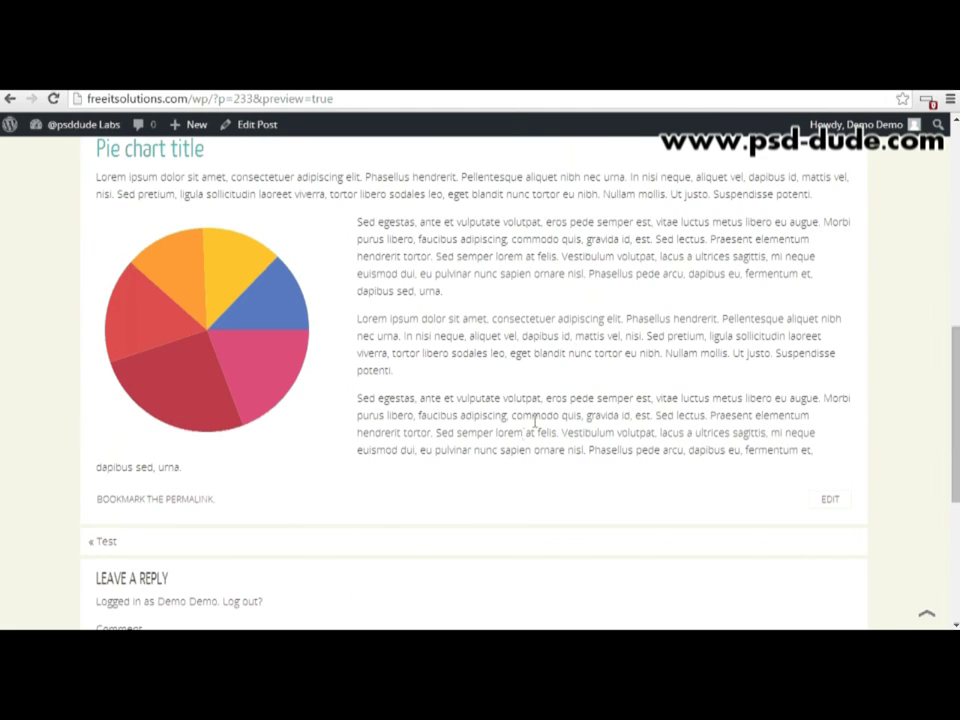
scroll(535, 422, "up", 3)
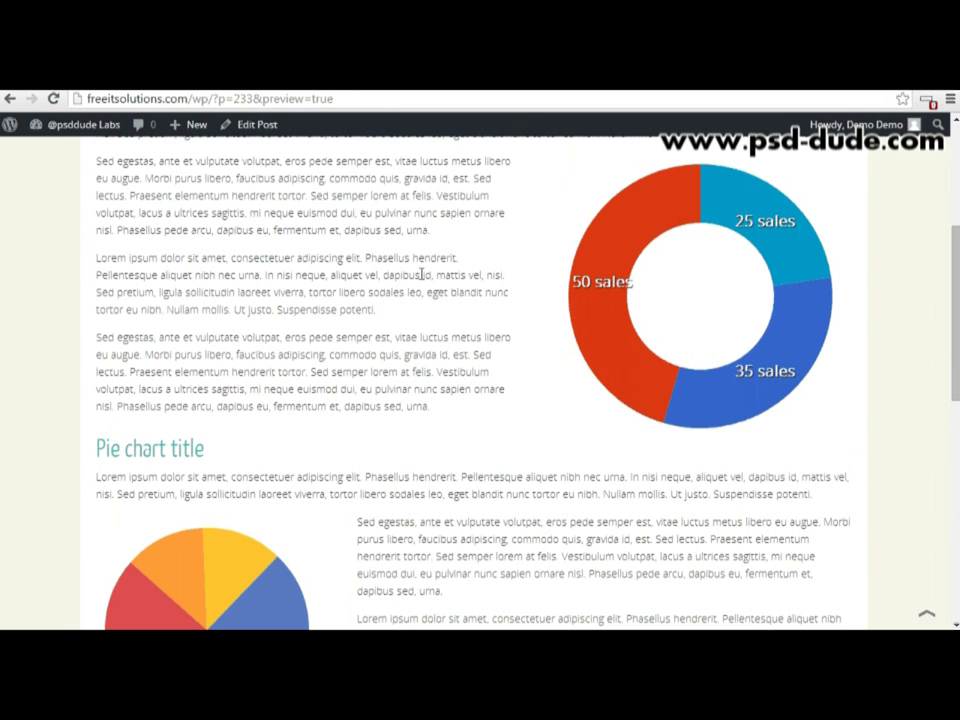
left_click(252, 124)
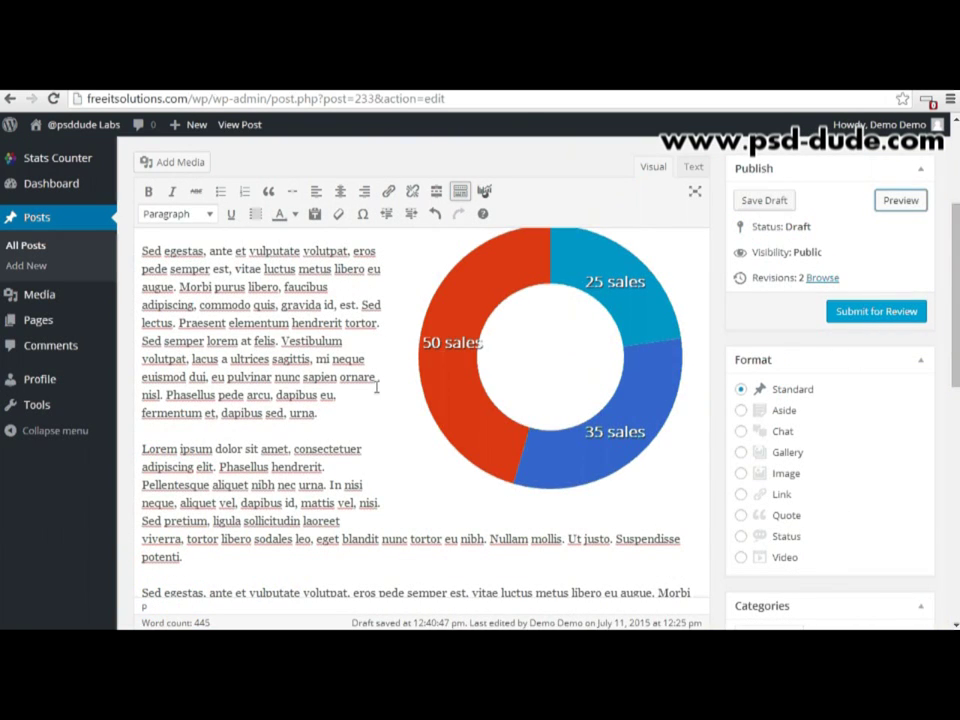
- Add an empty line after the post's last paragraph and start a new chart there in the visual chart designer
scroll(376, 388, "down", 10)
left_click(683, 487)
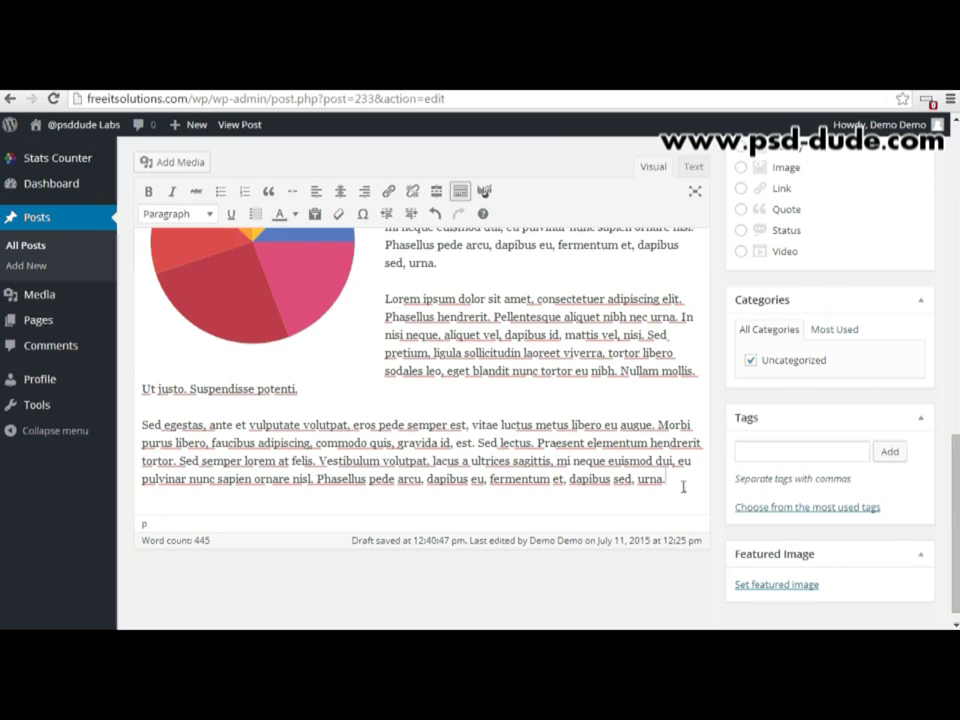
key("Return")
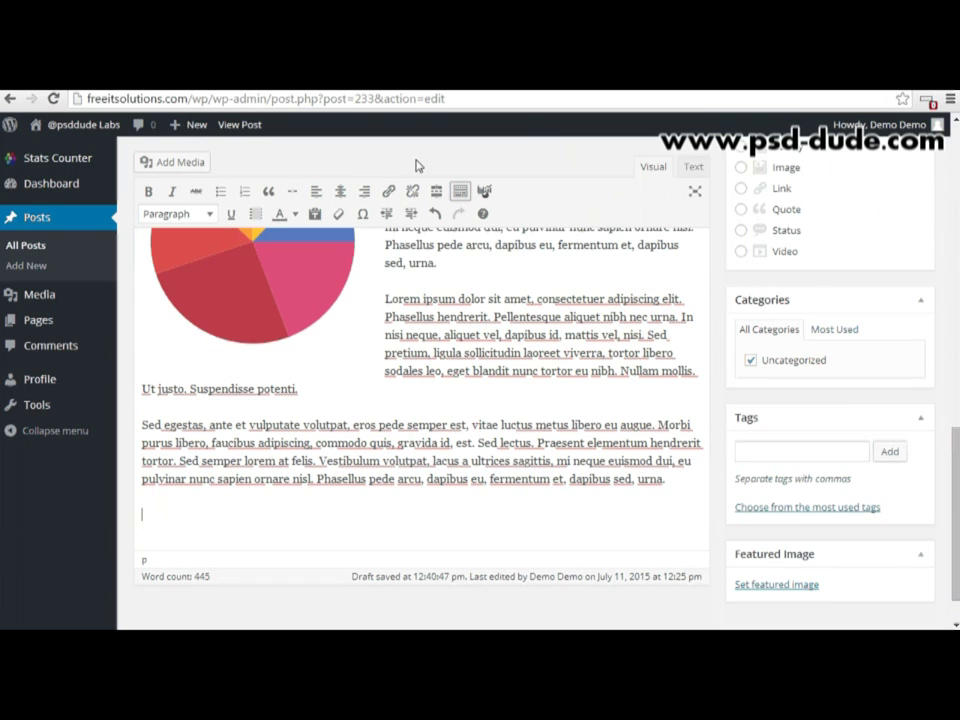
left_click(485, 191)
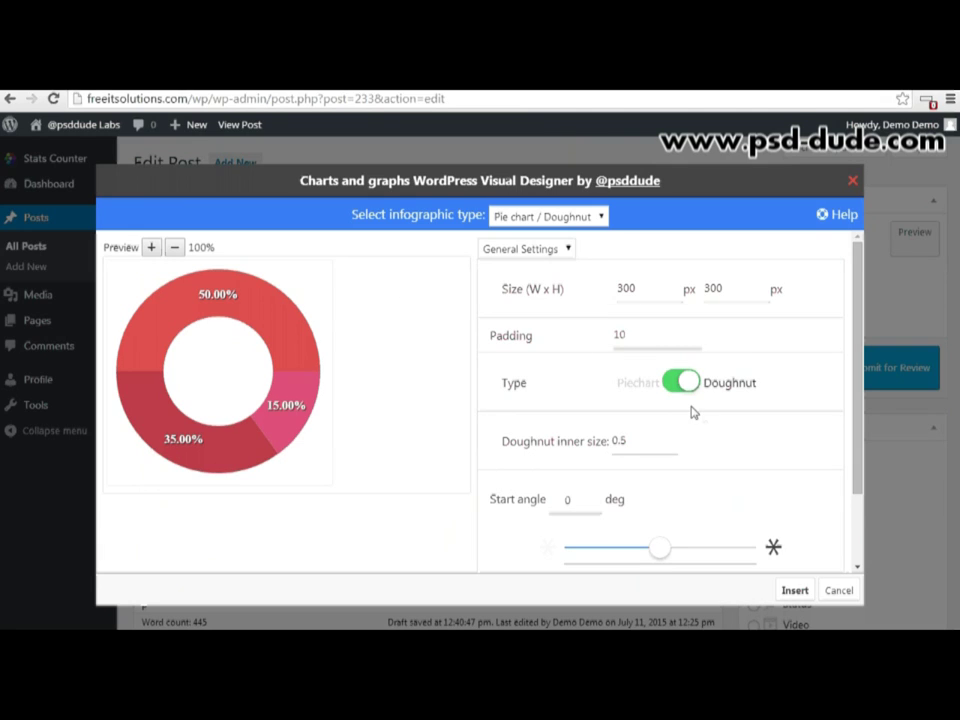
- Delete the second and third slices from the doughnut chart's data, keeping only Slice 1
left_click(563, 247)
left_click(511, 295)
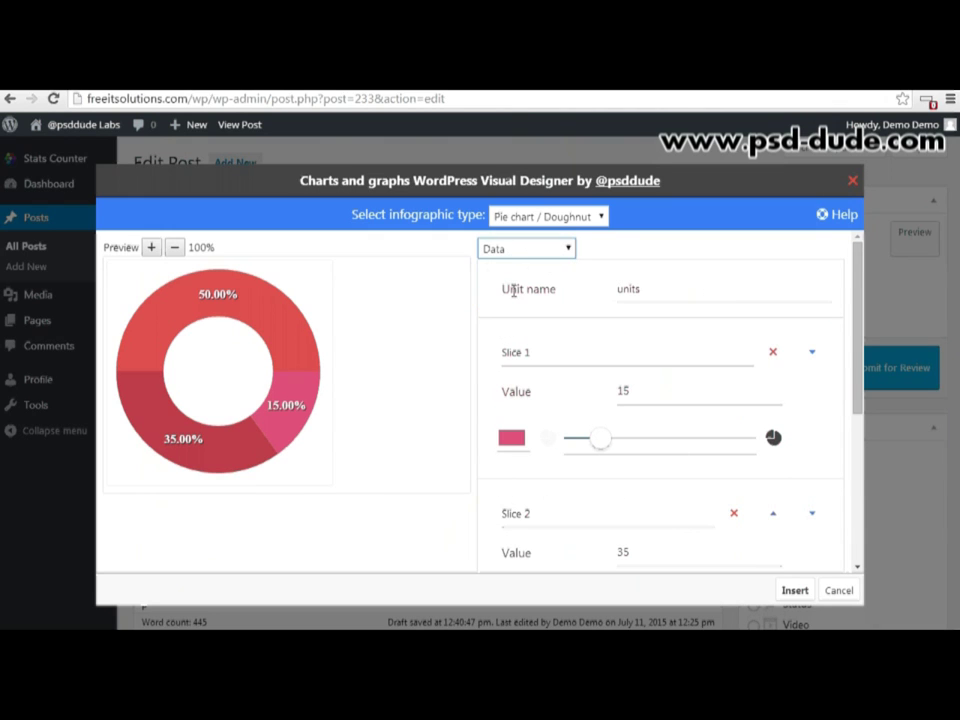
mouse_move(857, 403)
left_mouse_down()
mouse_move(864, 501)
mouse_move(868, 395)
left_mouse_up()
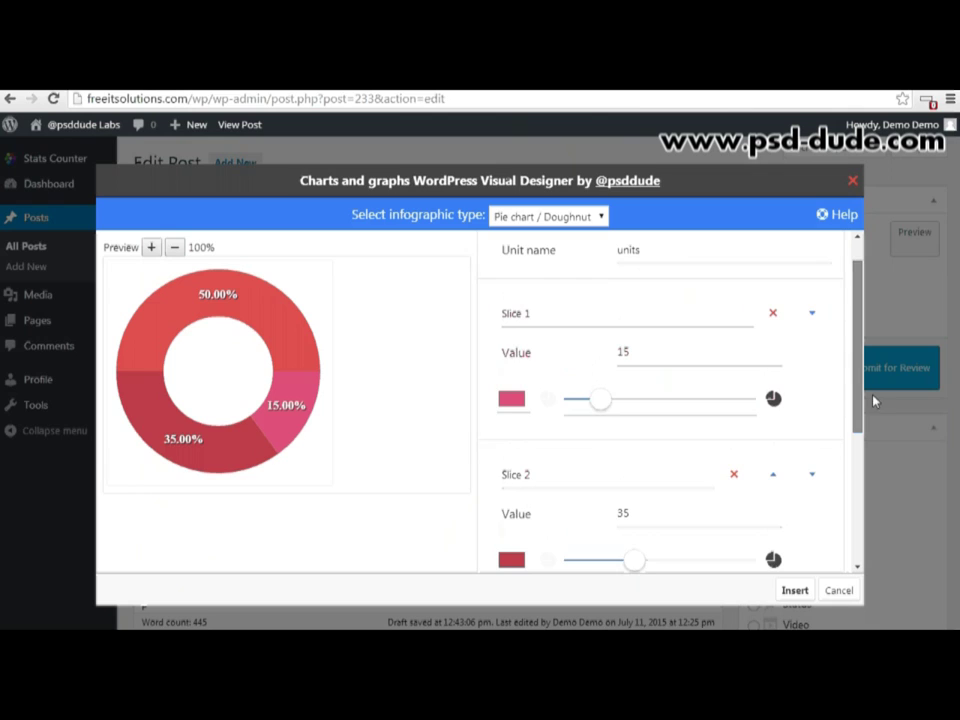
left_click(734, 469)
left_click(774, 473)
scroll(790, 407, "up", 1)
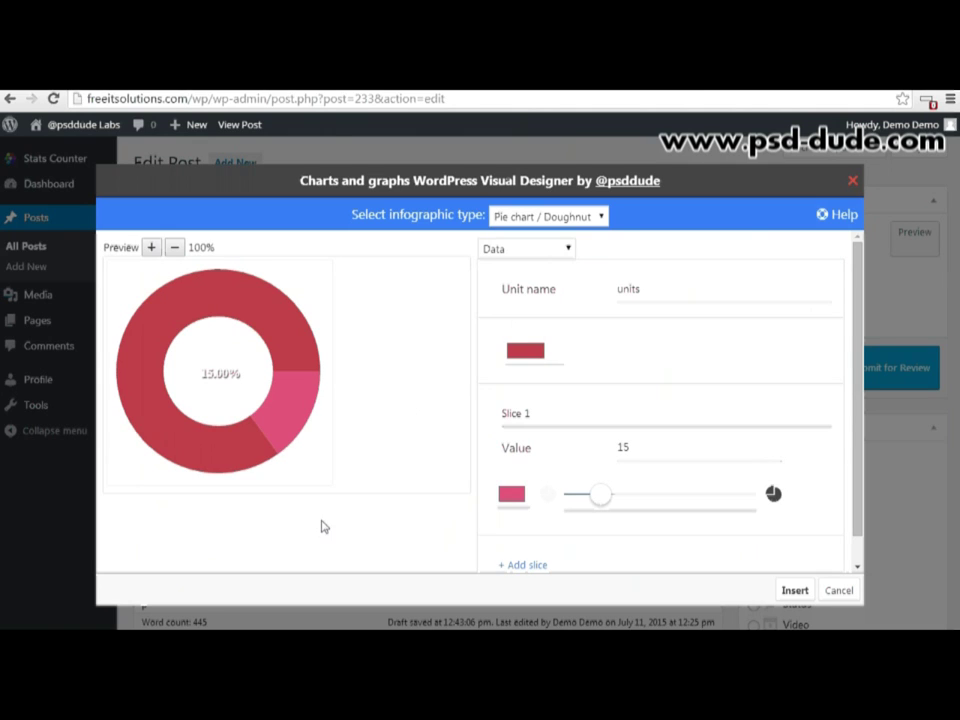
- Recolor the remaining, unfilled part of the doughnut ring to light grey
left_click(520, 351)
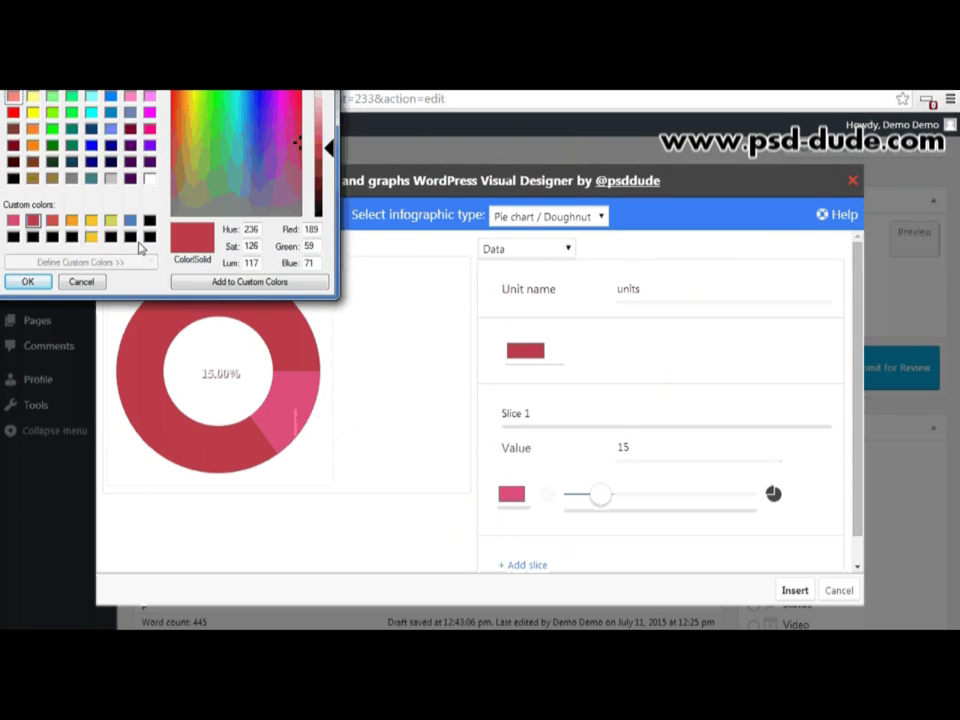
left_click(110, 178)
left_click(28, 281)
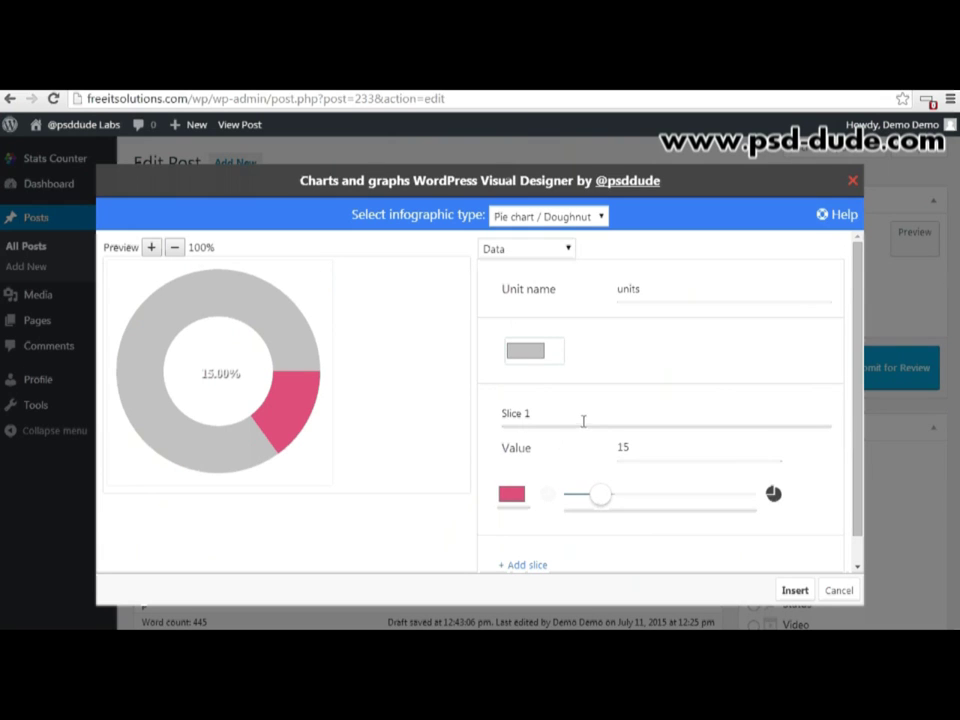
- Change the color of the doughnut's percentage label to black in the text settings
left_click(527, 250)
left_click(534, 283)
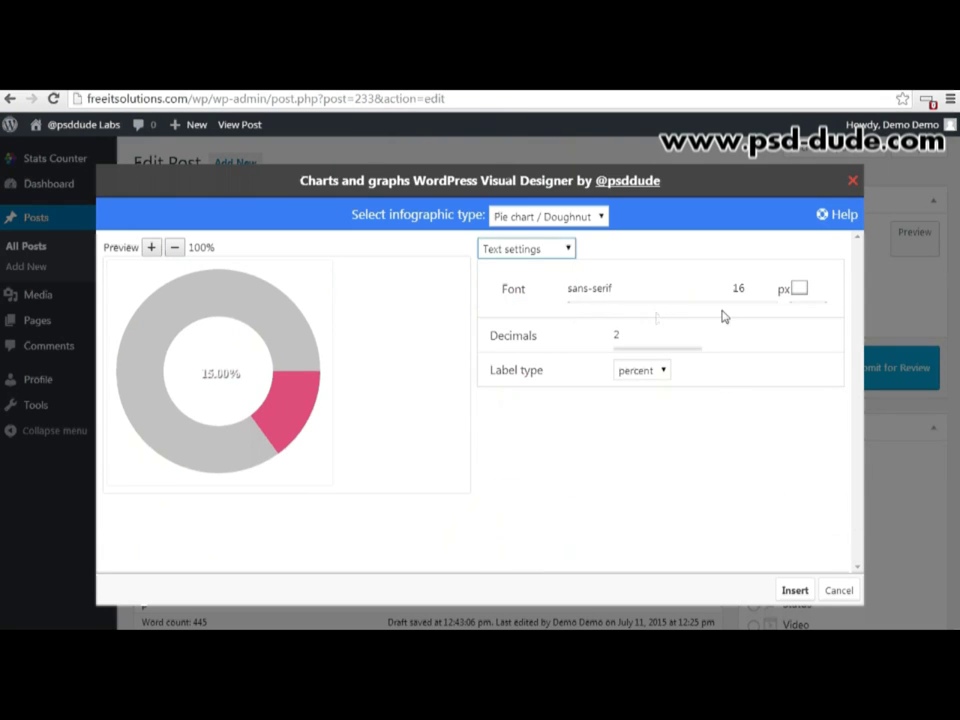
left_click(798, 291)
left_click_drag(327, 130, 325, 222)
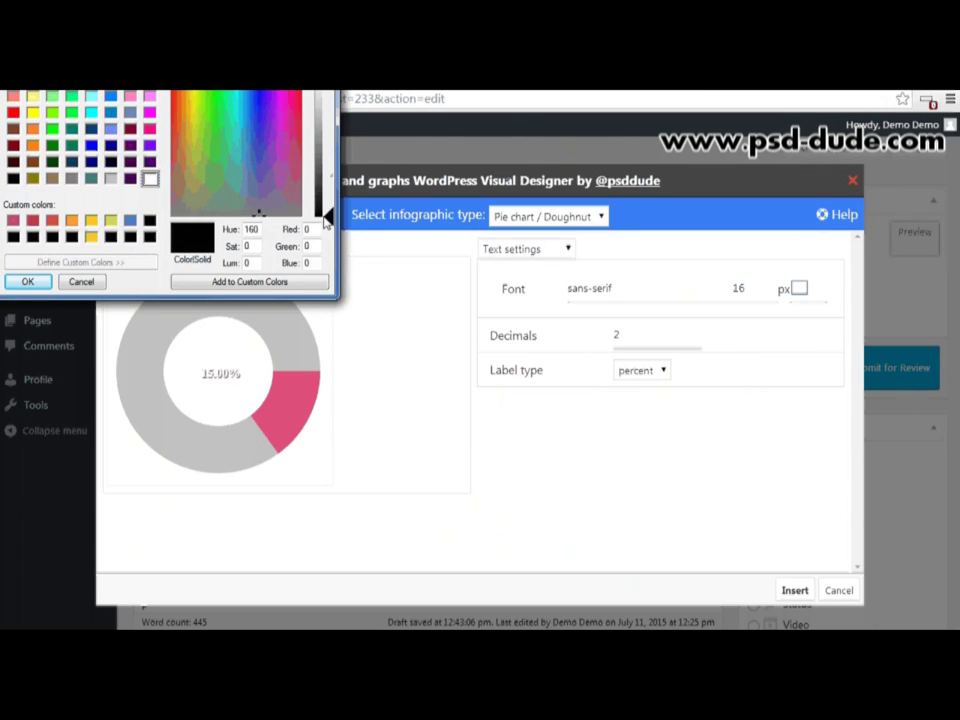
left_click(28, 281)
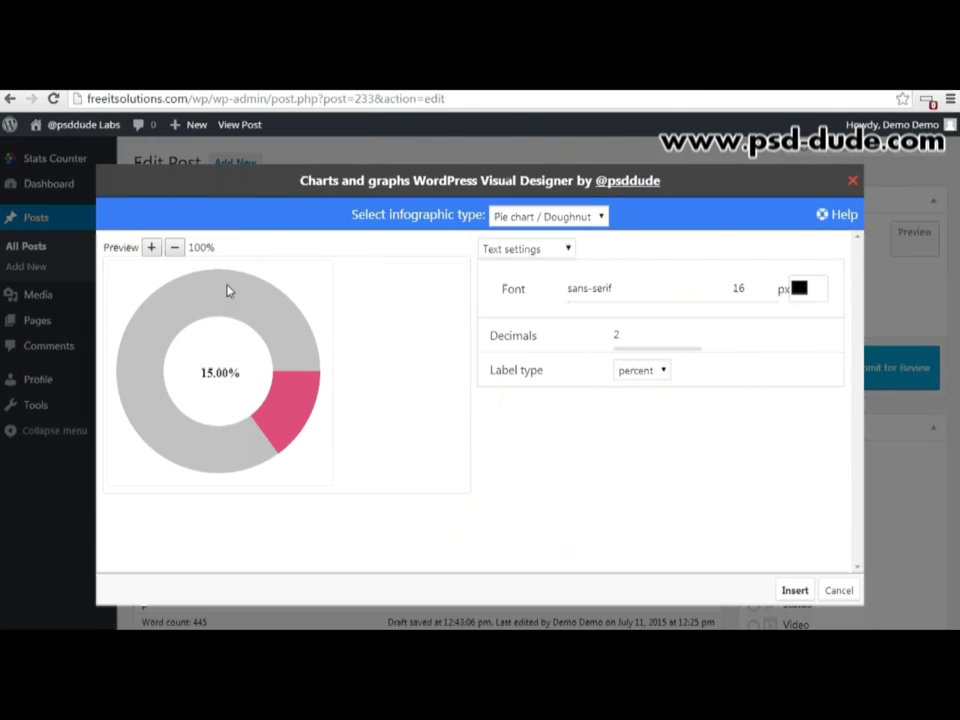
- Set the label font to Open Sans Light at 31 px with 0 decimals
left_click_drag(650, 288, 519, 266)
type("Open Sans Light")
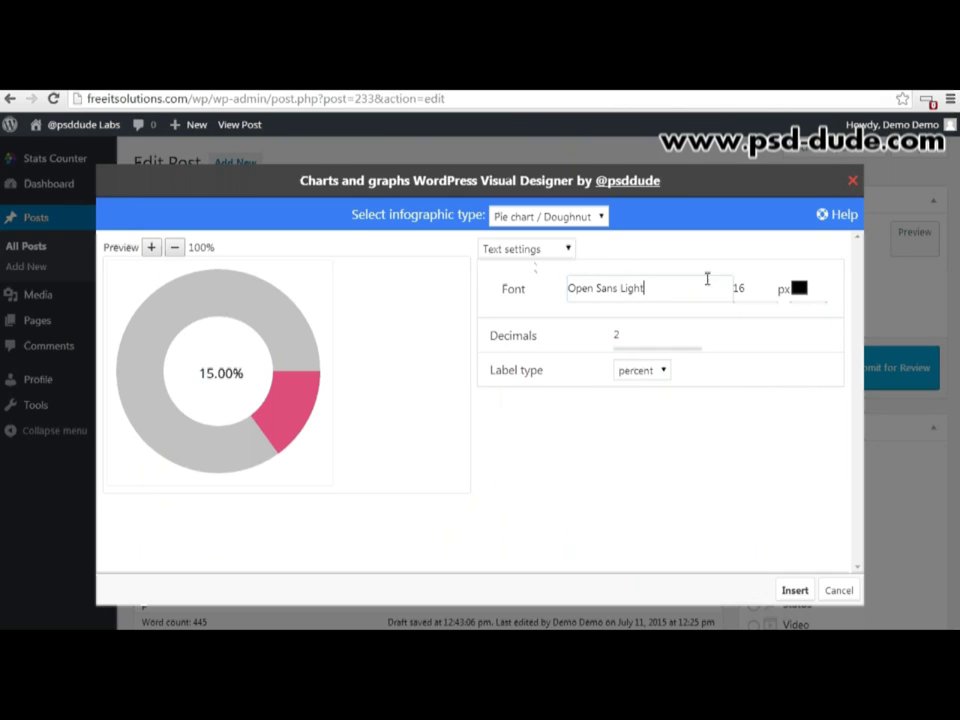
left_click_drag(755, 285, 755, 285)
left_click(755, 285)
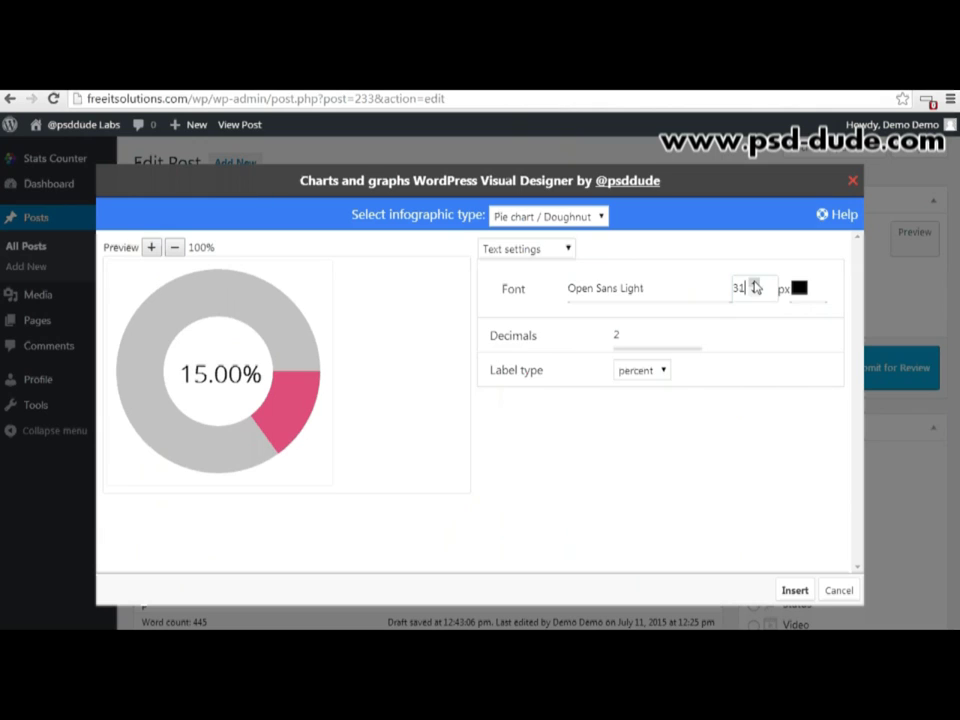
left_click(678, 341)
left_click(678, 341)
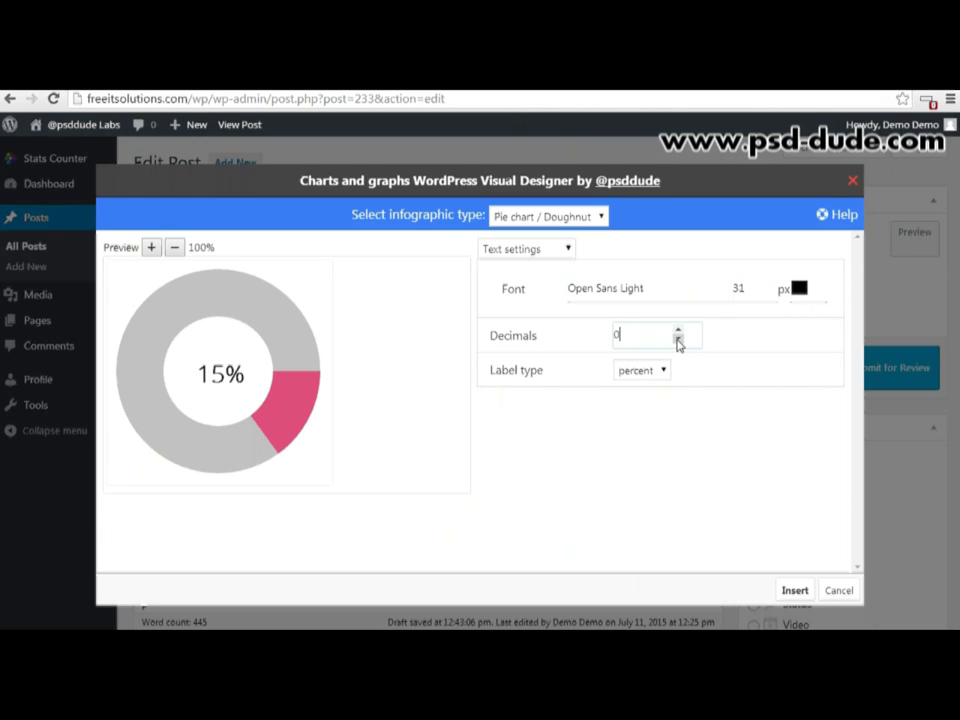
- Set the doughnut's start angle to -180 degrees in the general settings
left_click(568, 250)
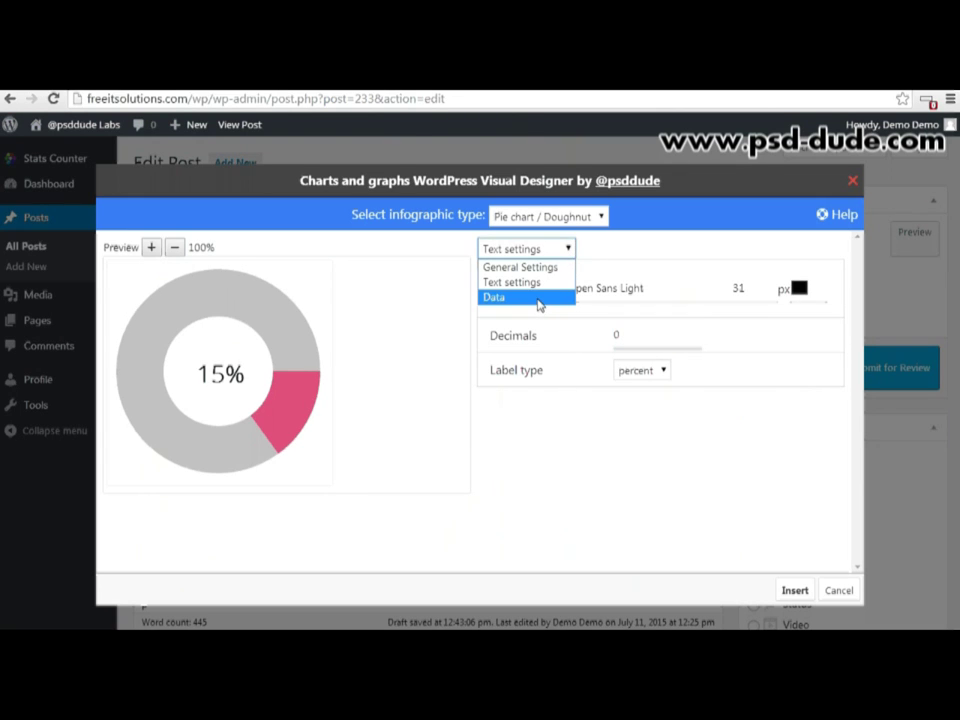
left_click(536, 270)
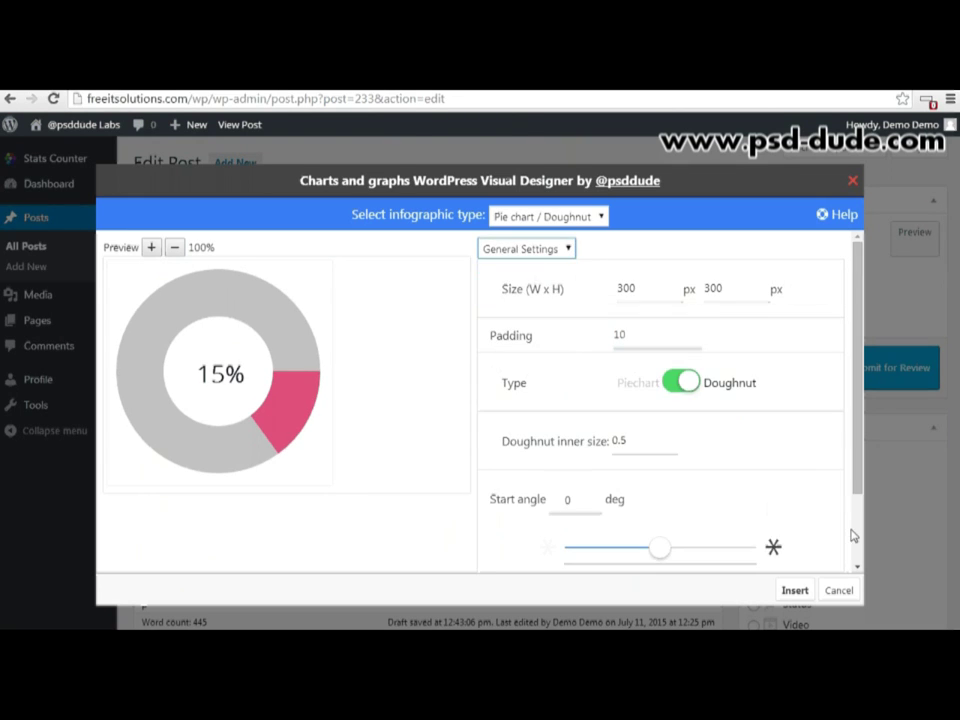
left_click_drag(660, 551, 560, 541)
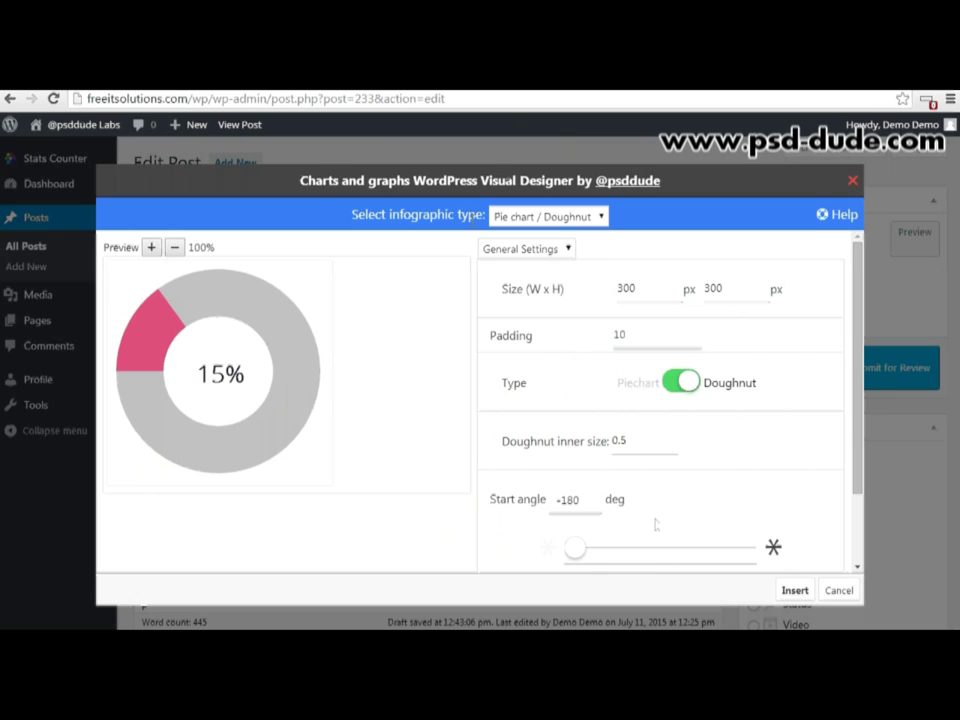
- Set the value of Slice 1 to 59 in the chart data
left_click(565, 256)
left_click(527, 297)
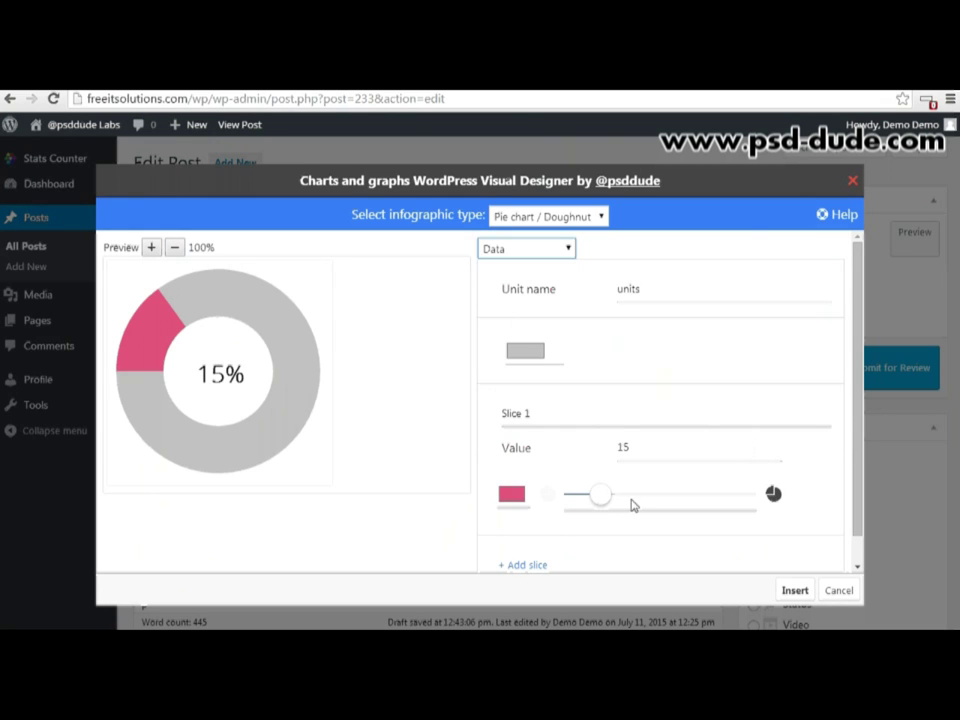
left_click_drag(602, 504, 682, 516)
mouse_move(200, 314)
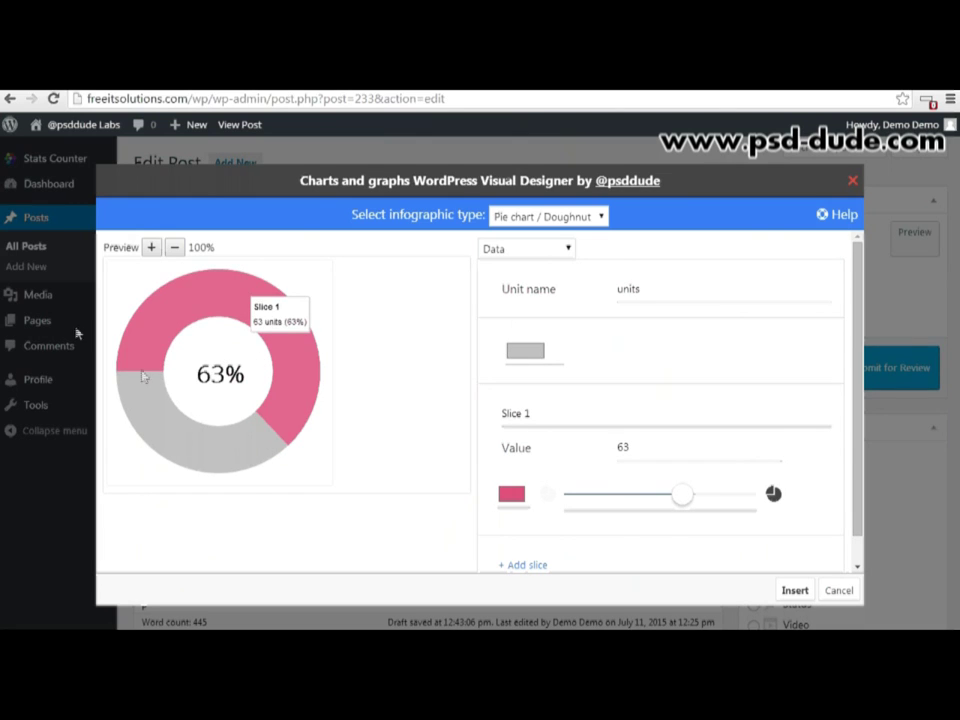
mouse_move(680, 495)
left_mouse_down()
mouse_move(695, 497)
mouse_move(676, 497)
left_mouse_up()
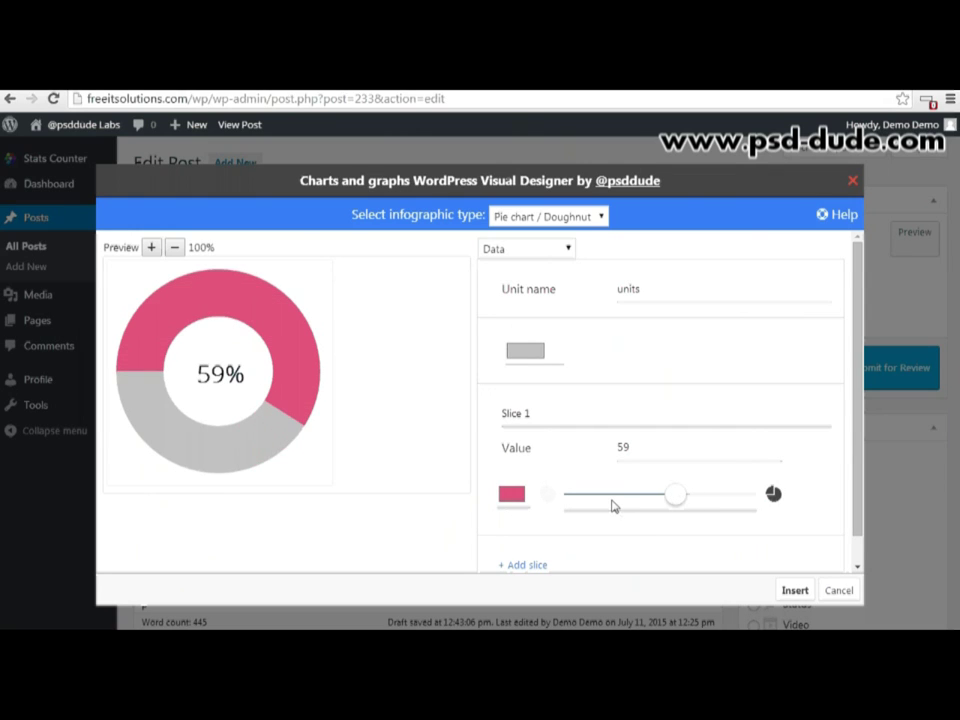
scroll(614, 506, "down", 1)
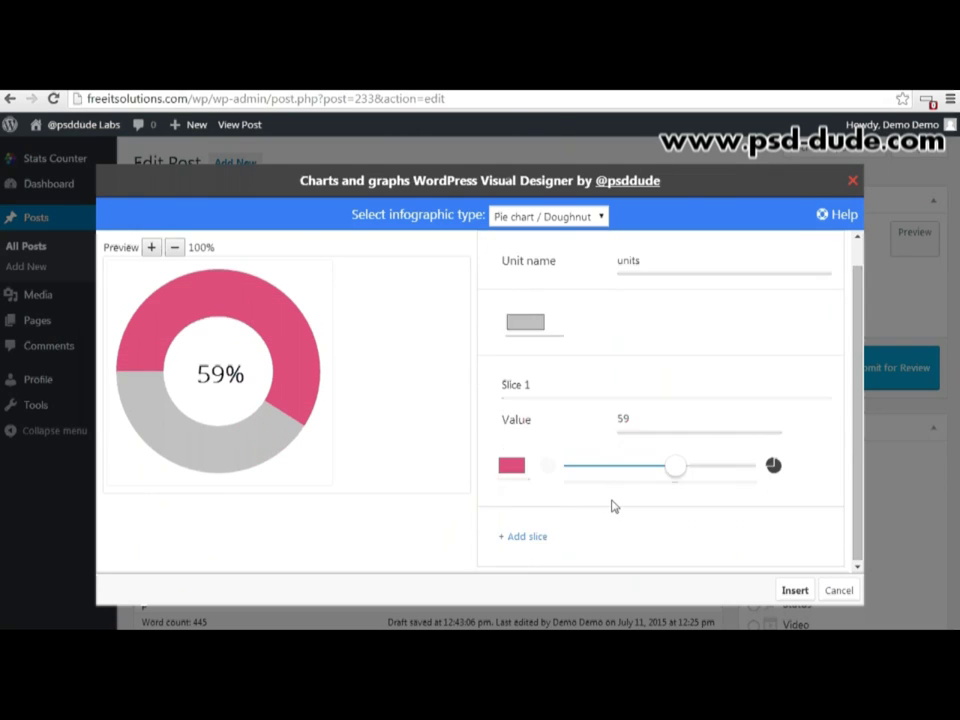
scroll(614, 506, "up", 1)
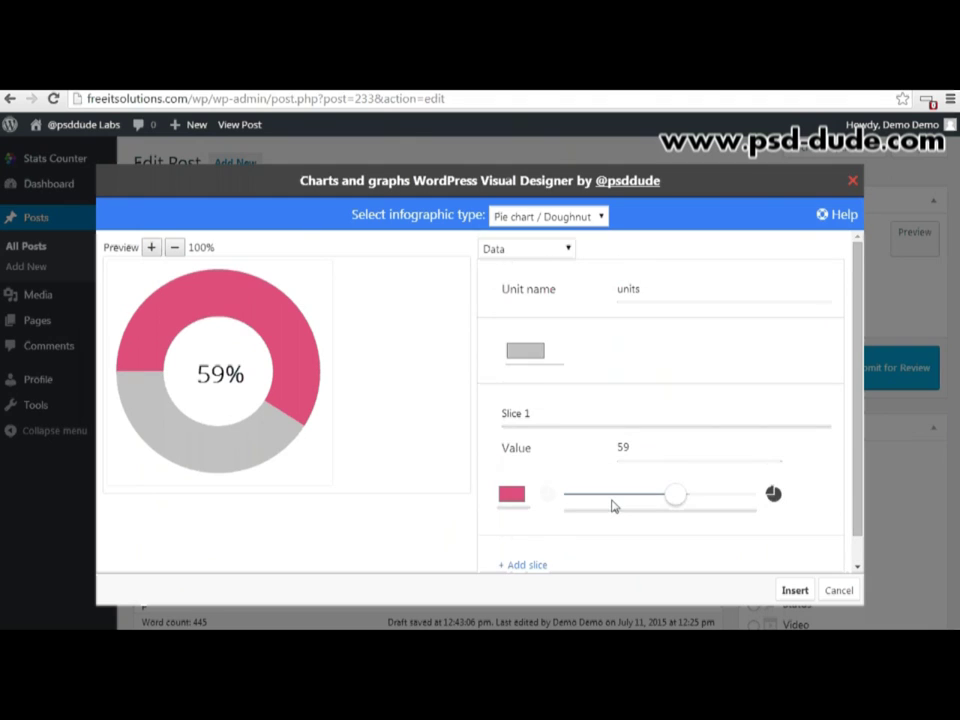
- Insert the single-slice doughnut chart into the post and center it below the last paragraph
left_click(795, 591)
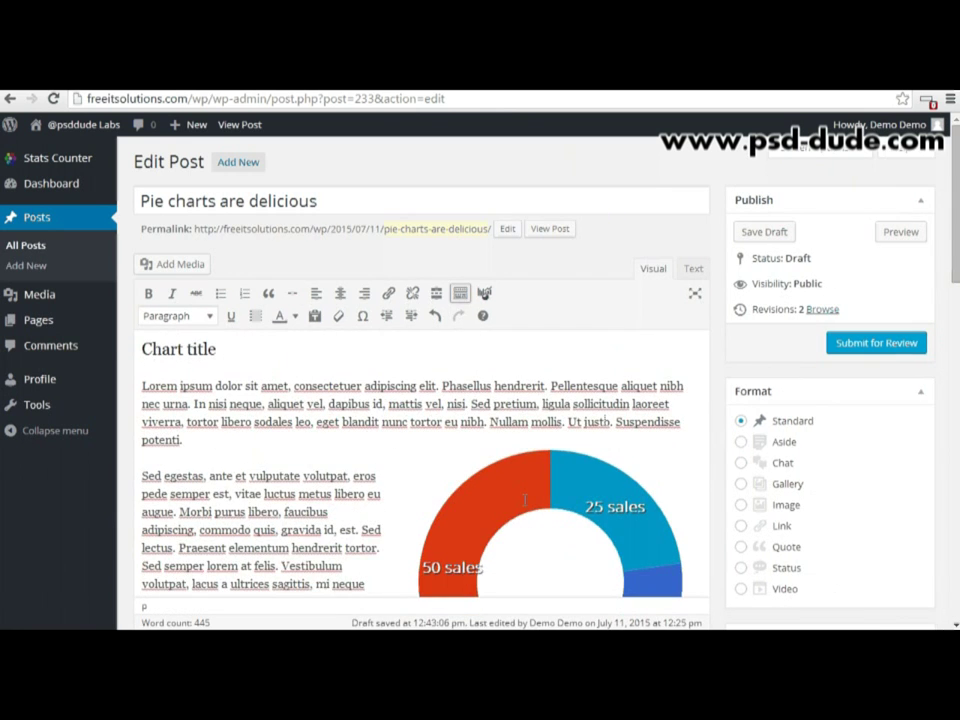
scroll(605, 418, "down", 6)
scroll(605, 418, "down", 5)
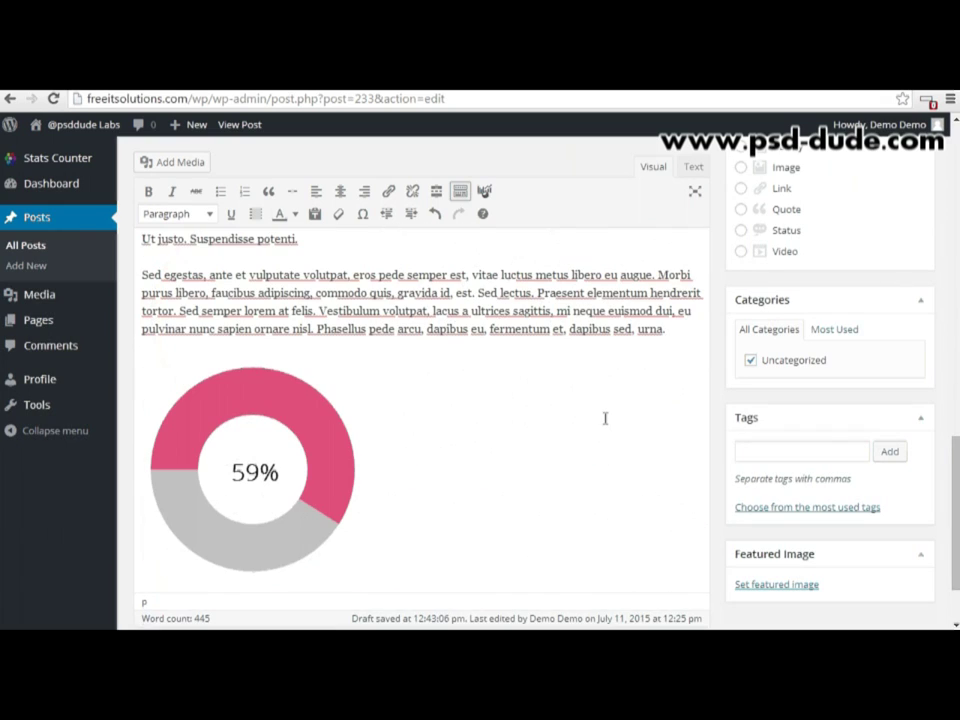
left_click(305, 458)
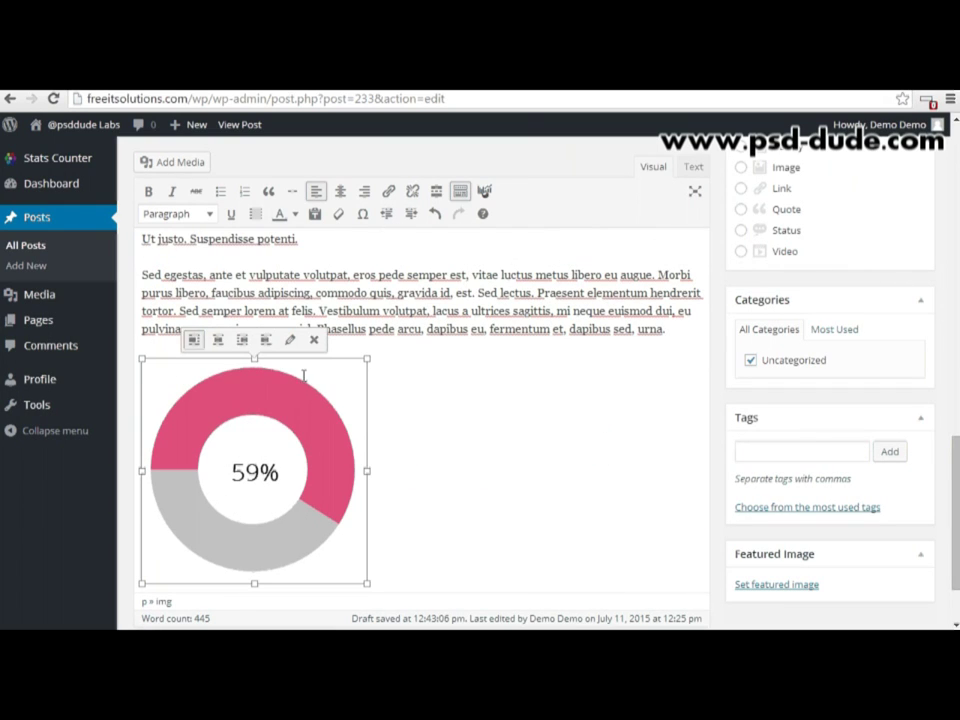
left_click(217, 345)
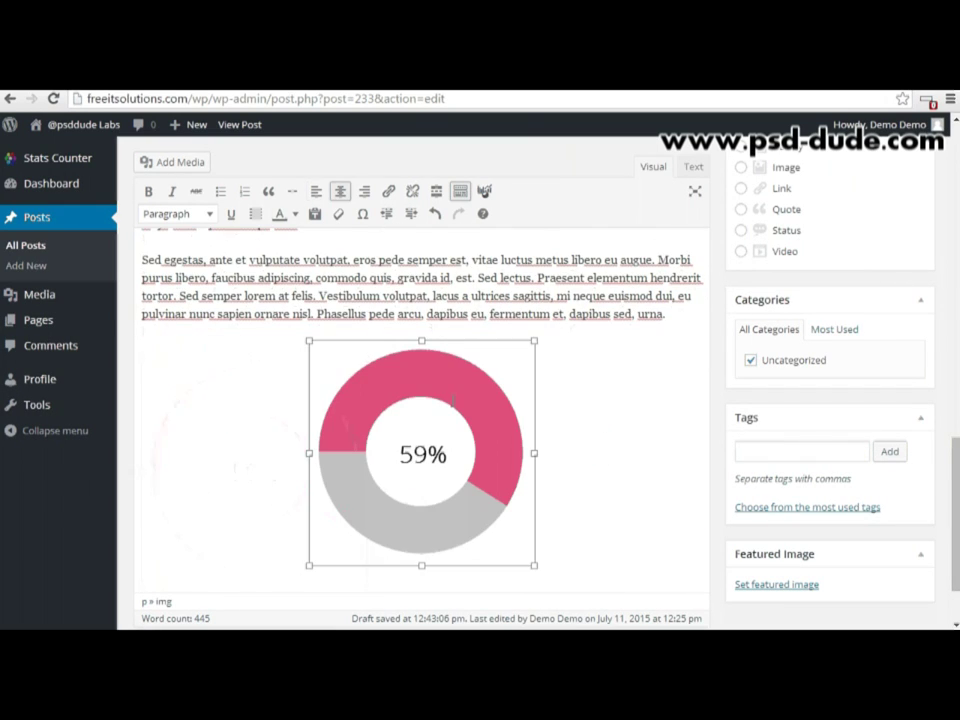
- Preview the post and check how the centered doughnut chart looks below the text
scroll(862, 350, "up", 3)
scroll(862, 350, "up", 5)
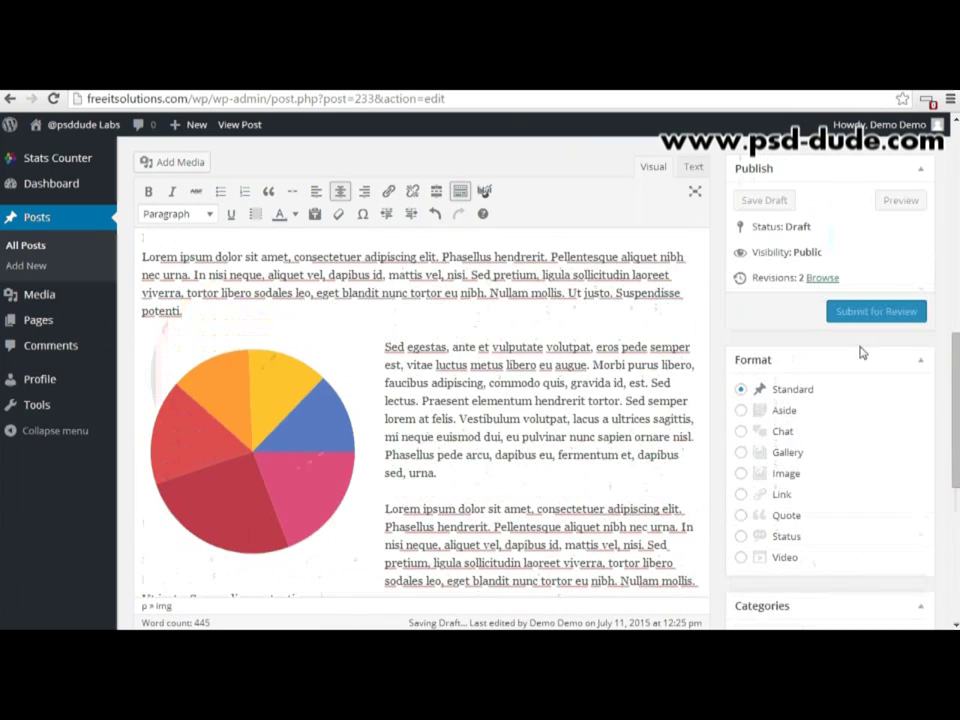
left_click(898, 202)
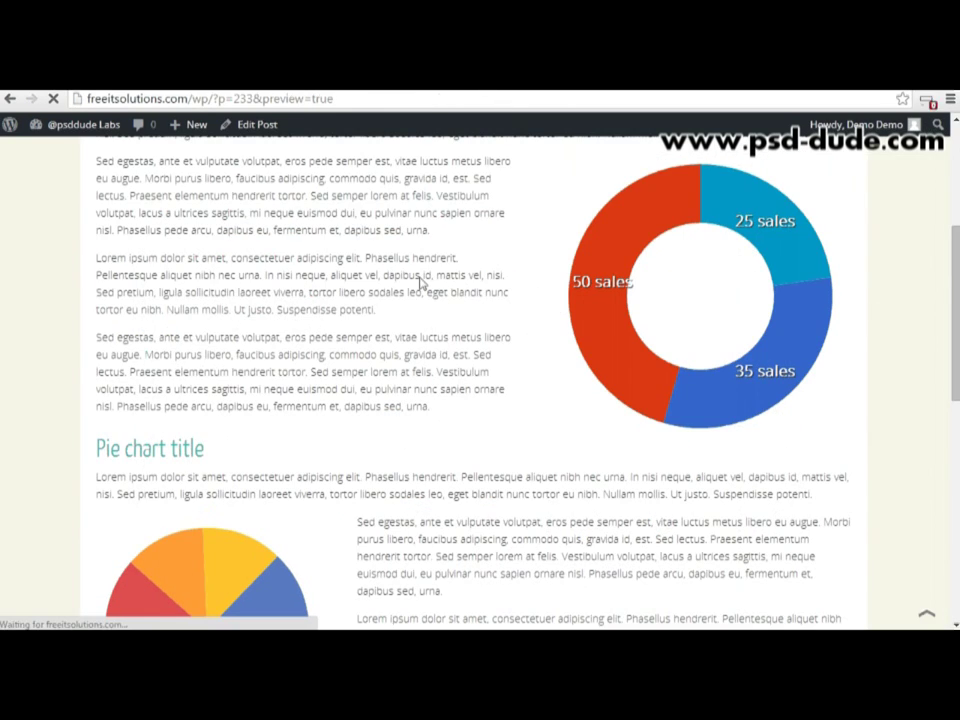
scroll(541, 401, "down", 3)
scroll(541, 401, "down", 4)
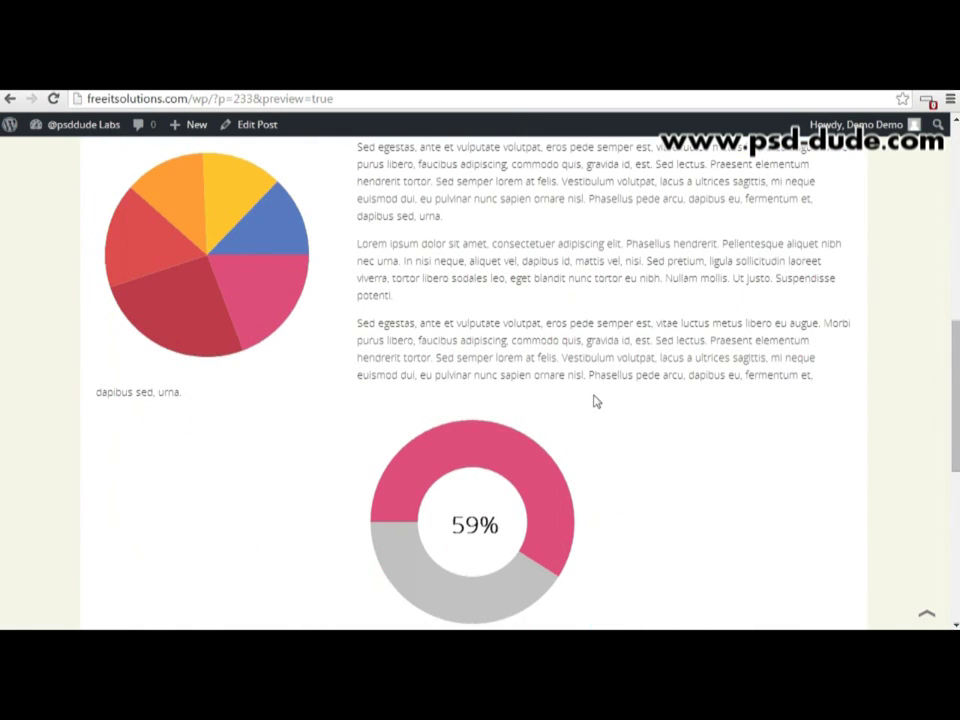
scroll(594, 401, "down", 1)
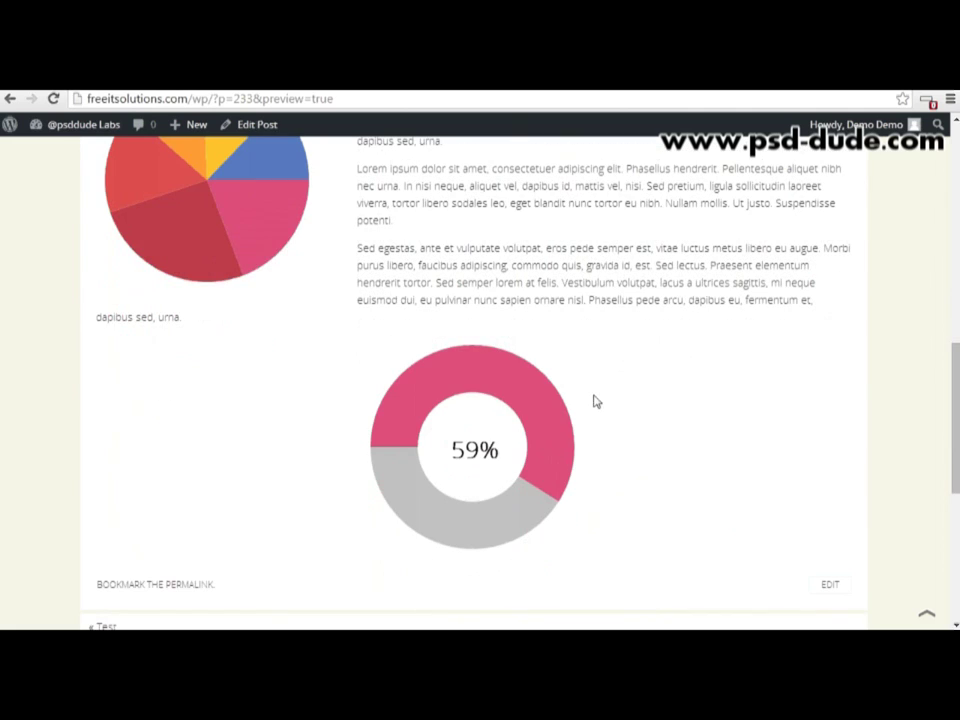